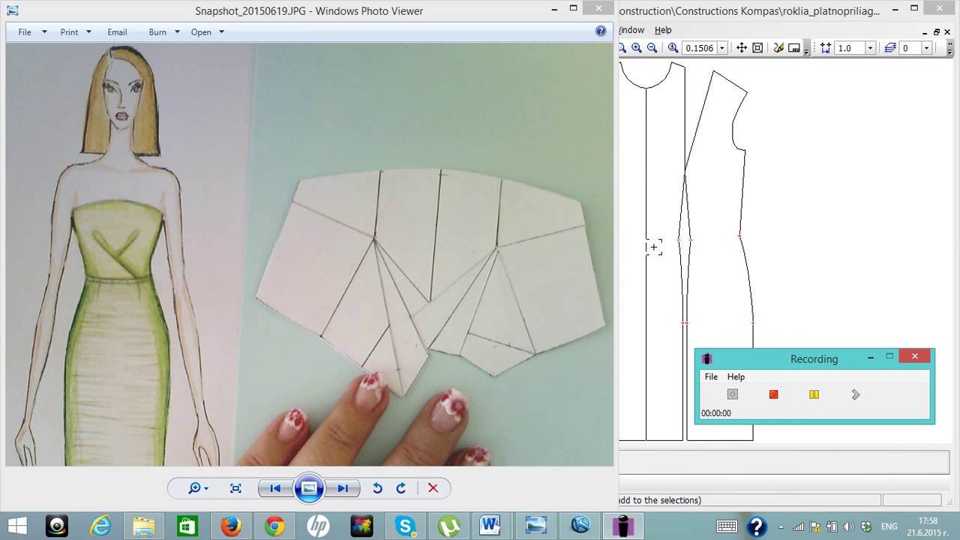
Resize the sketch photo and pattern windows side by side, framing the figure in the photo.
drag(617, 238, 294, 243)
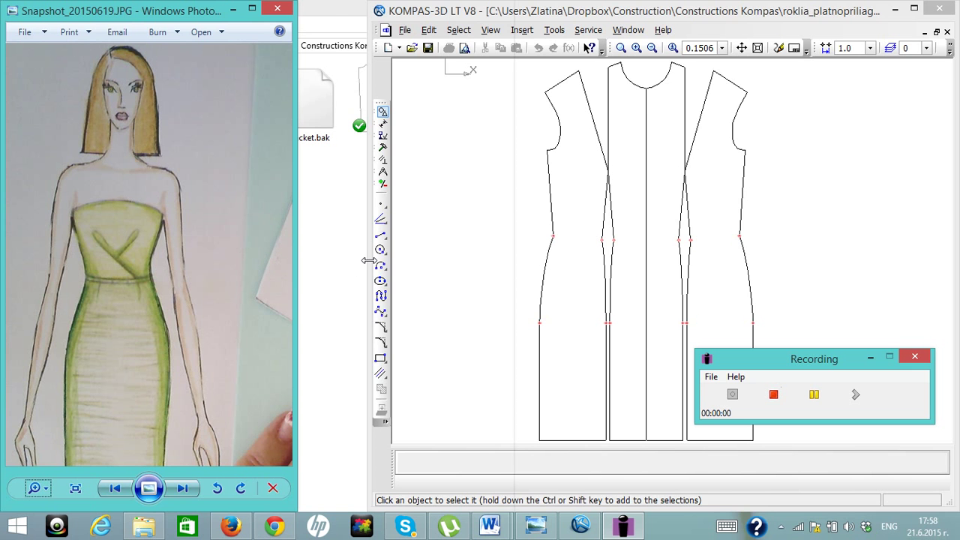
drag(369, 258, 300, 261)
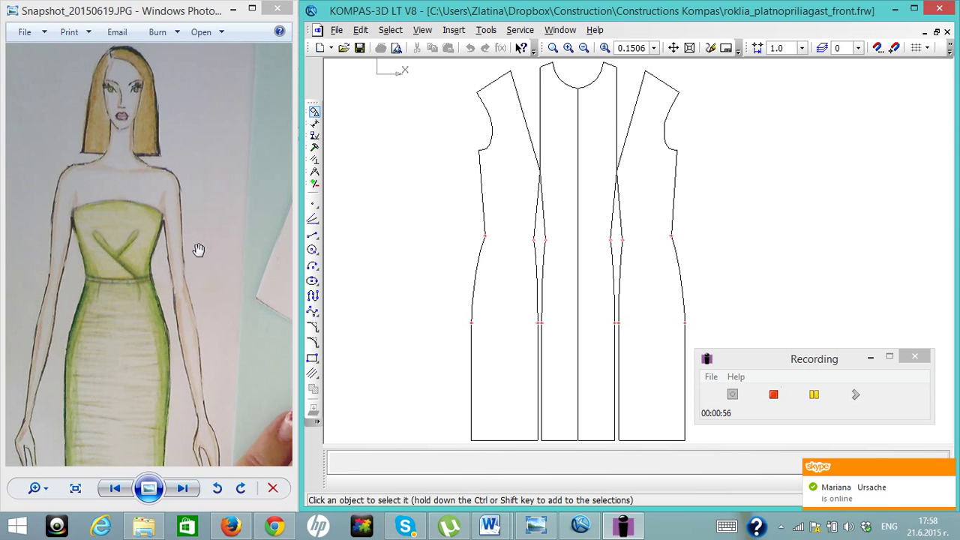
drag(200, 251, 228, 258)
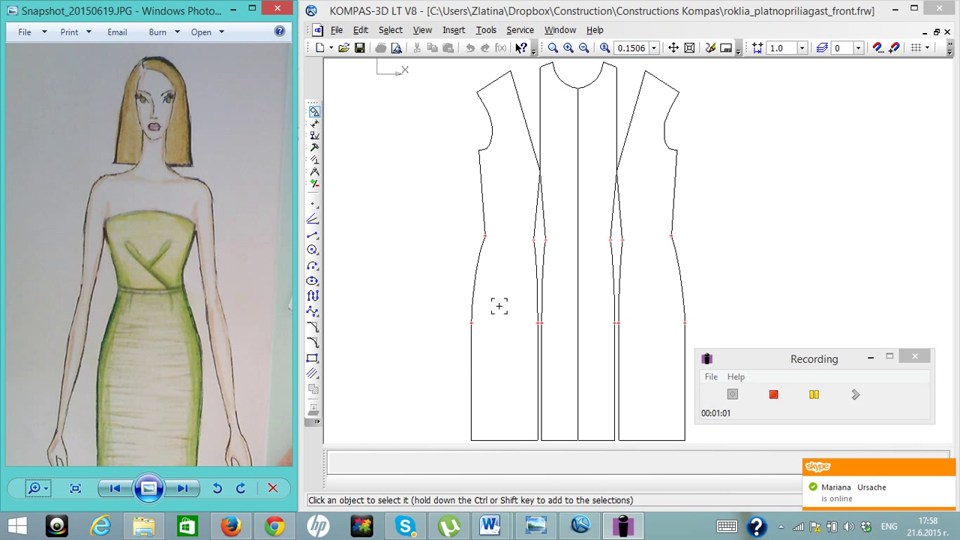
Draw a straight waistline between the centre front panel's waist notches.
click(313, 234)
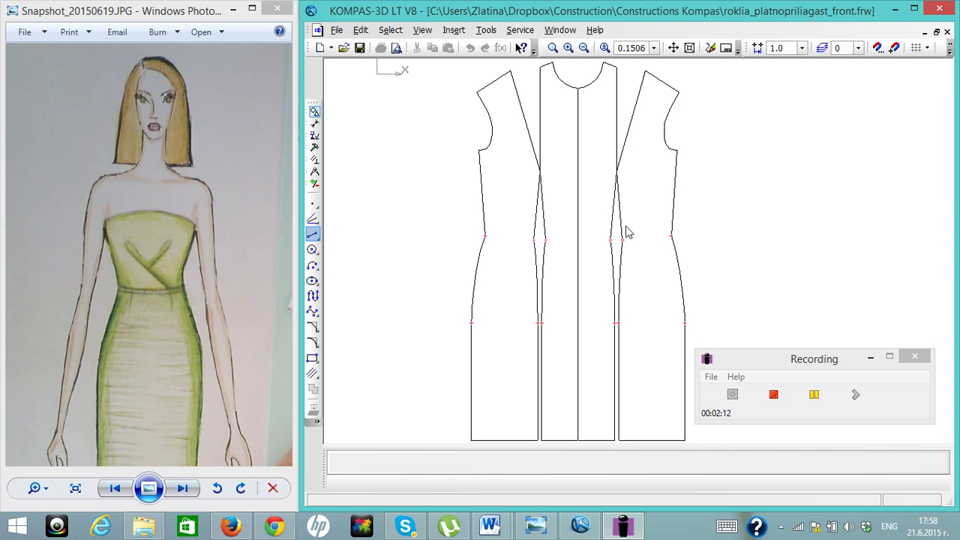
click(543, 240)
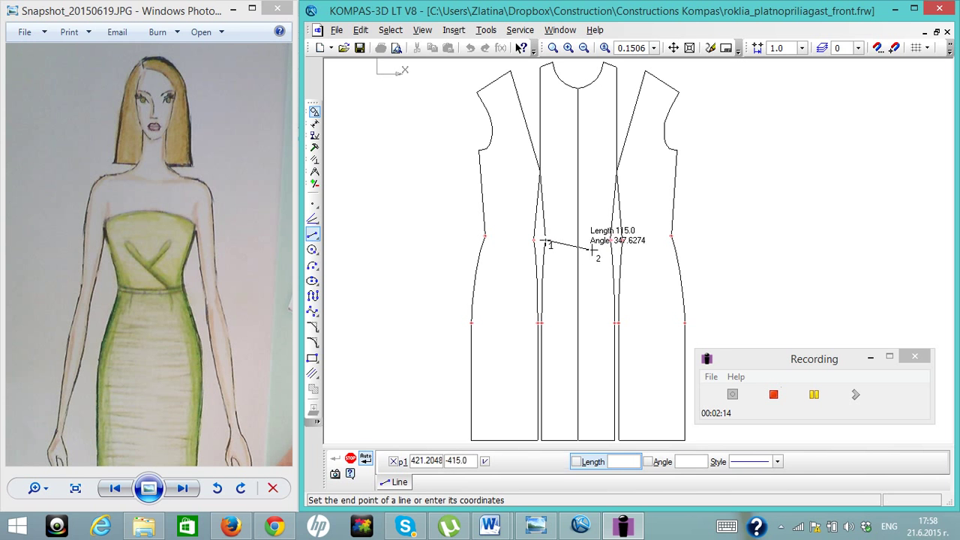
click(612, 242)
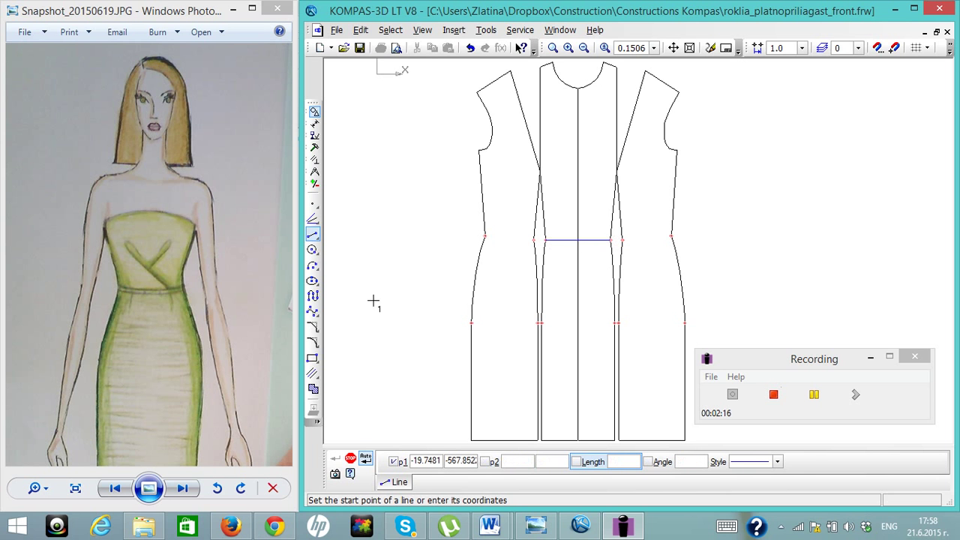
Draw a four-point NURBS curve waistline across the left side panel to the side seam.
click(313, 311)
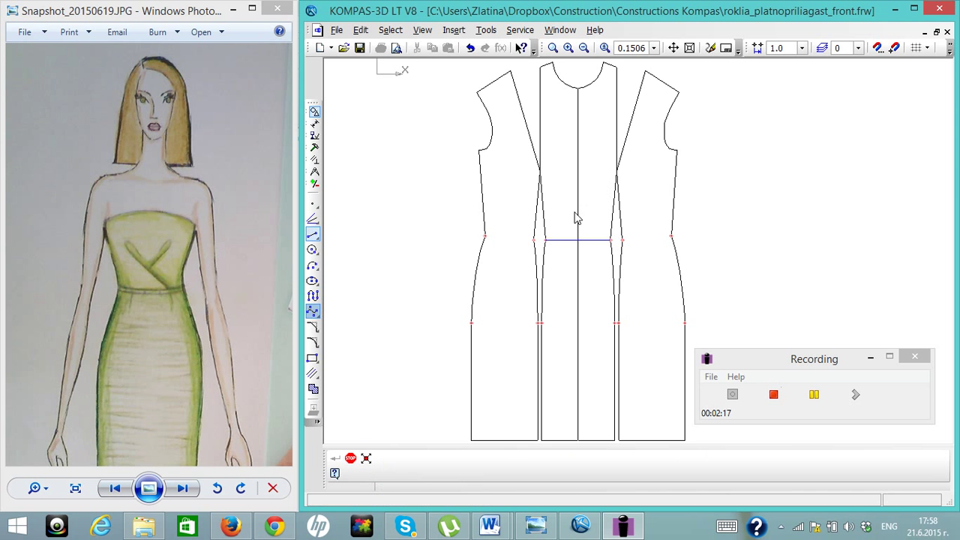
click(533, 240)
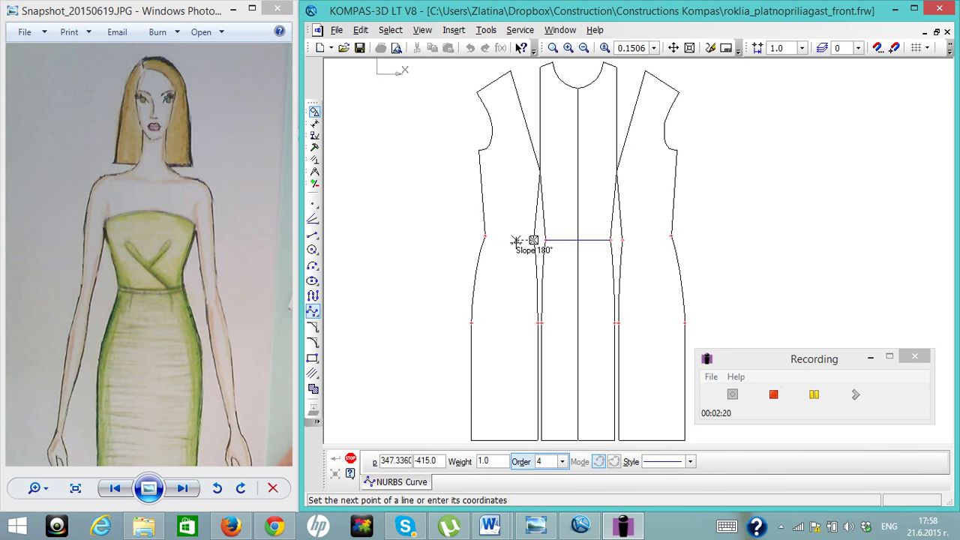
click(517, 240)
click(501, 240)
click(485, 237)
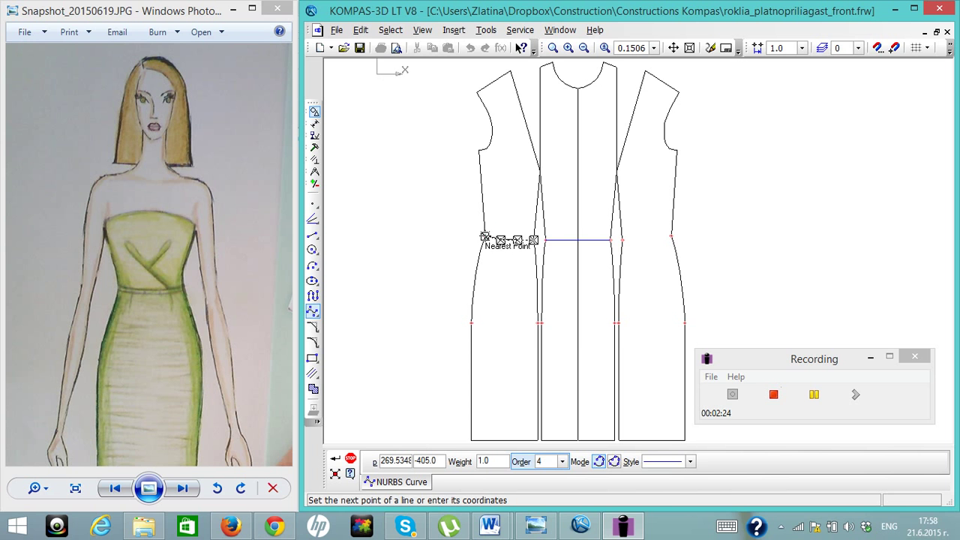
right_click(484, 237)
click(514, 264)
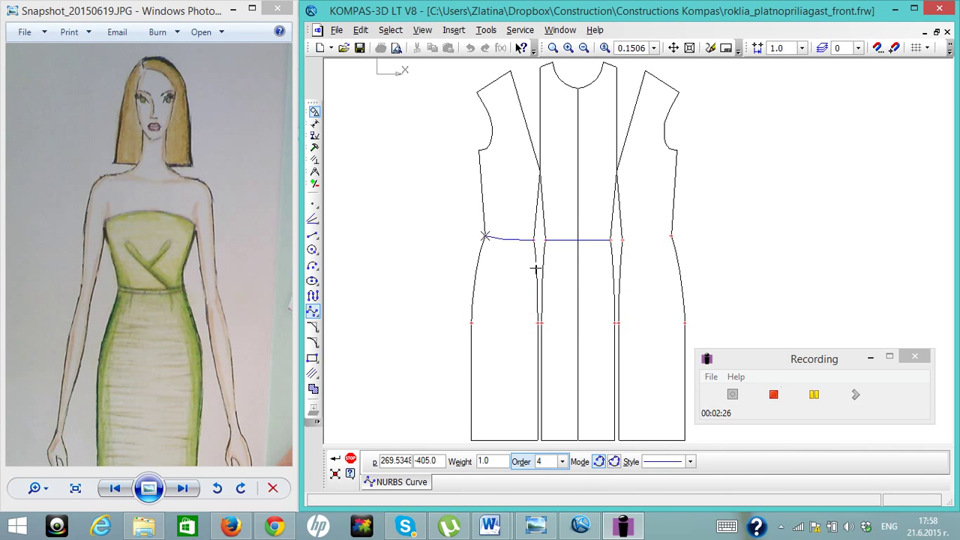
key(Escape)
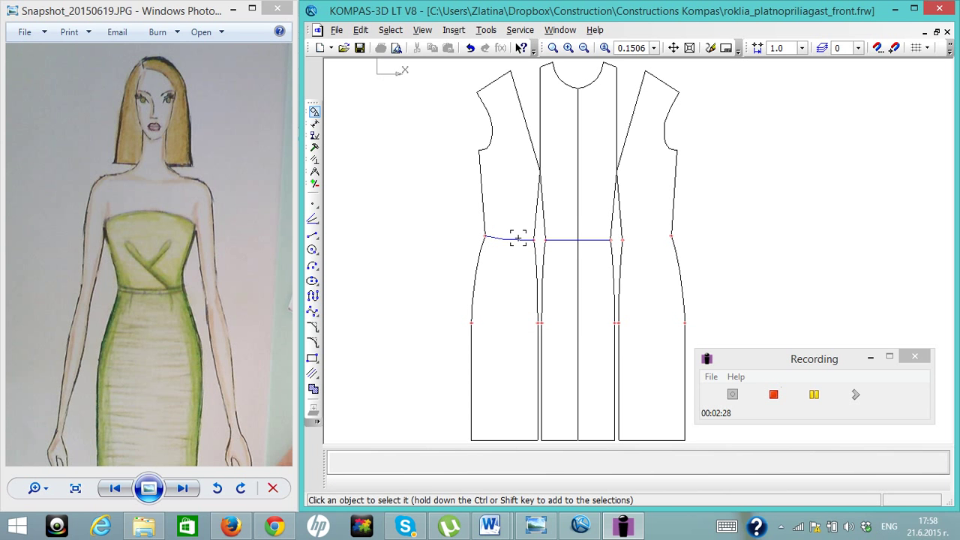
Zoom in on the waist area and select the left curved waistline.
click(517, 239)
click(567, 47)
click(568, 47)
click(567, 48)
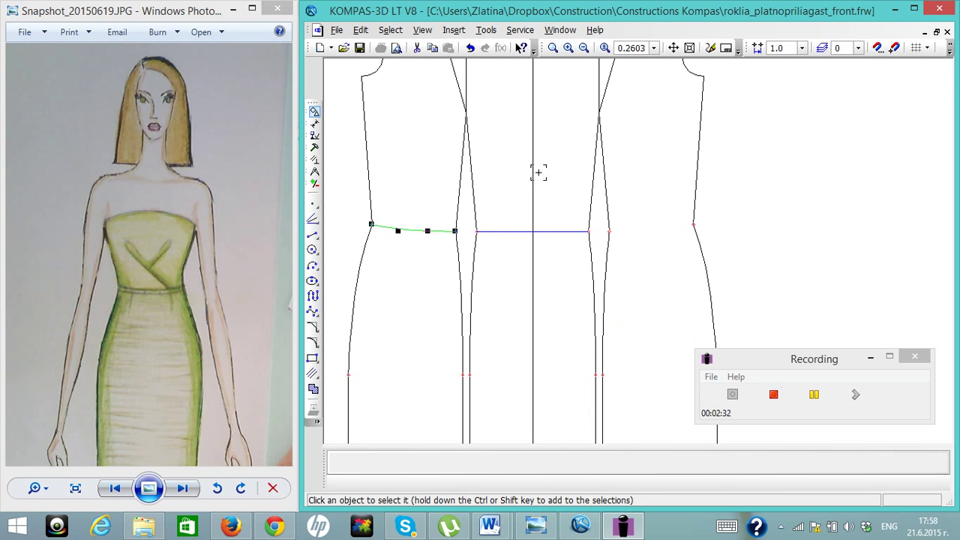
key(Escape)
click(434, 232)
Try mirroring the curved waistline, undo the misplaced copy, and reselect the original curve.
click(315, 148)
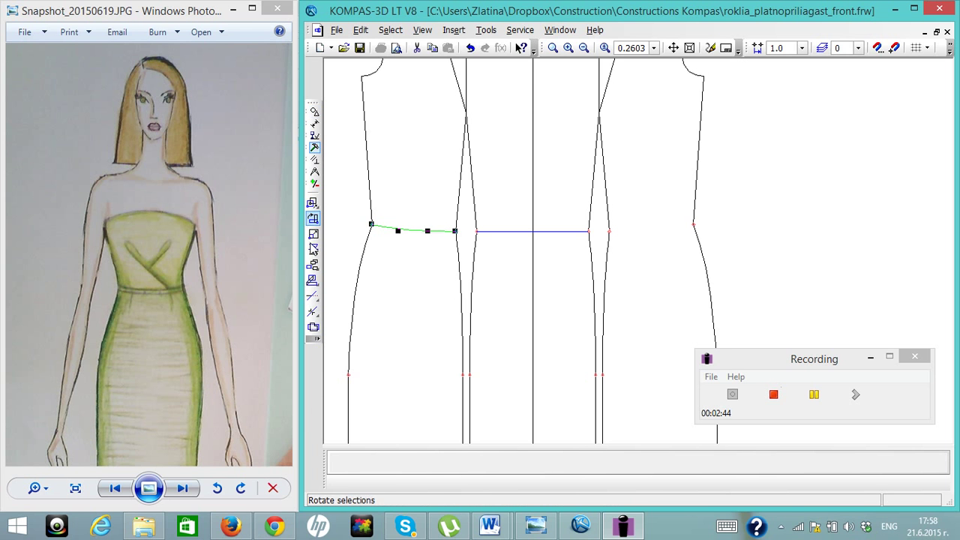
click(314, 252)
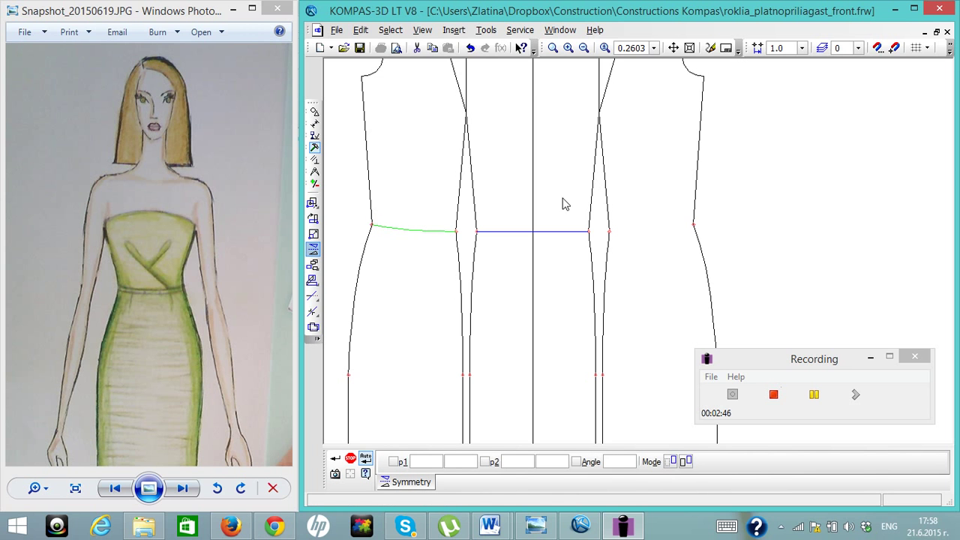
click(533, 230)
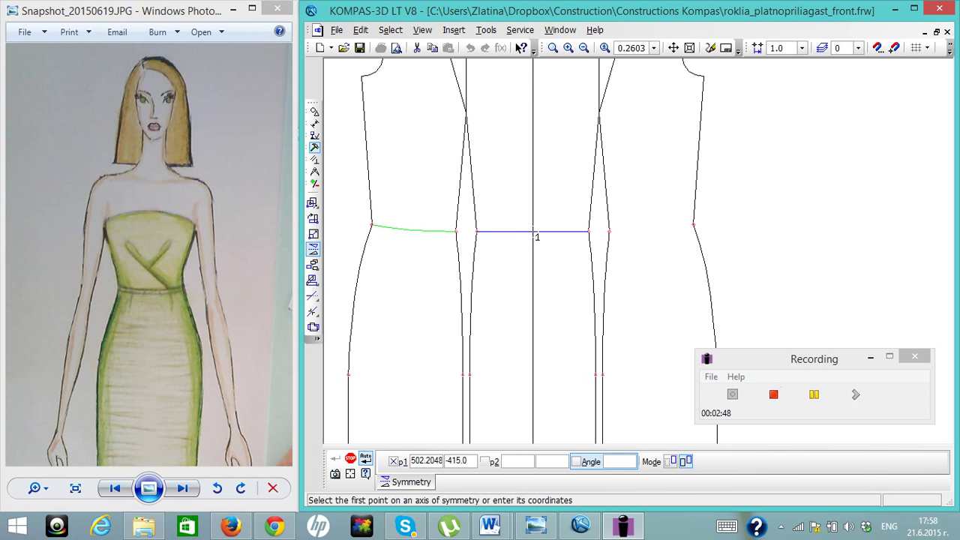
right_click(532, 231)
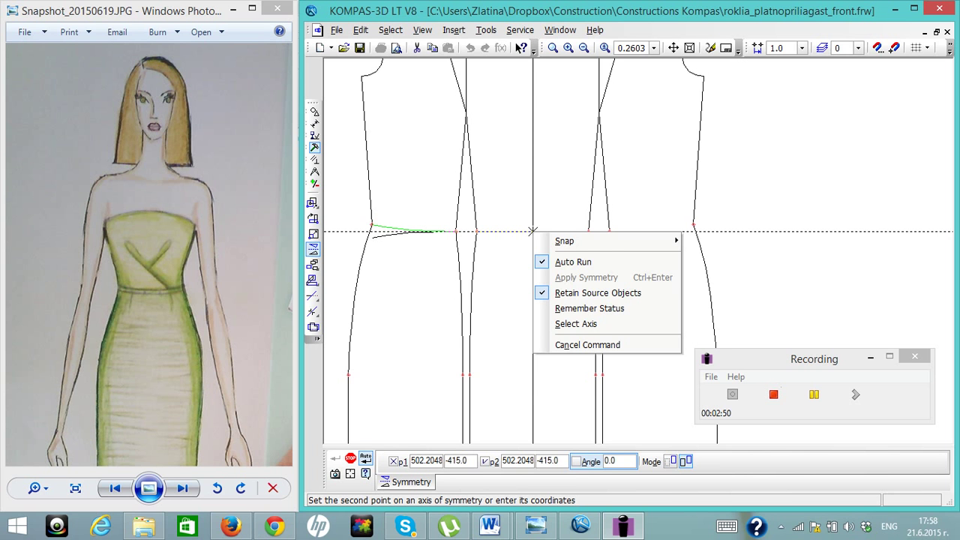
click(577, 344)
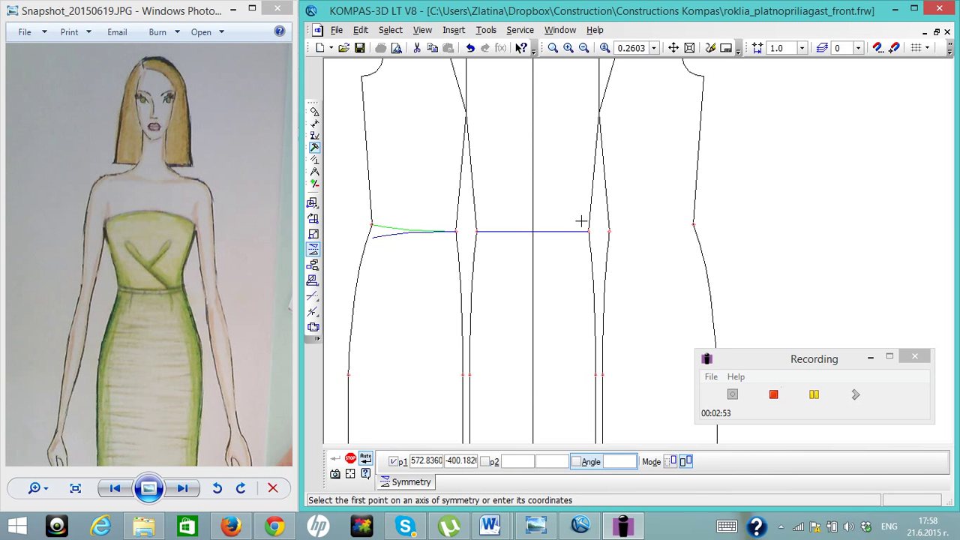
key(Escape)
click(389, 237)
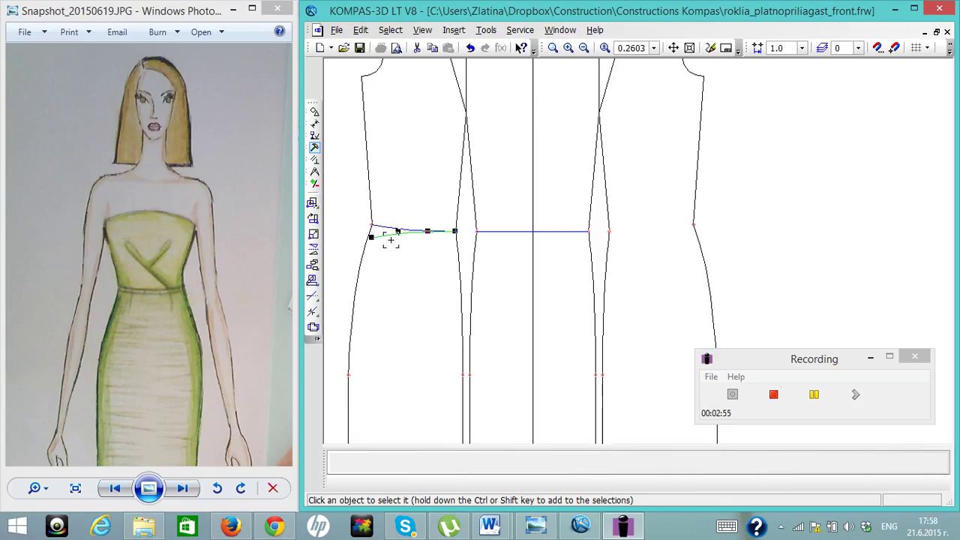
click(391, 240)
click(400, 229)
Mirror the curved waistline across the vertical centre line, then zoom out to the whole pattern.
click(314, 250)
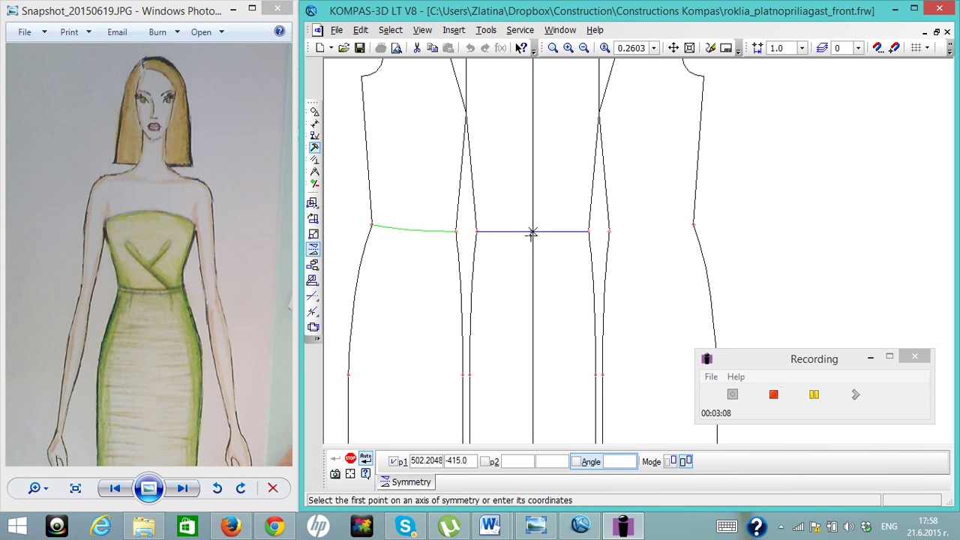
click(531, 231)
click(531, 300)
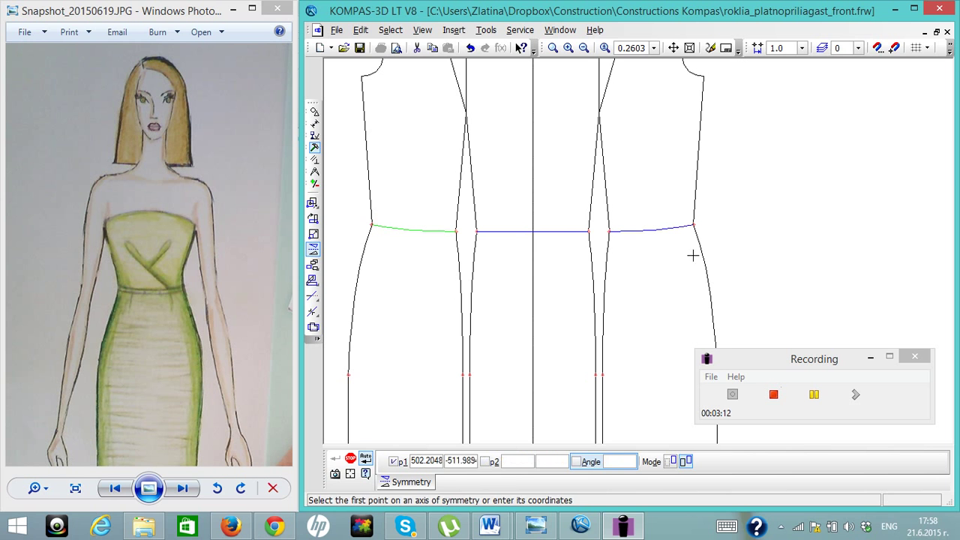
key(Escape)
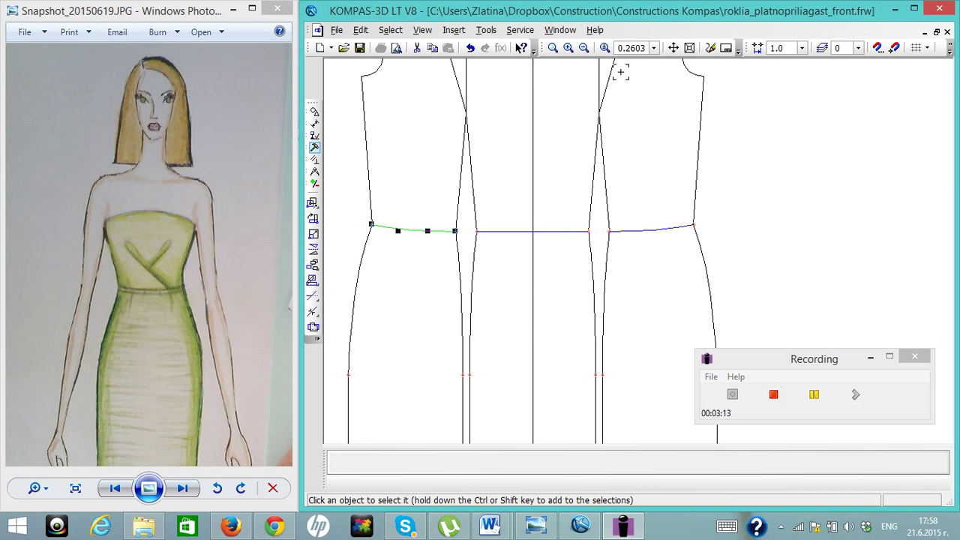
click(584, 47)
double_click(585, 47)
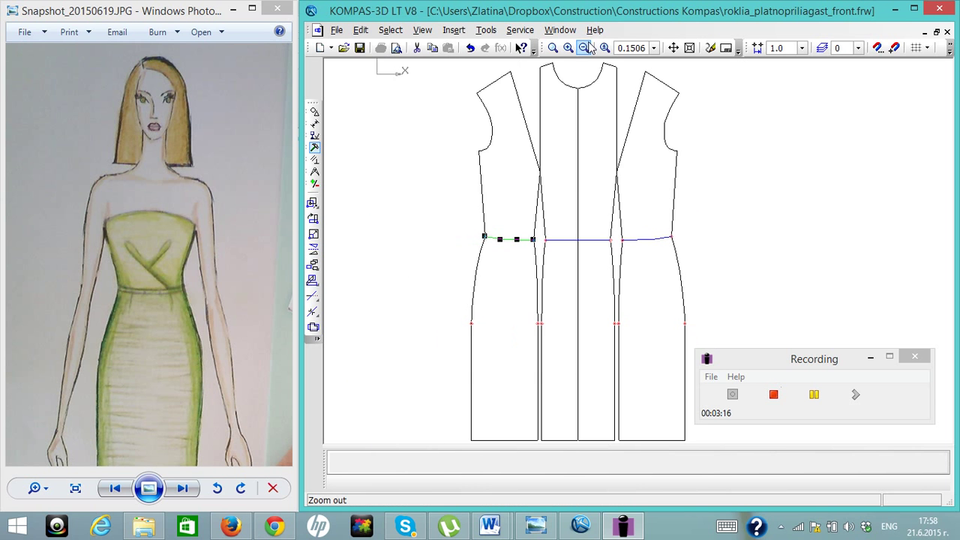
Trim the centre line below the waist, redoing one mistaken trim.
click(438, 279)
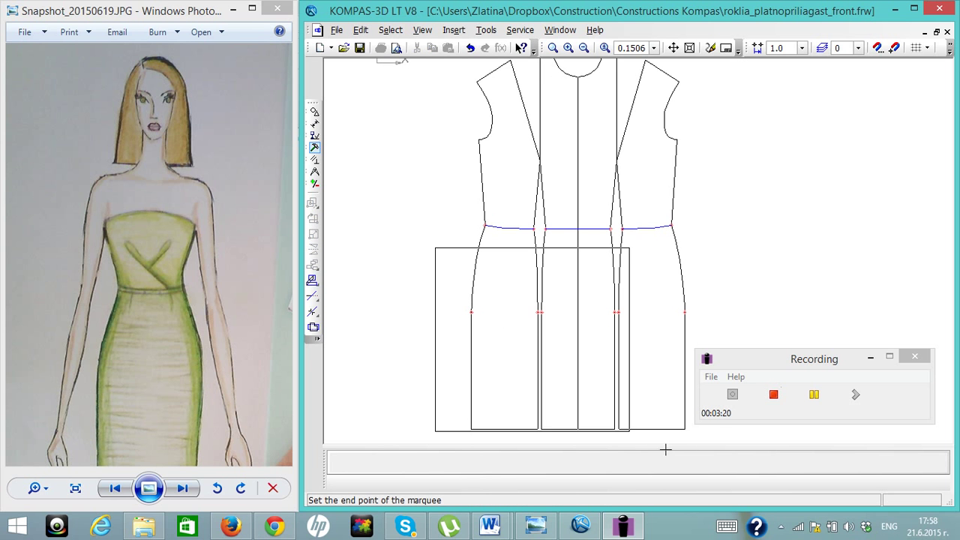
click(712, 433)
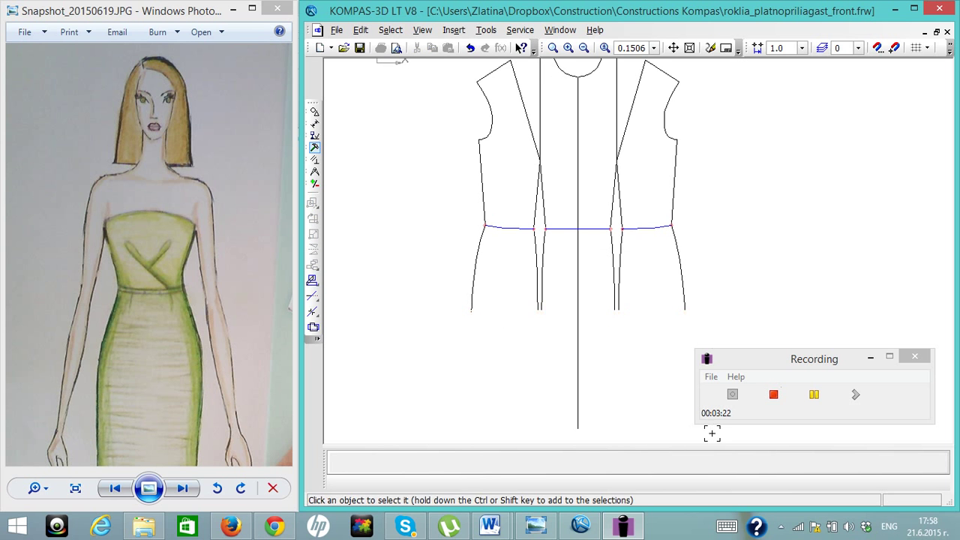
click(313, 299)
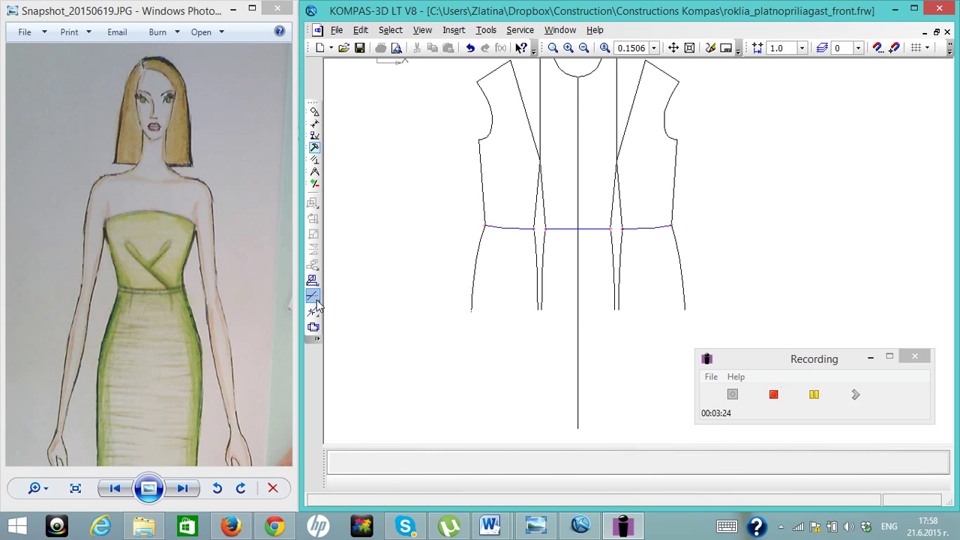
click(578, 343)
key(ctrl+z)
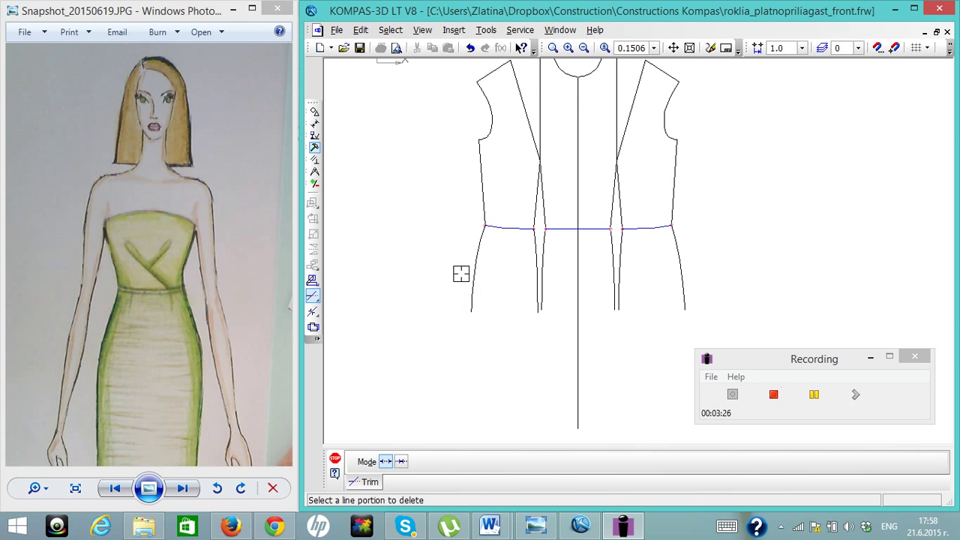
click(572, 293)
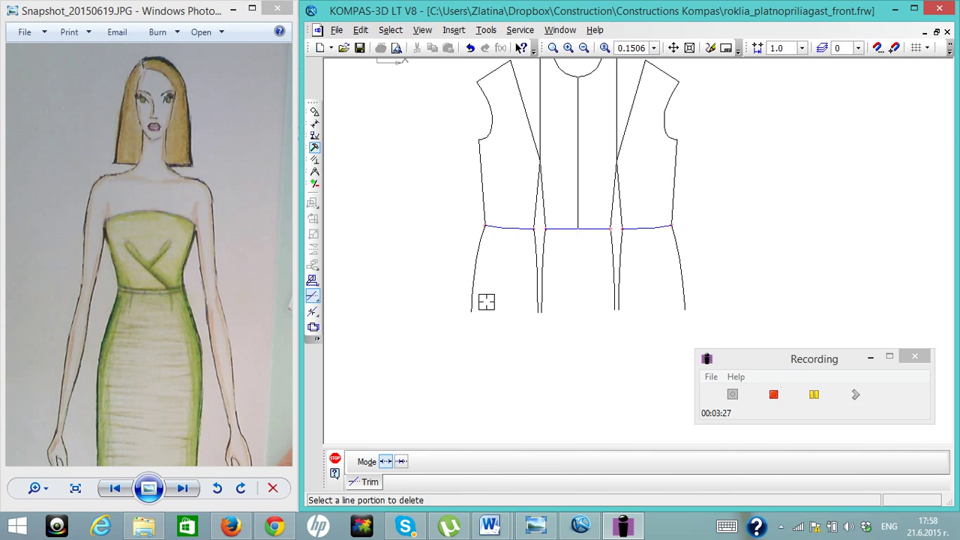
key(Escape)
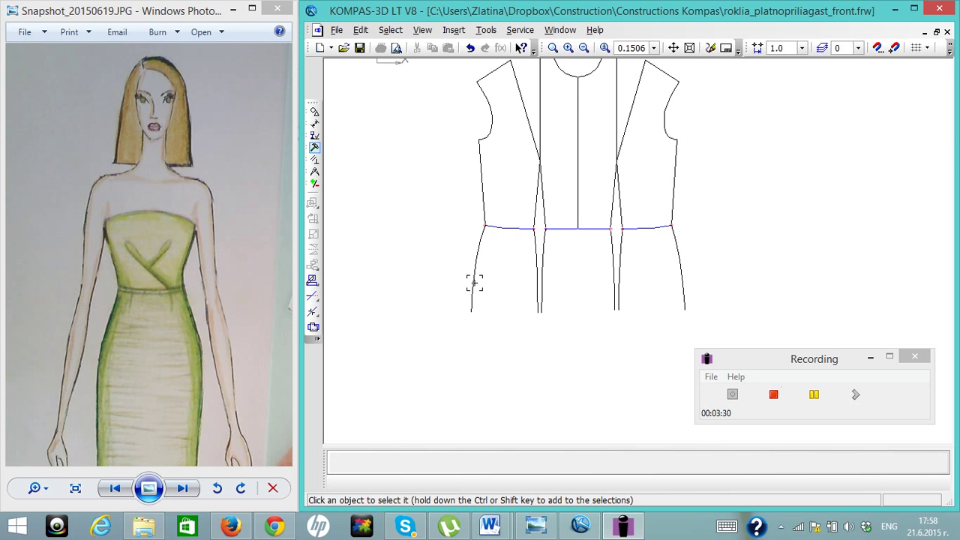
Select the left and right skirt side curves and dart curves below the waist and delete them.
click(473, 283)
ctrl+click(542, 283)
ctrl+click(541, 283)
ctrl+click(539, 279)
ctrl+click(613, 288)
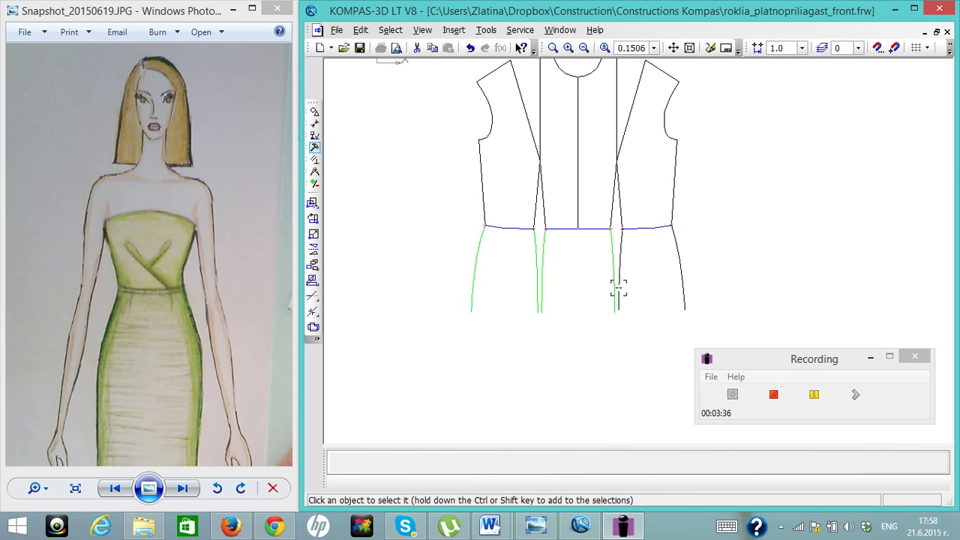
right_click(680, 282)
ctrl+click(684, 260)
key(Delete)
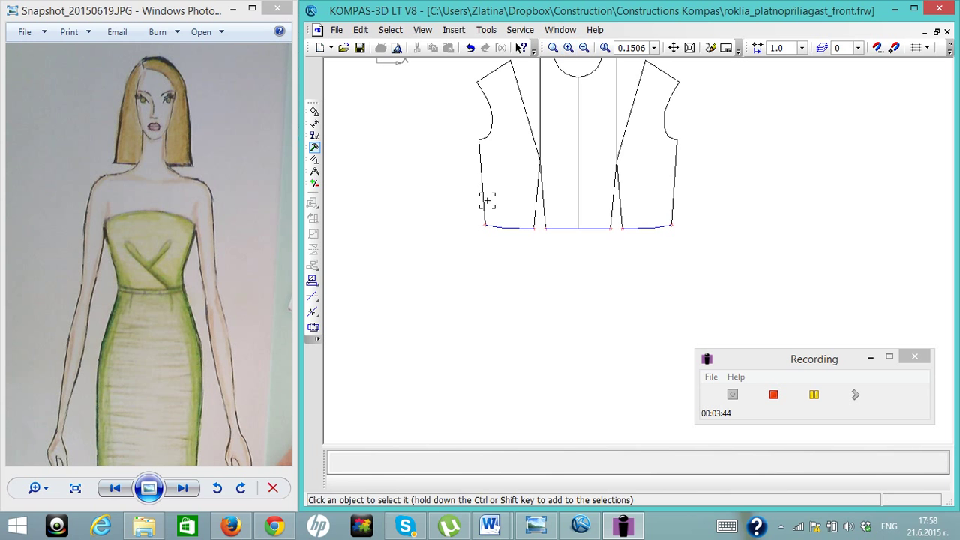
Delete the leftover point at the bottom-left hem and box-select objects along the hem.
mouse_move(447, 213)
mouse_down()
mouse_move(492, 246)
mouse_move(551, 222)
mouse_up()
key(Delete)
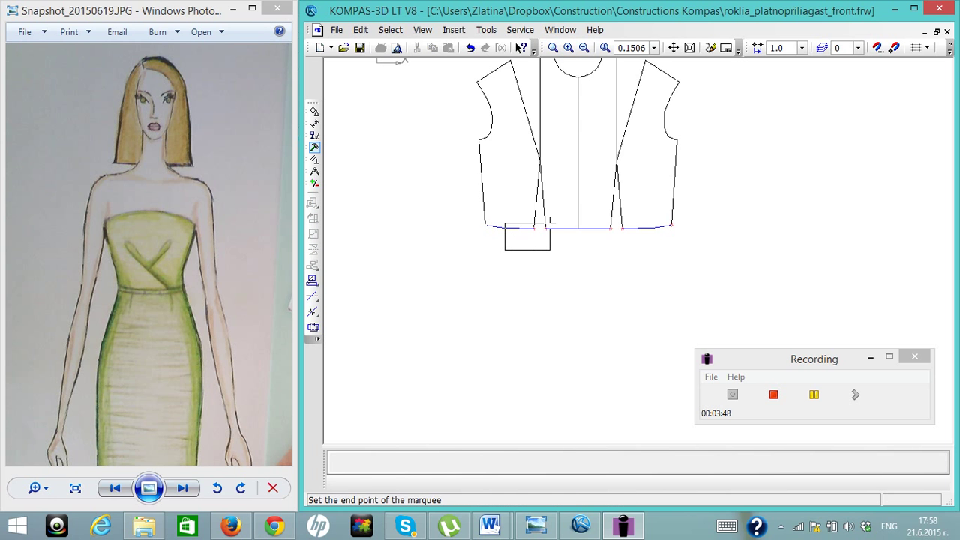
drag(550, 221, 552, 217)
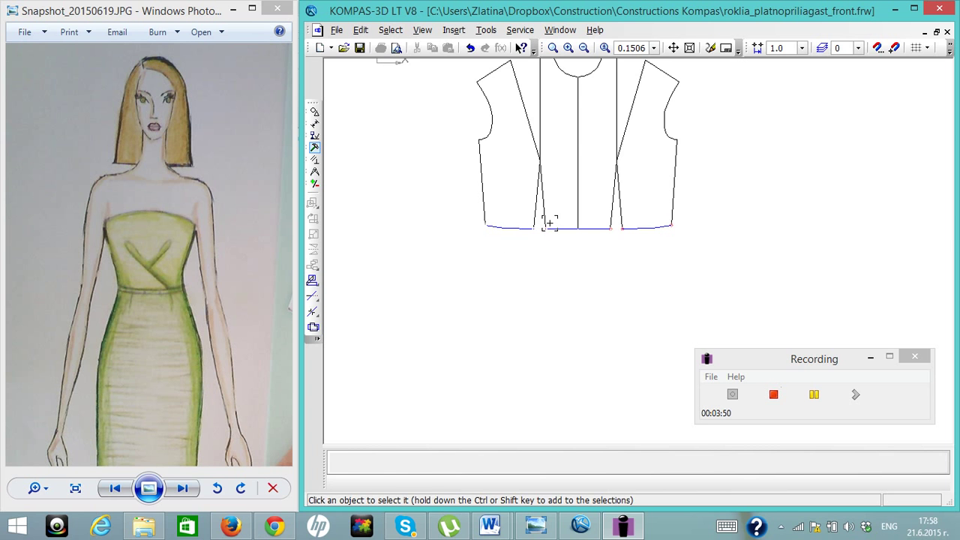
drag(607, 242, 628, 221)
Box-select around the right side seam's hem corner, then zoom in on the drawing.
click(628, 221)
drag(672, 244, 670, 219)
click(669, 219)
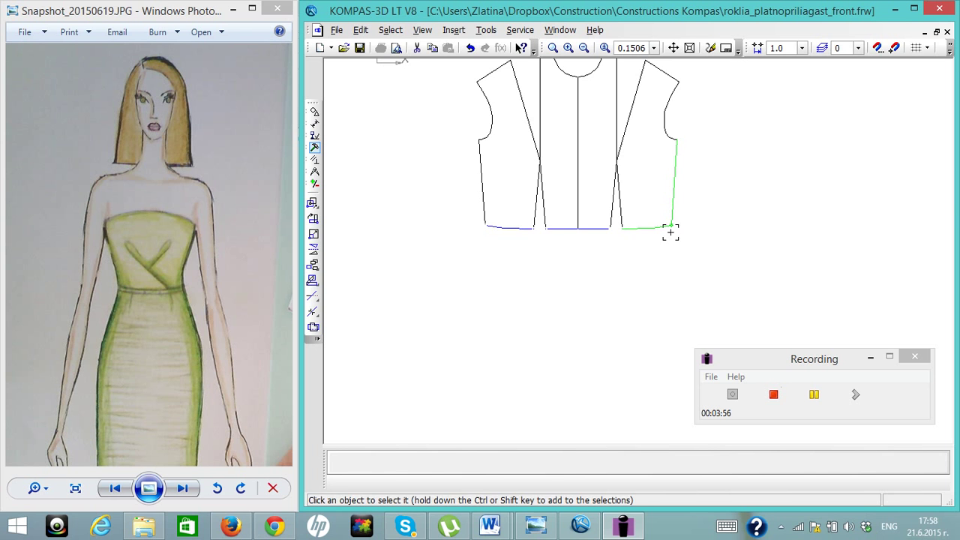
click(670, 244)
drag(665, 246, 679, 218)
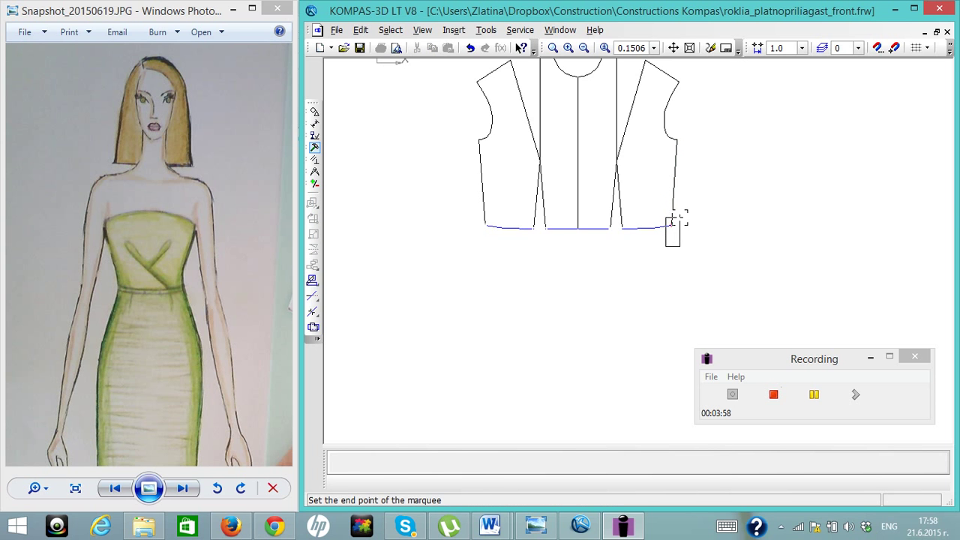
click(678, 219)
click(567, 47)
click(568, 47)
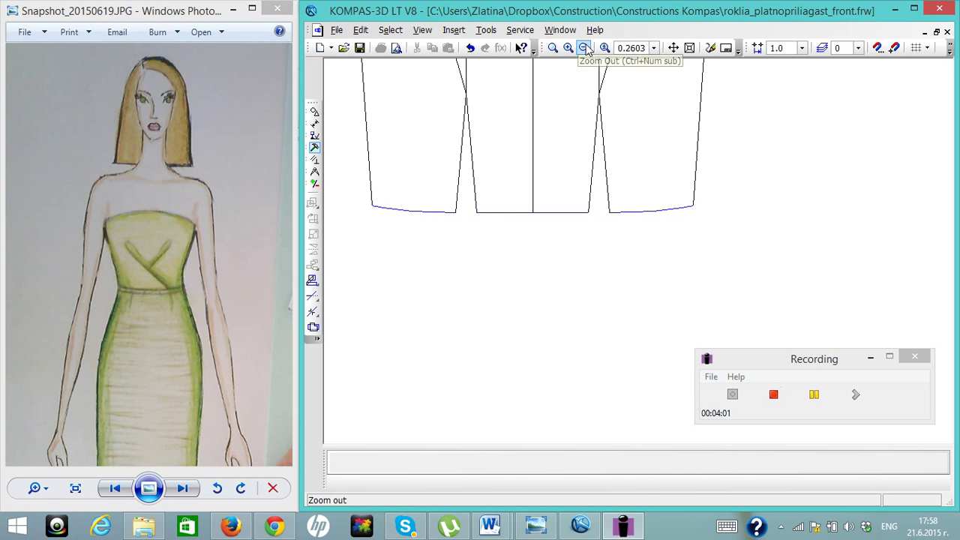
Pan the view to centre the whole front bodice on screen.
click(674, 48)
drag(718, 86, 735, 263)
drag(746, 360, 773, 383)
mouse_move(625, 226)
mouse_down()
mouse_move(643, 237)
mouse_move(635, 243)
mouse_up()
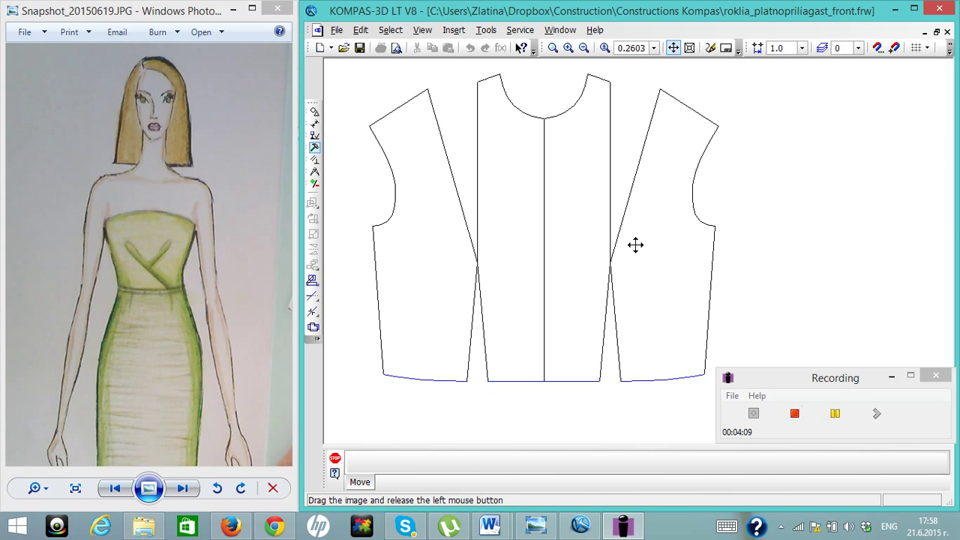
Start a circle centred on the left armhole's lower end.
click(315, 113)
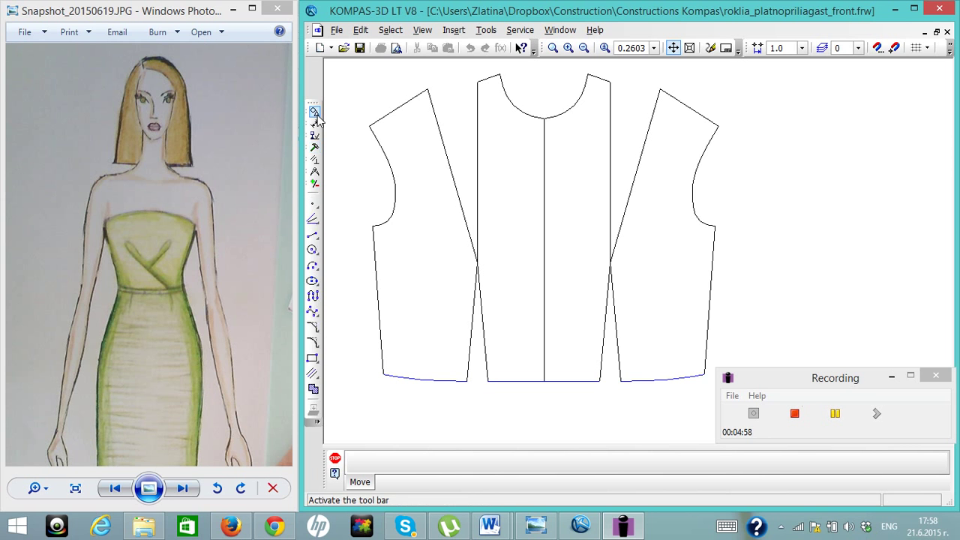
click(313, 250)
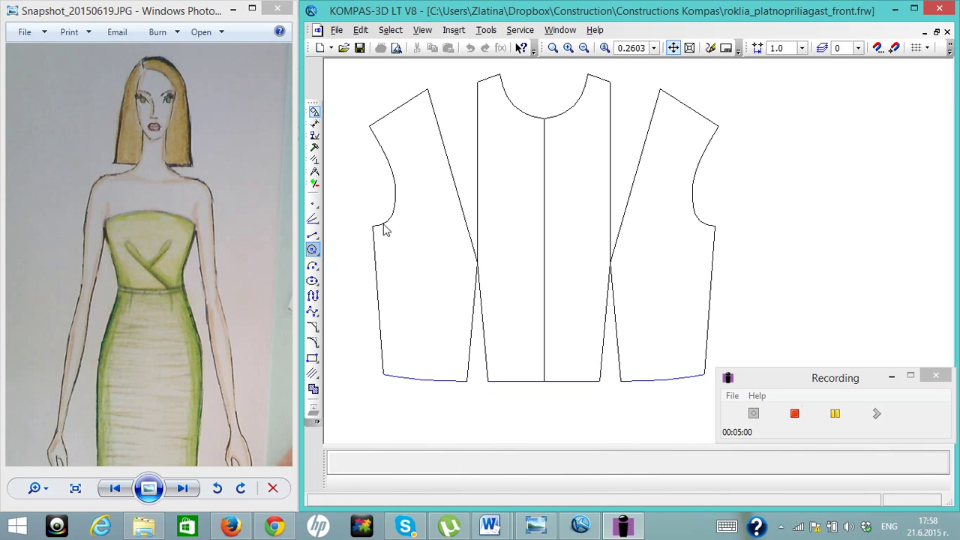
click(372, 226)
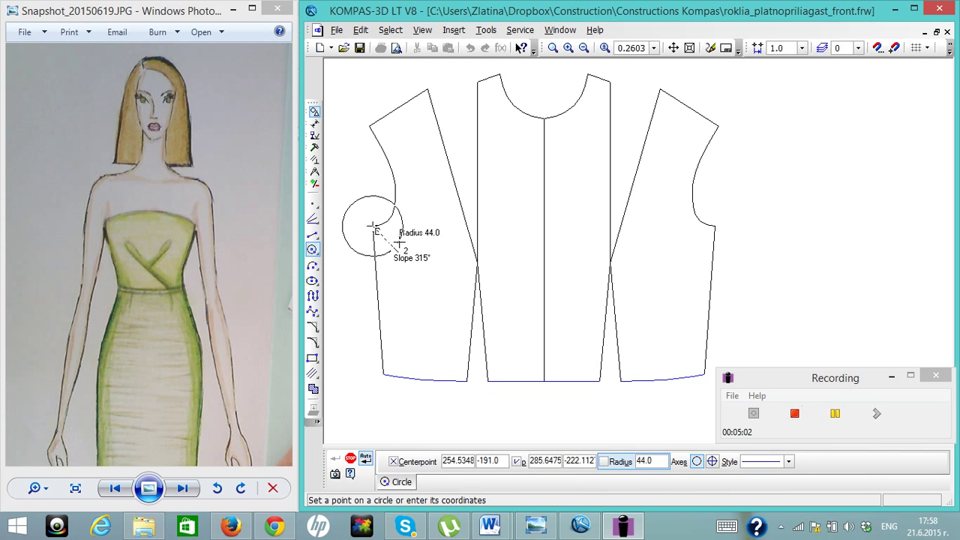
Place radius-5 circles at the lower ends of the left and right armholes.
text(55)
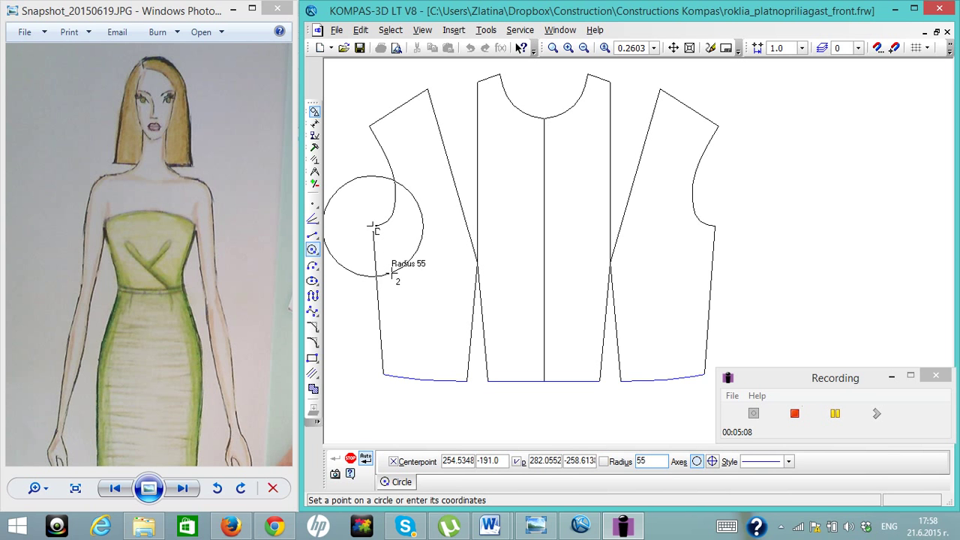
key(Return)
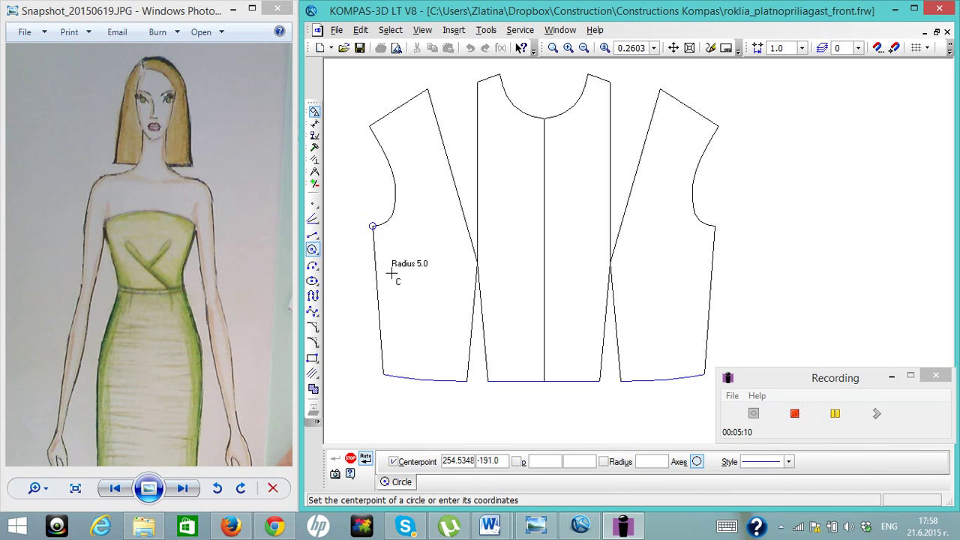
click(717, 225)
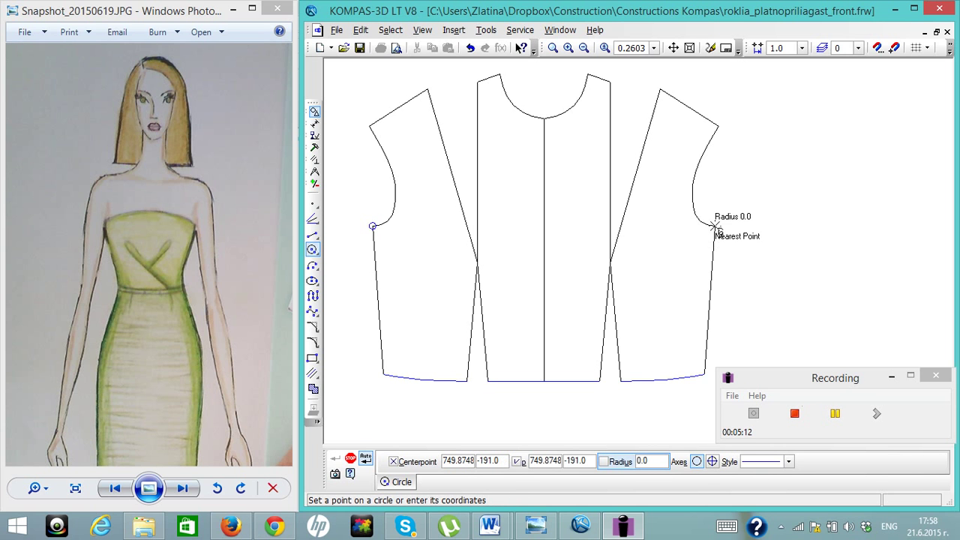
text(5)
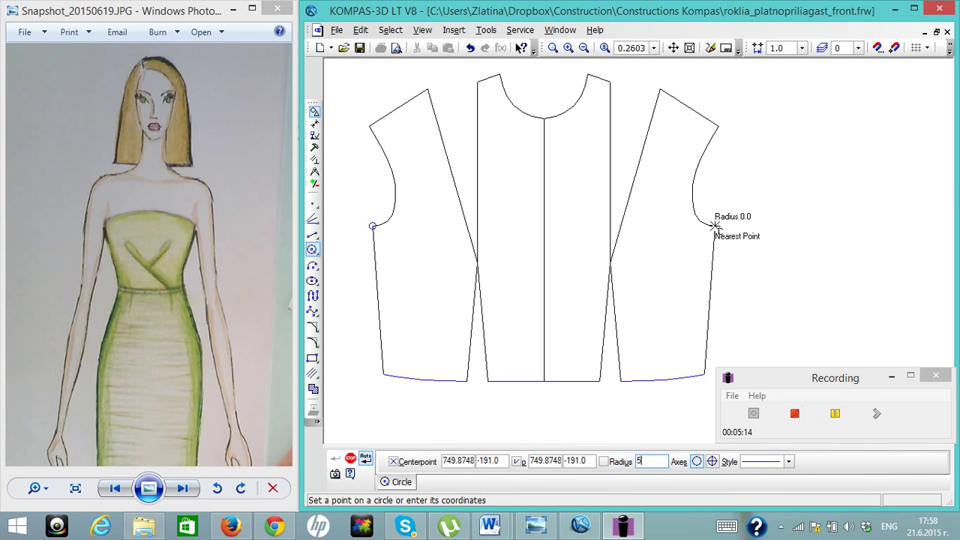
key(Return)
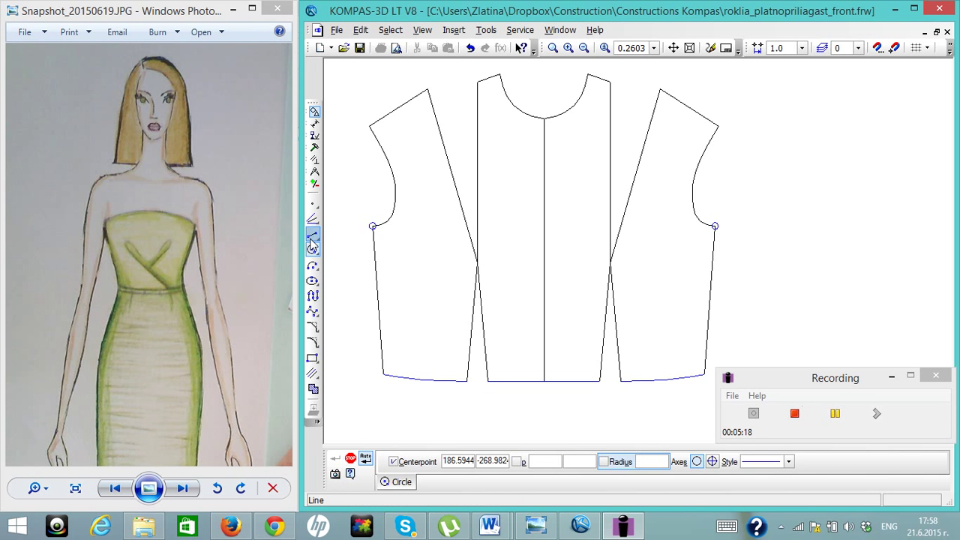
drag(313, 242, 383, 229)
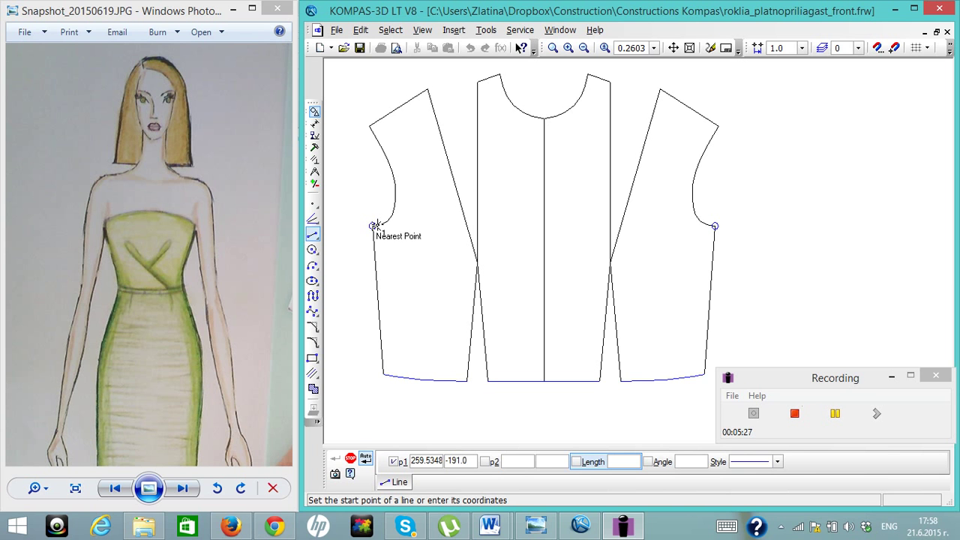
click(570, 47)
click(569, 47)
click(678, 231)
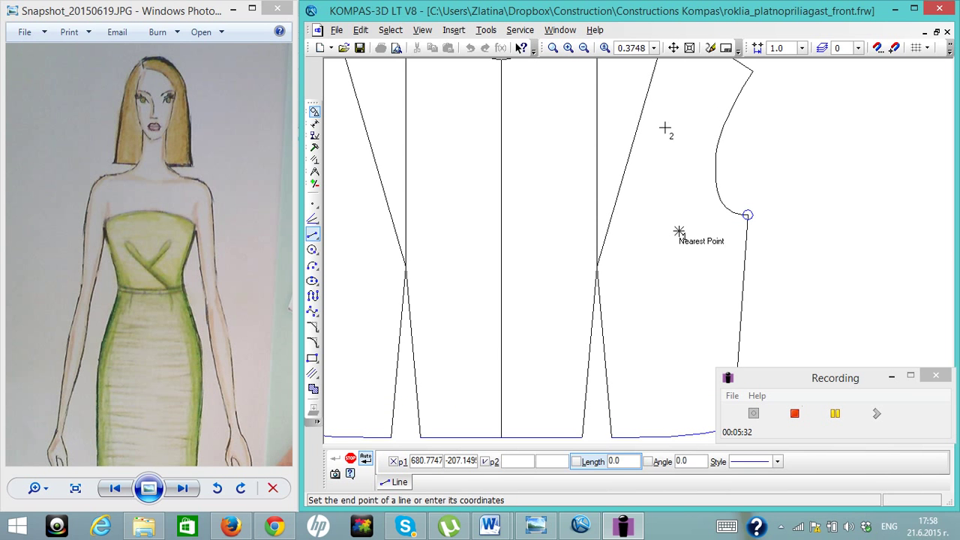
text(172)
click(673, 47)
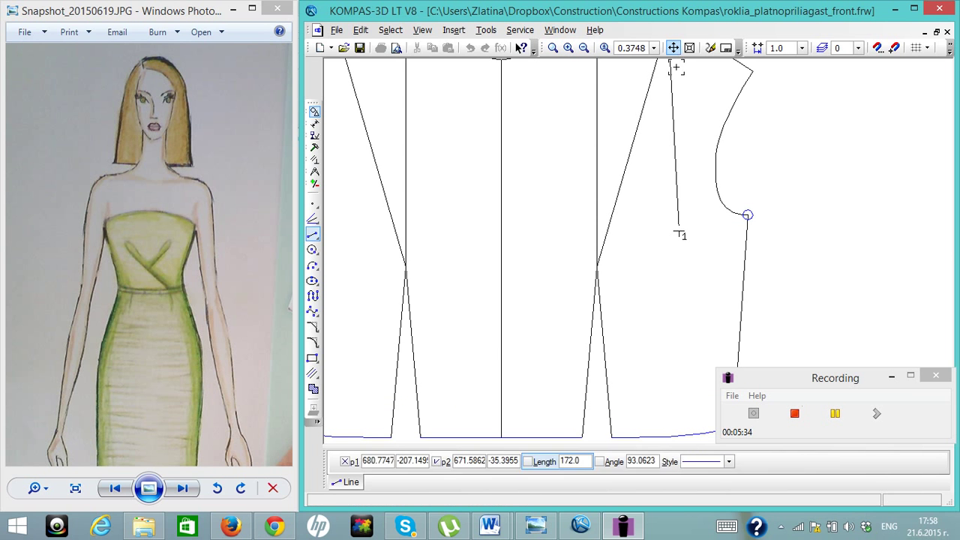
key(Escape)
click(674, 47)
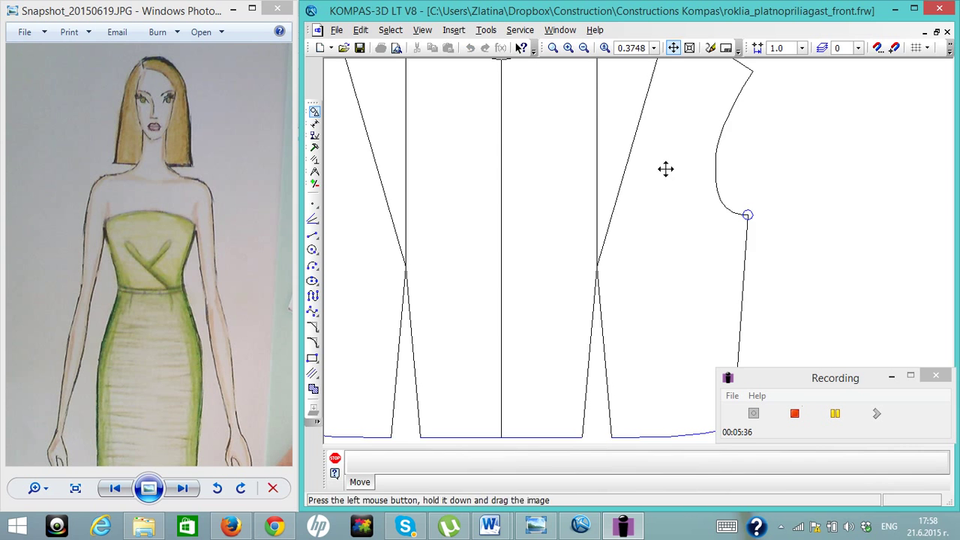
drag(666, 168, 572, 113)
click(314, 235)
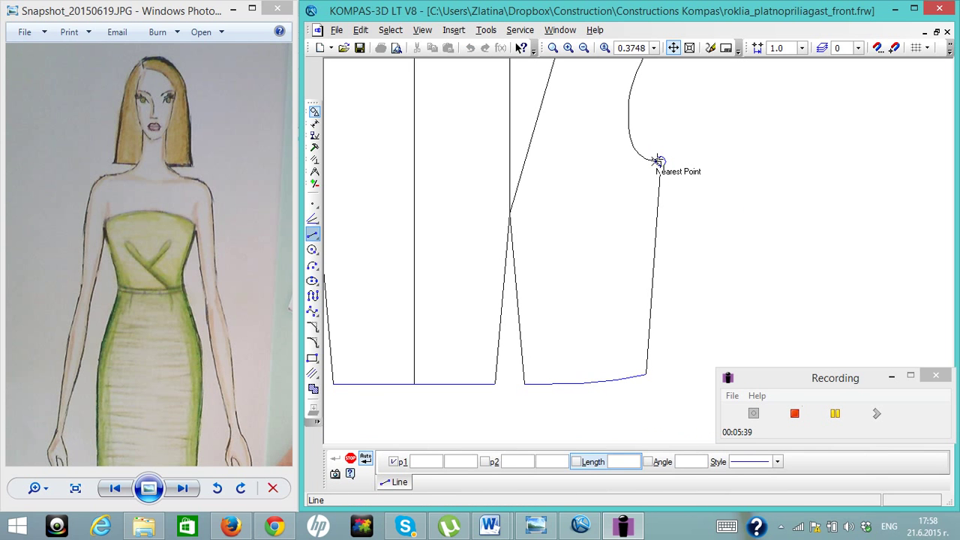
click(657, 161)
text(50)
key(Return)
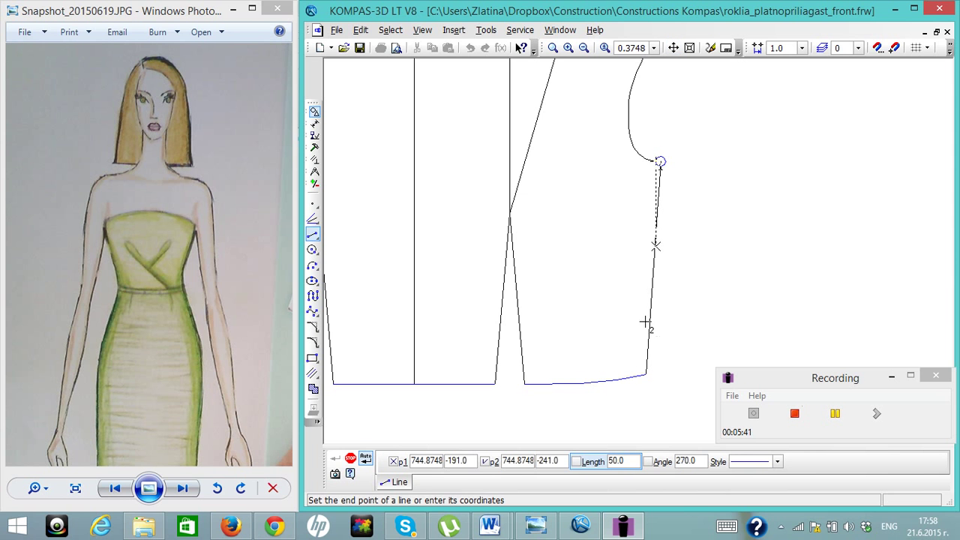
click(646, 373)
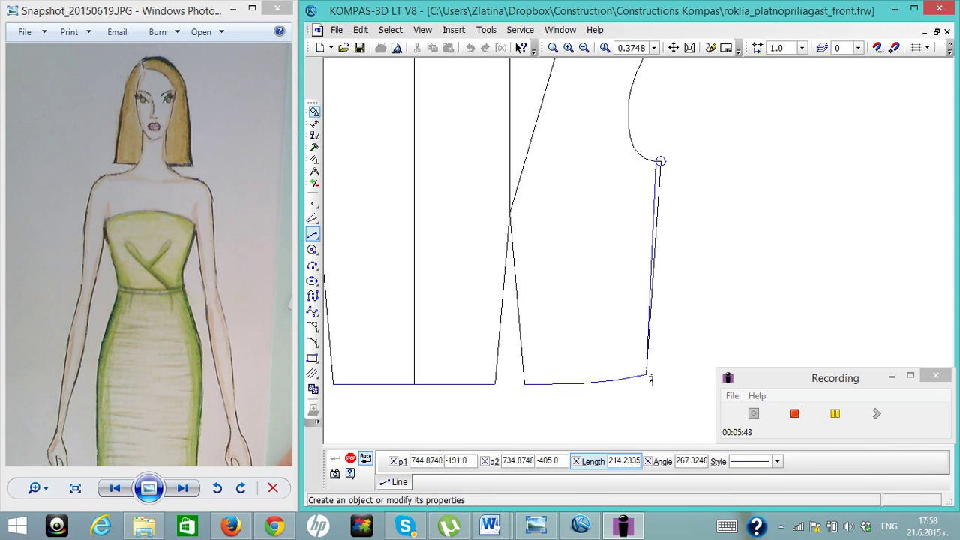
click(674, 47)
drag(561, 197, 909, 175)
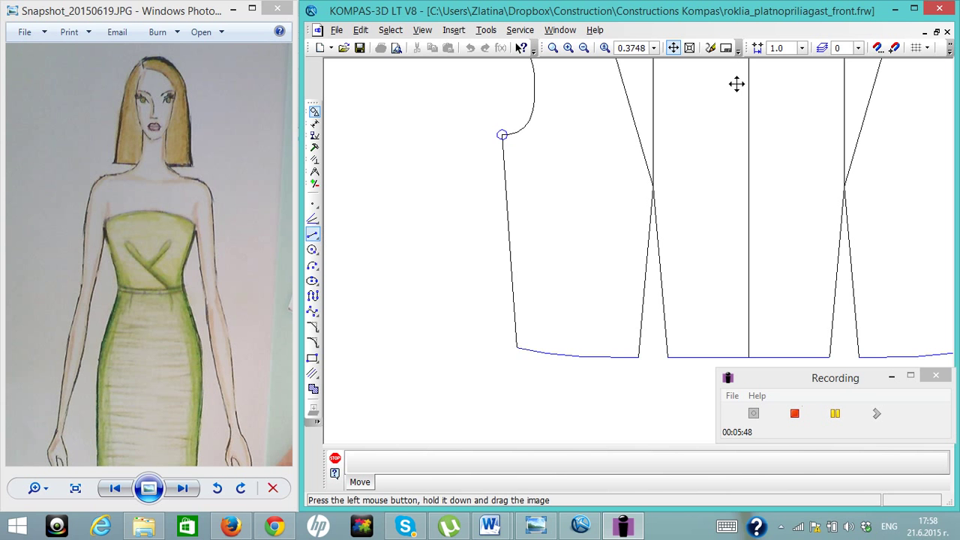
click(673, 47)
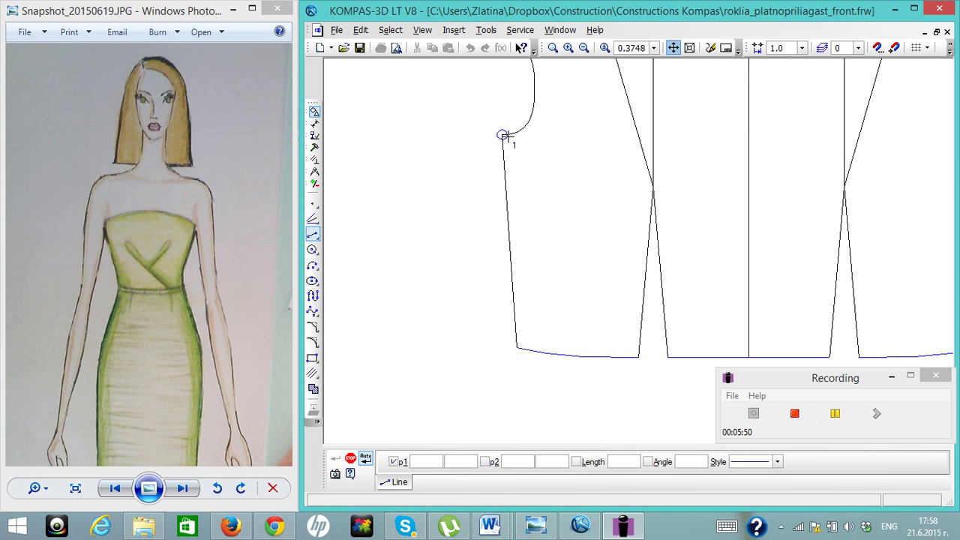
click(506, 135)
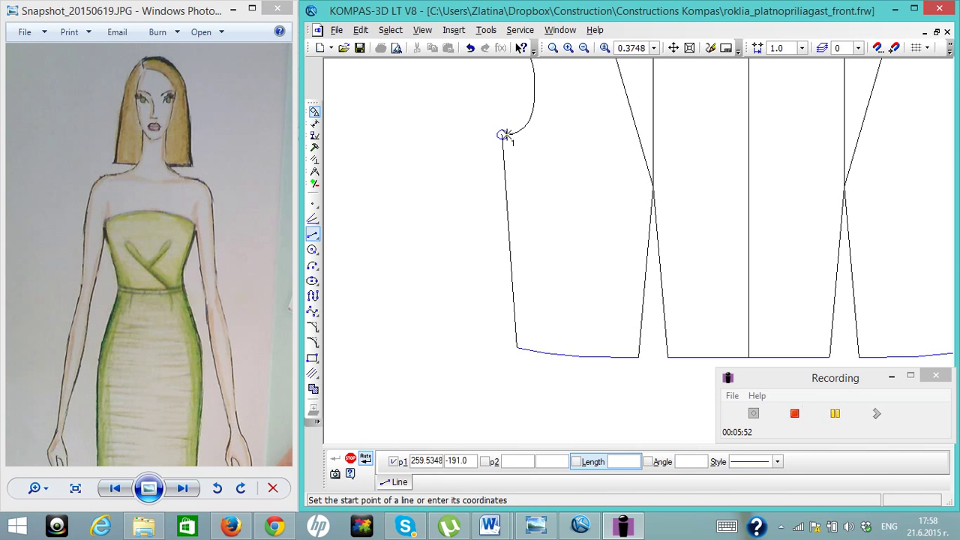
click(506, 135)
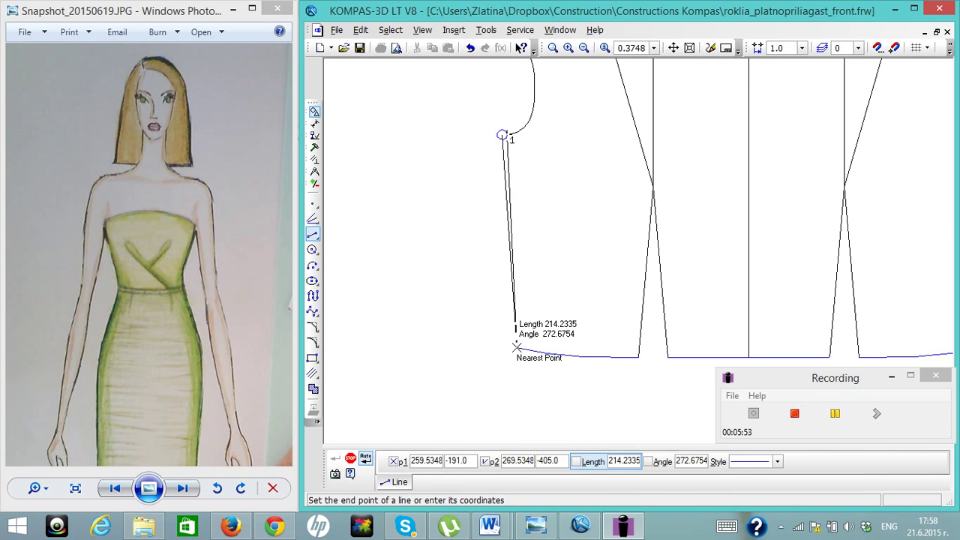
click(516, 347)
key(Escape)
key(Escape)
click(500, 135)
click(495, 136)
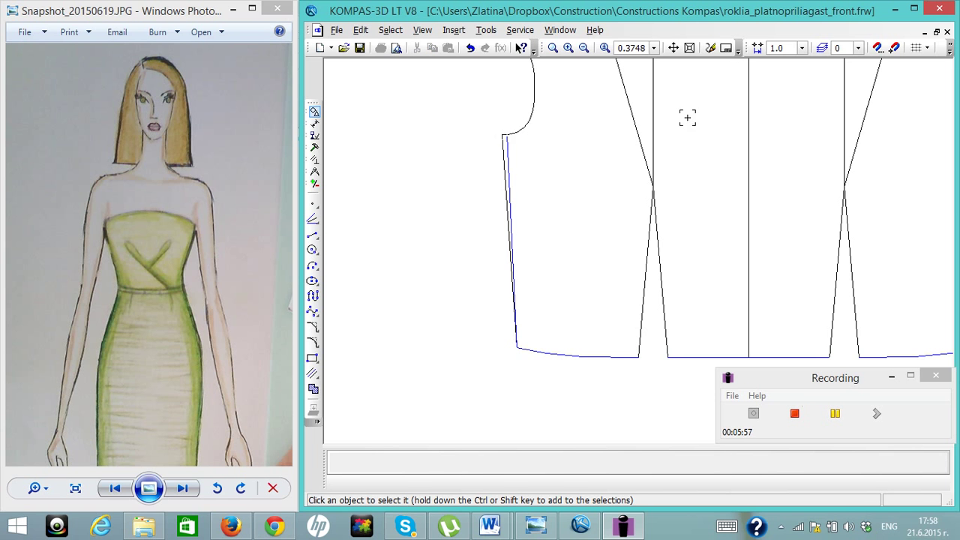
click(568, 47)
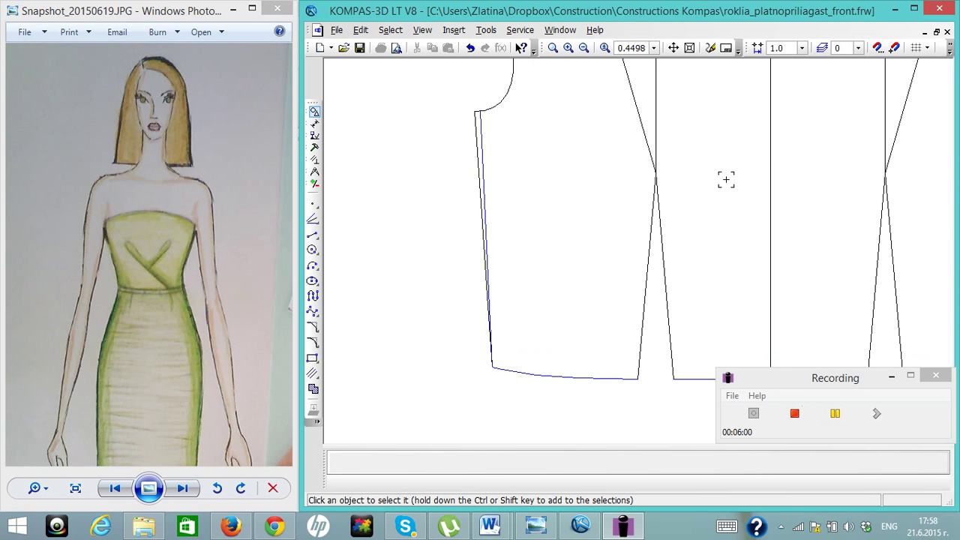
click(673, 47)
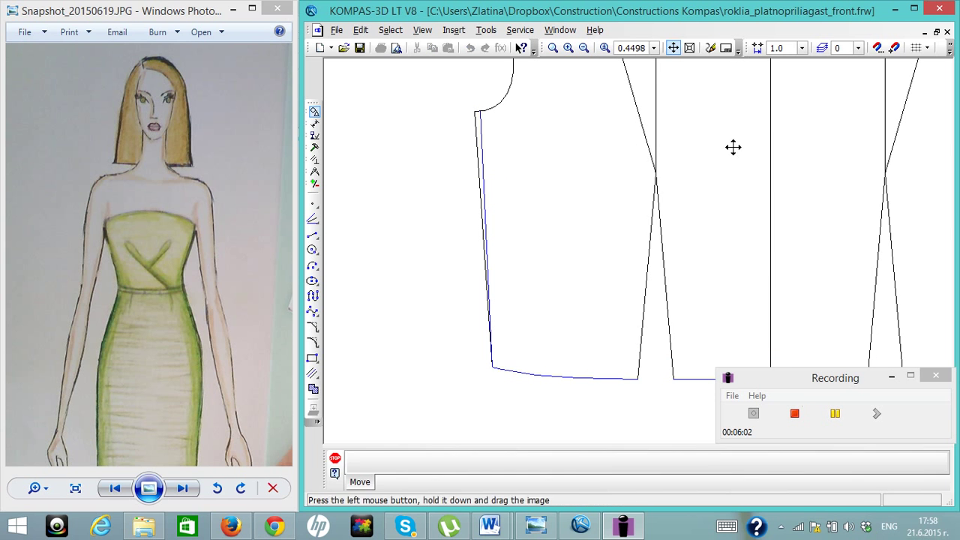
drag(732, 147, 482, 208)
key(Escape)
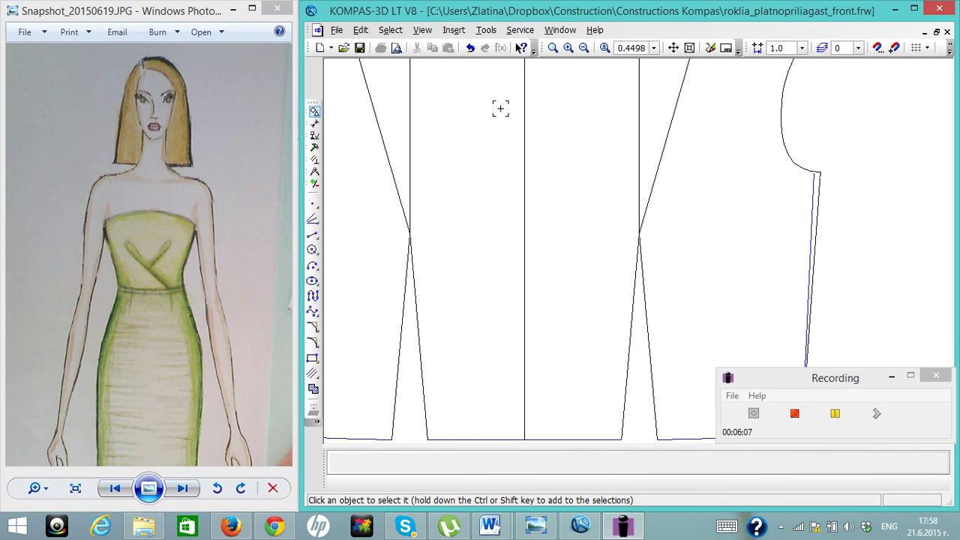
Trim the excess pieces off the right and left side seams, undoing one wrong armhole trim.
click(584, 48)
click(584, 48)
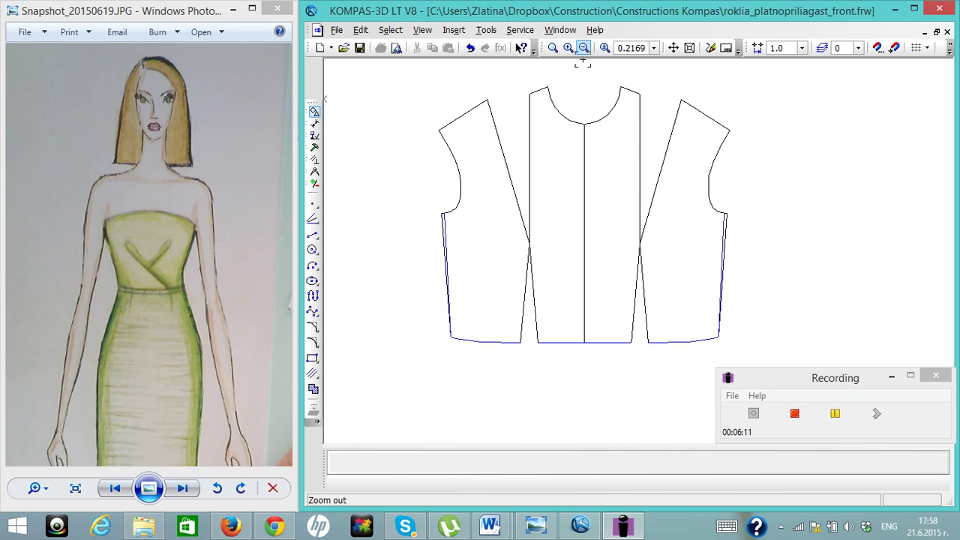
click(314, 147)
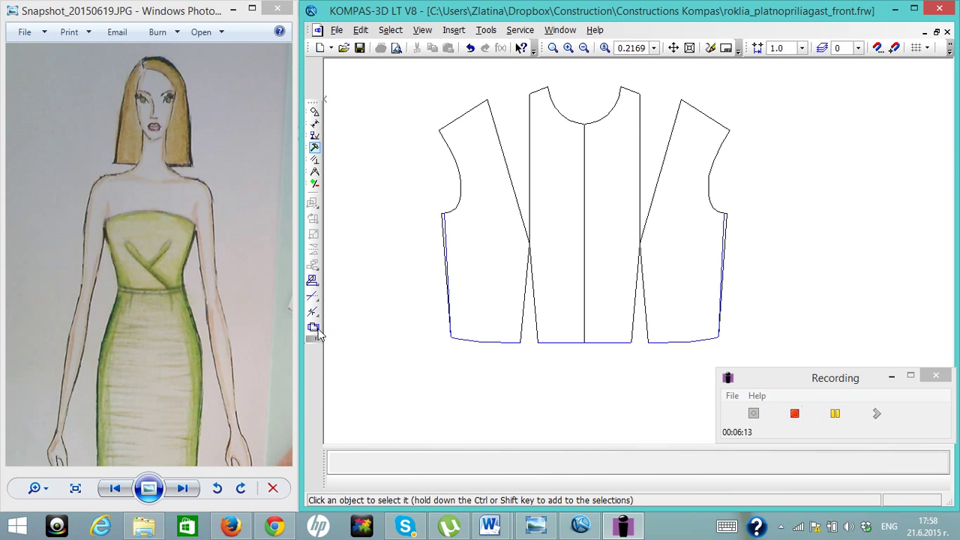
click(312, 295)
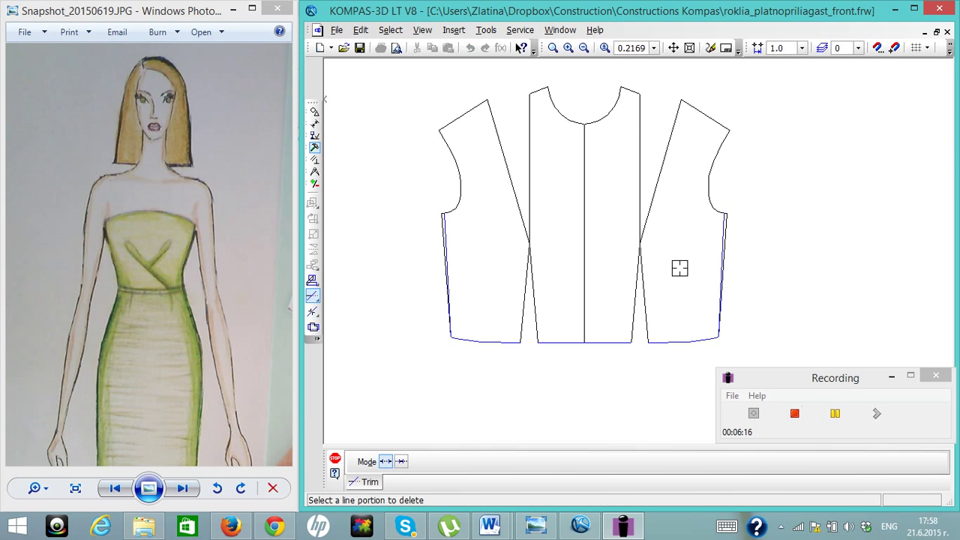
click(728, 231)
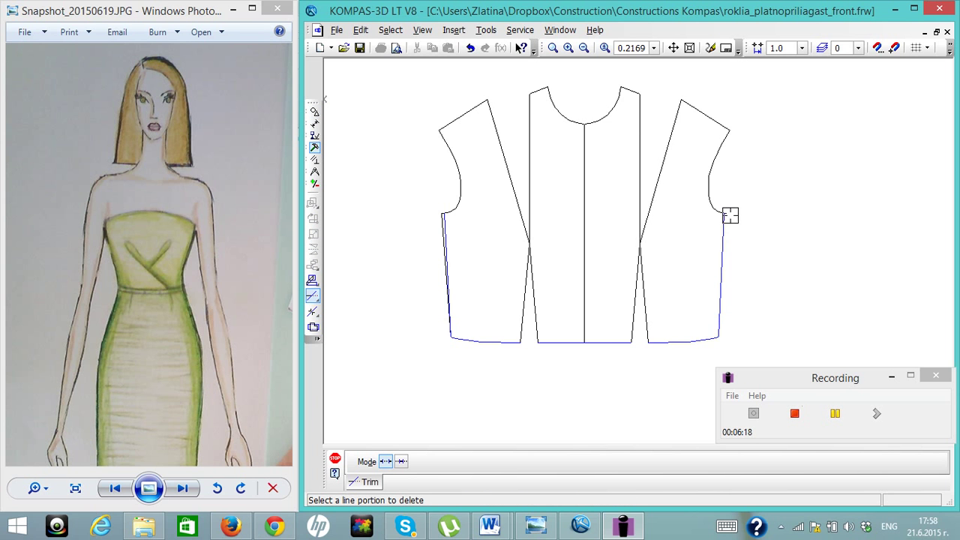
click(728, 215)
click(471, 49)
click(440, 264)
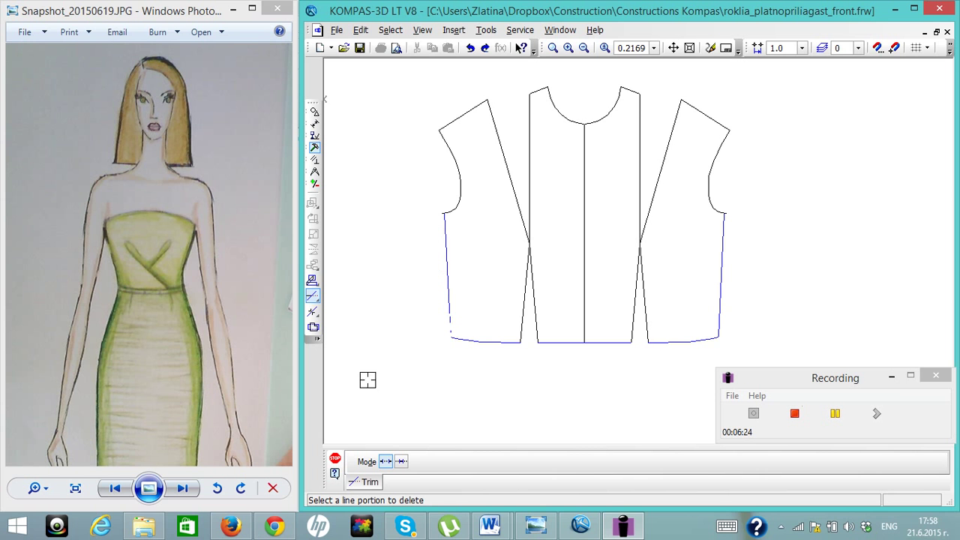
Zoom and pan to the neckline and shoulders, end trimming, and select the right armhole curve.
click(567, 48)
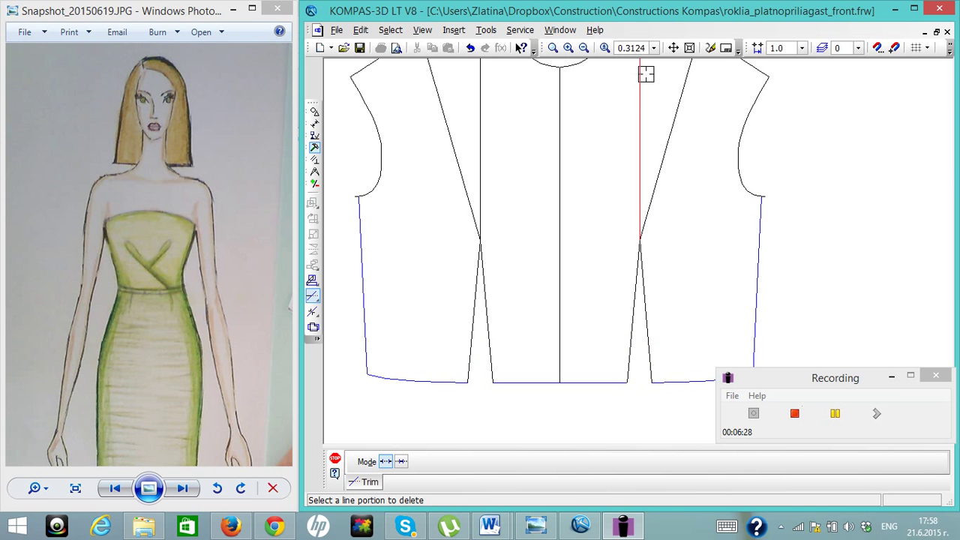
click(673, 47)
drag(655, 112, 658, 178)
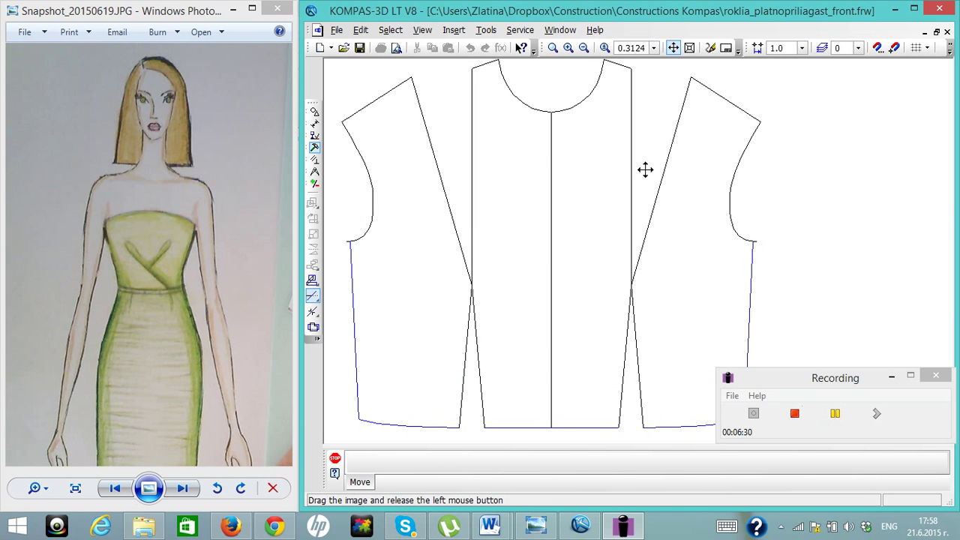
click(673, 47)
key(Escape)
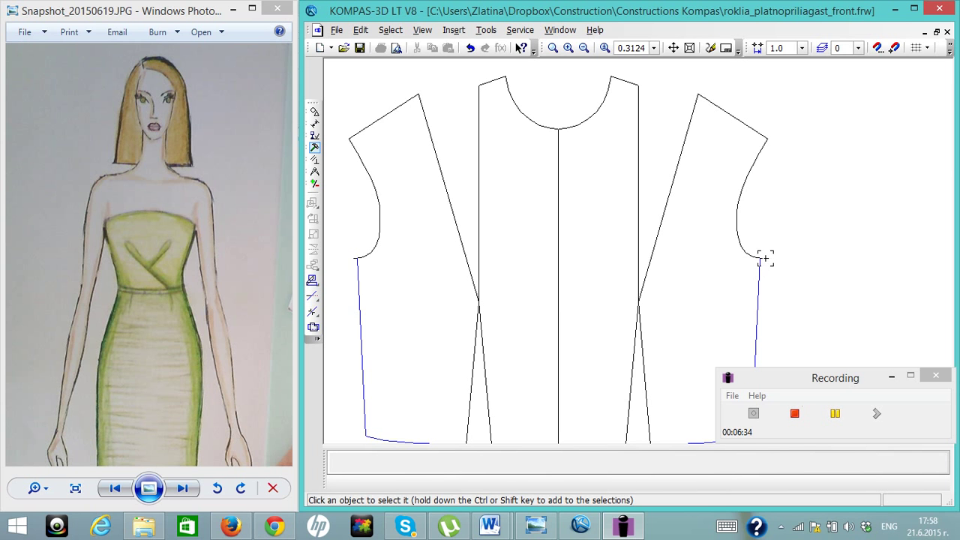
click(765, 259)
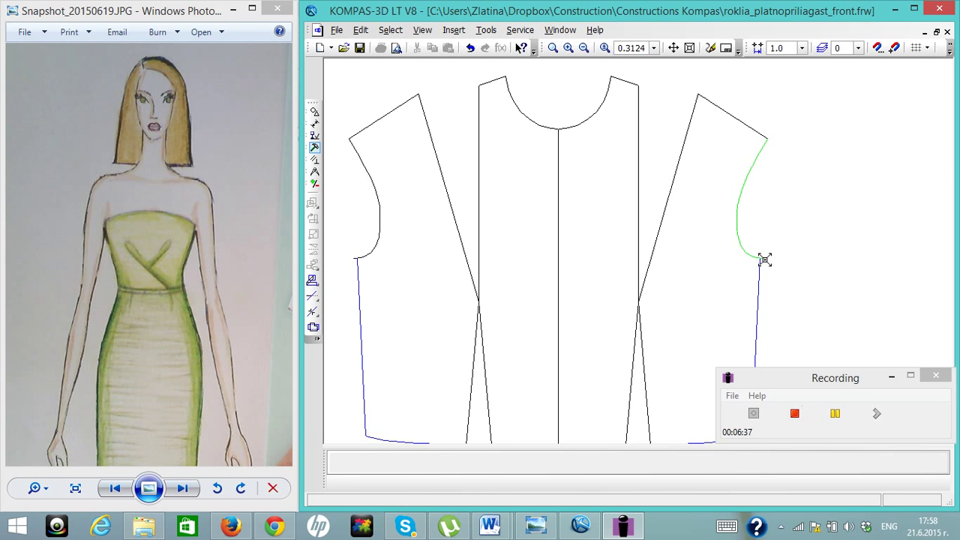
Snap the lower ends of the right and left armhole curves onto the side seam tops, then zoom out.
click(762, 258)
drag(762, 258, 758, 258)
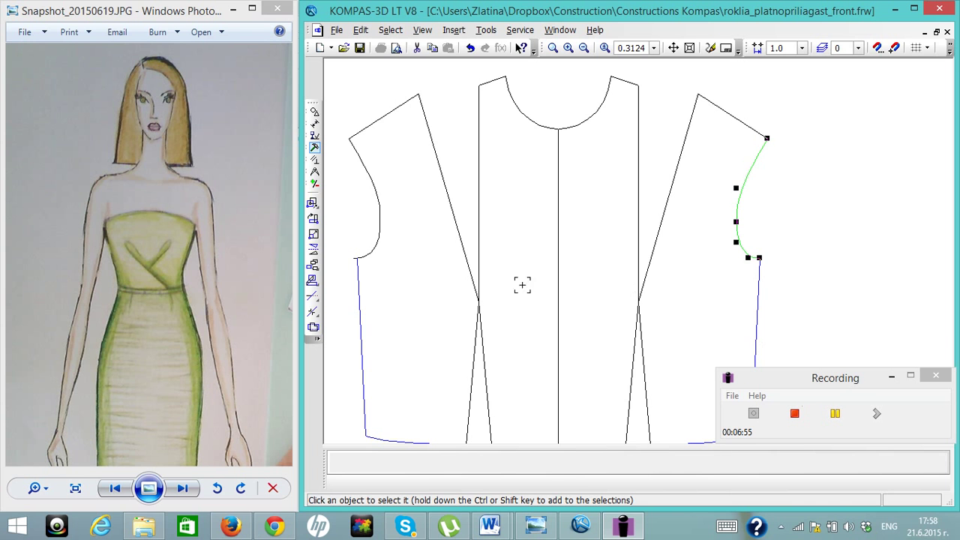
click(446, 292)
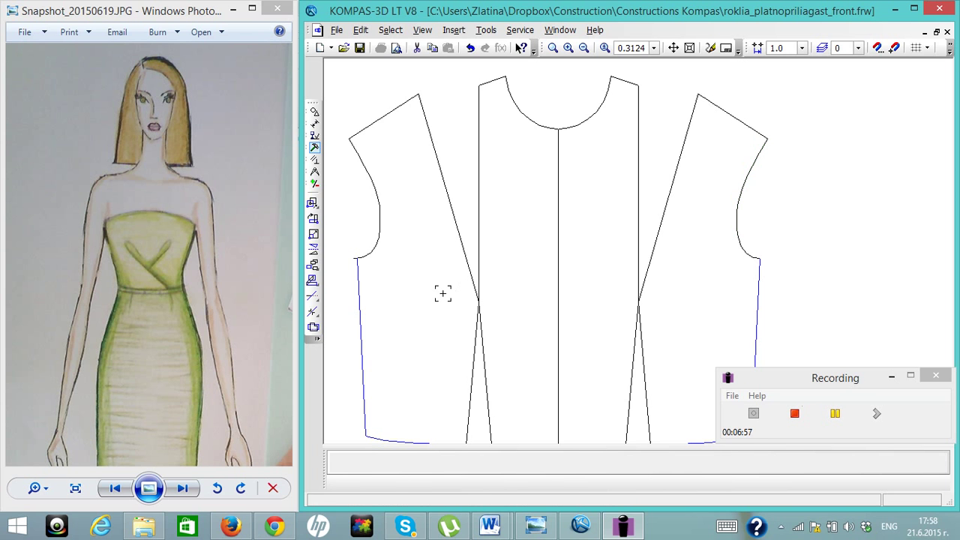
click(358, 257)
drag(353, 257, 357, 258)
click(388, 299)
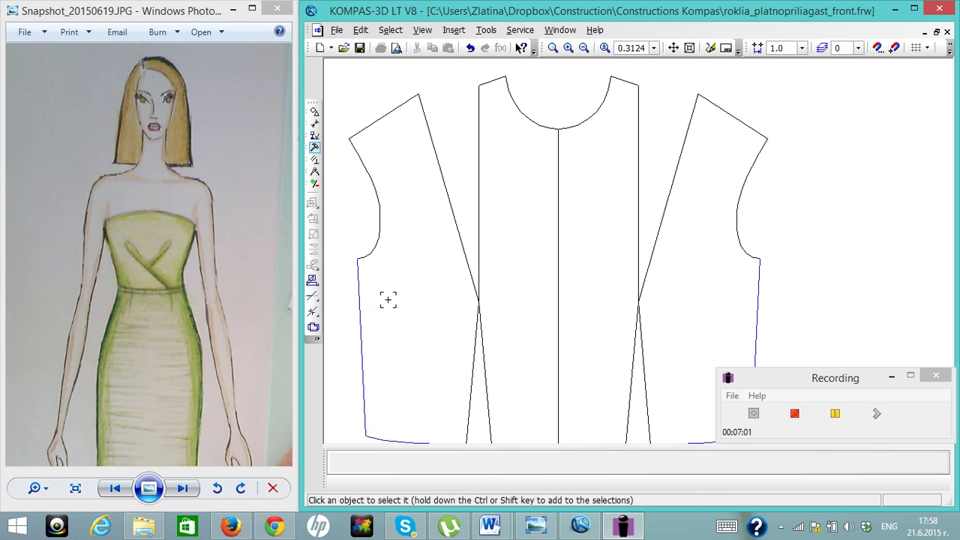
click(583, 48)
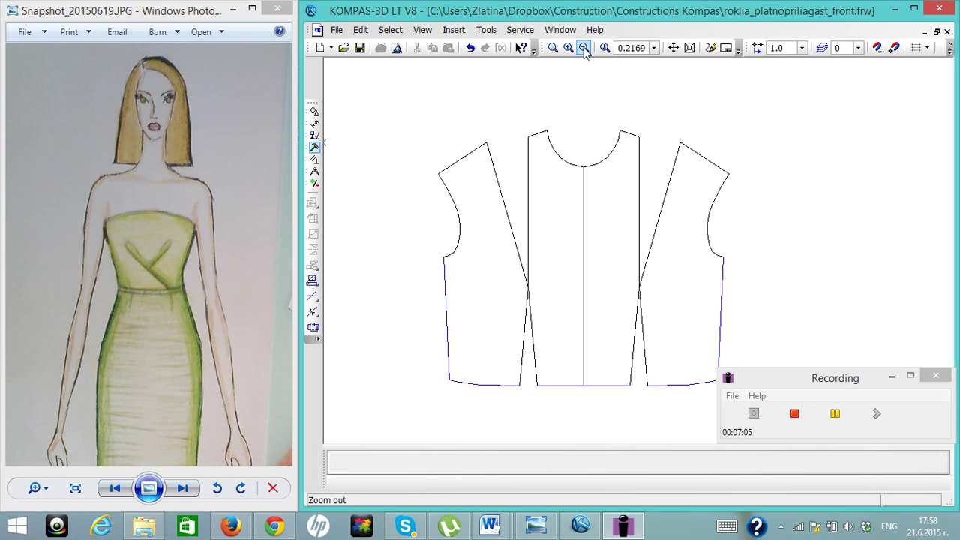
Draw radius-15 circles at the left and right side panels' inner shoulder corners.
click(314, 112)
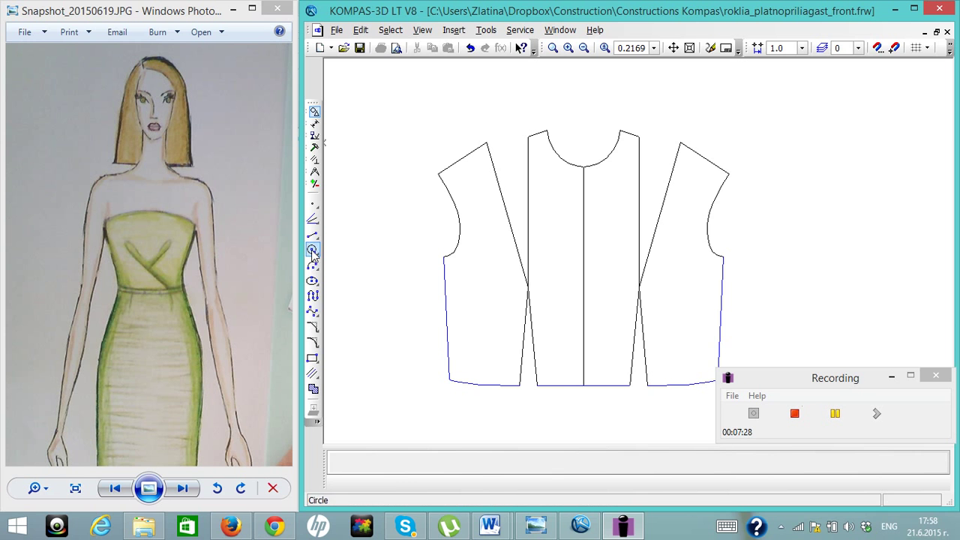
click(485, 143)
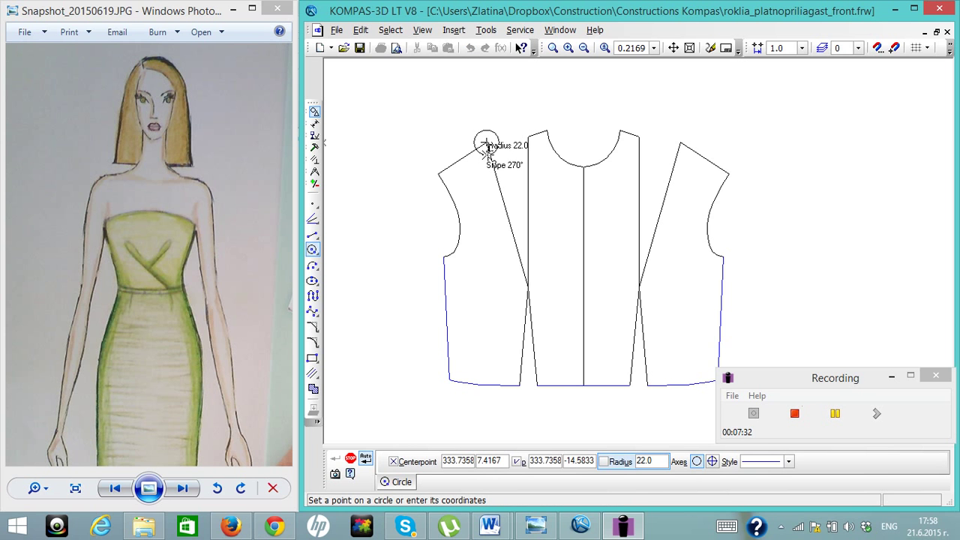
text(15)
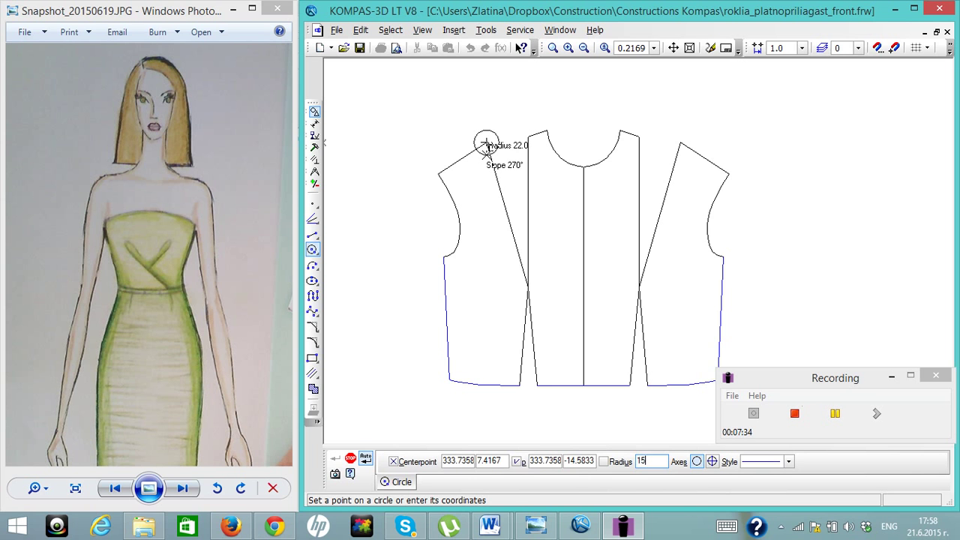
key(Return)
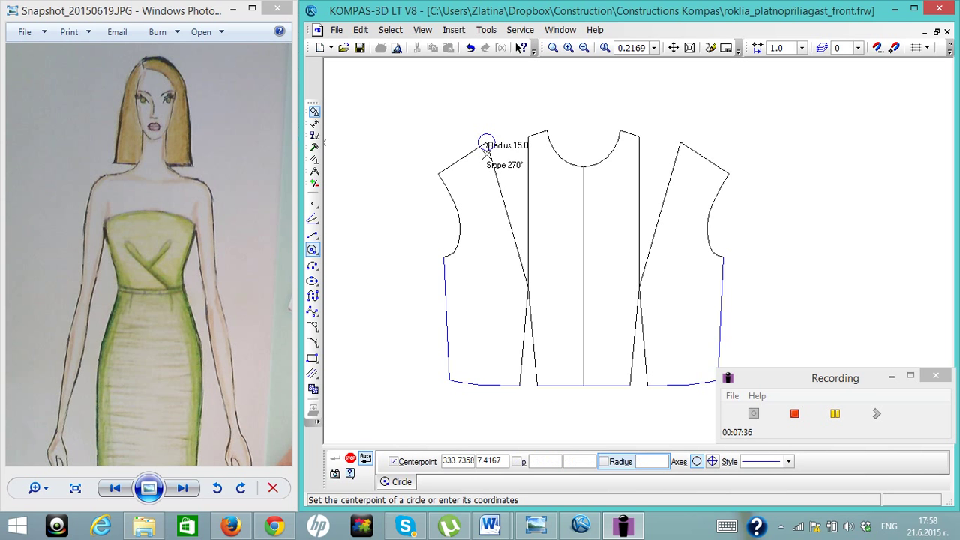
click(680, 140)
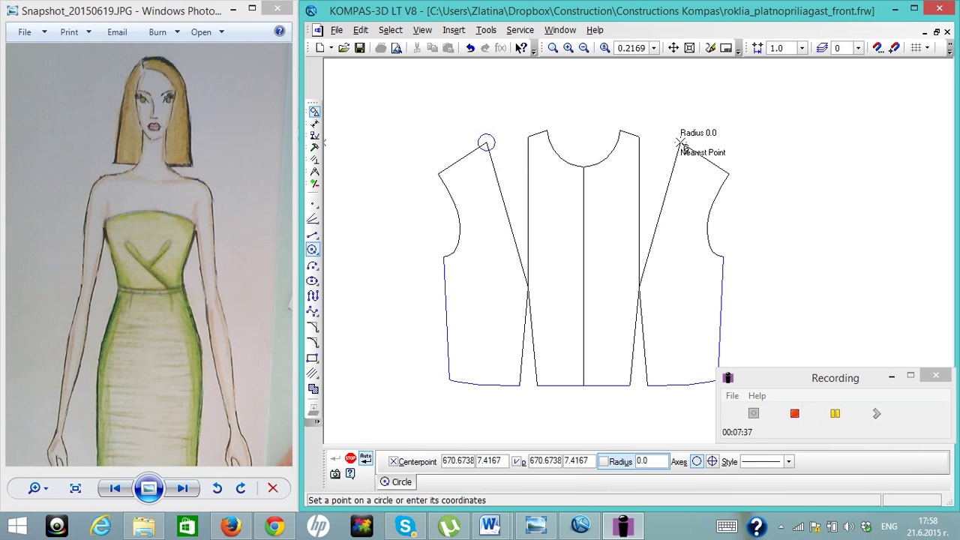
text(15)
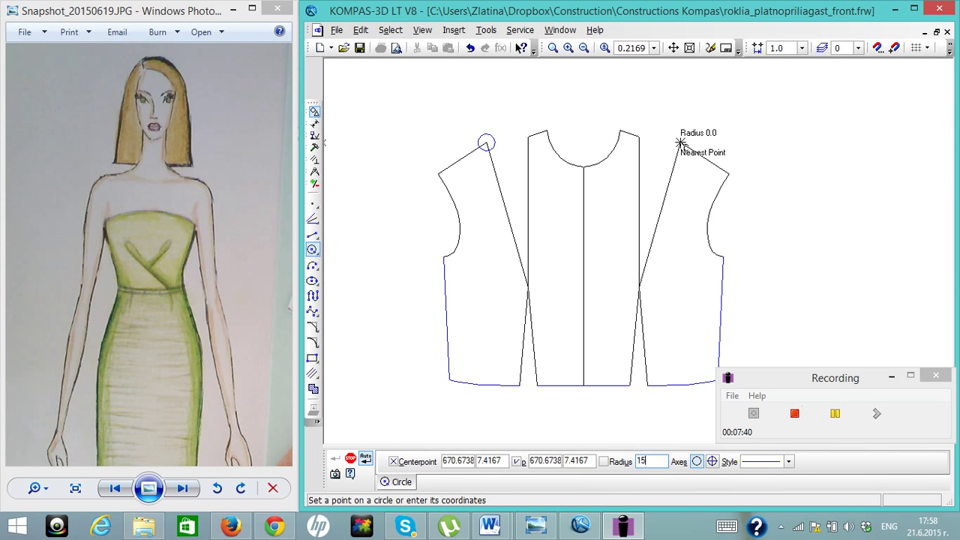
key(Return)
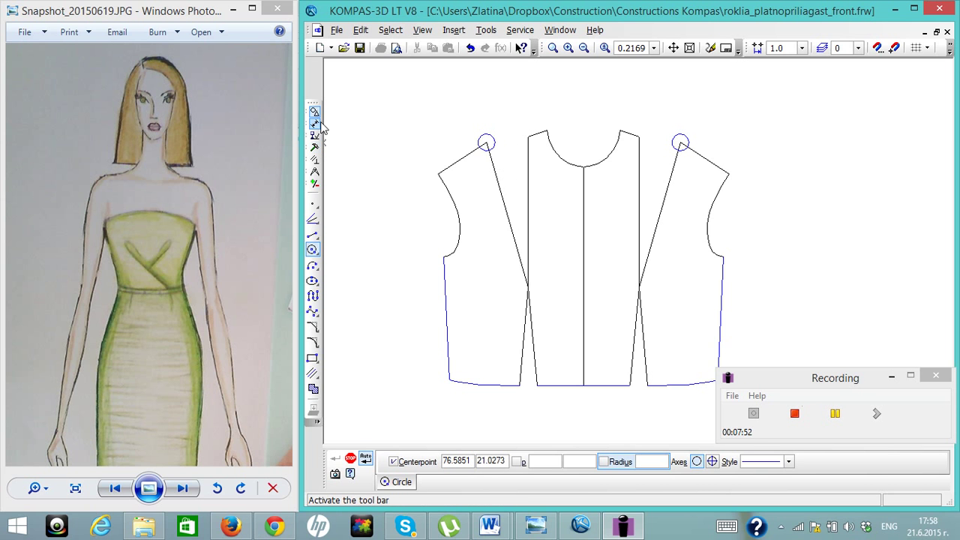
key(Escape)
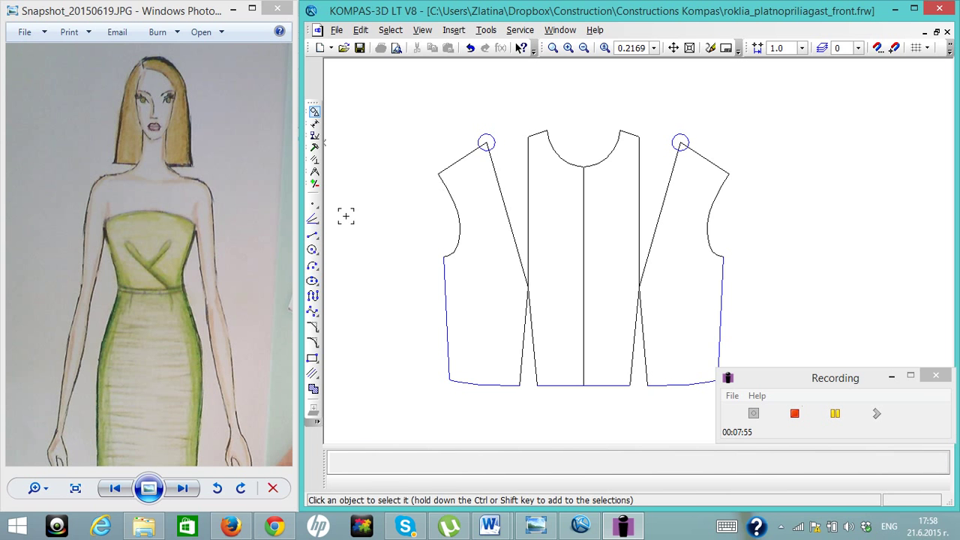
Draw lines from the left and right shoulder circles down to their dart points.
click(313, 235)
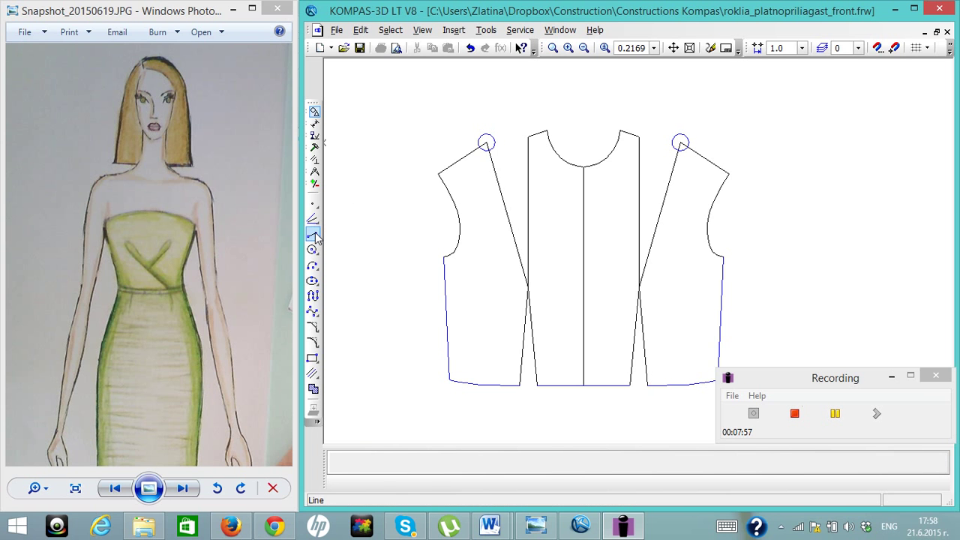
click(482, 147)
click(527, 285)
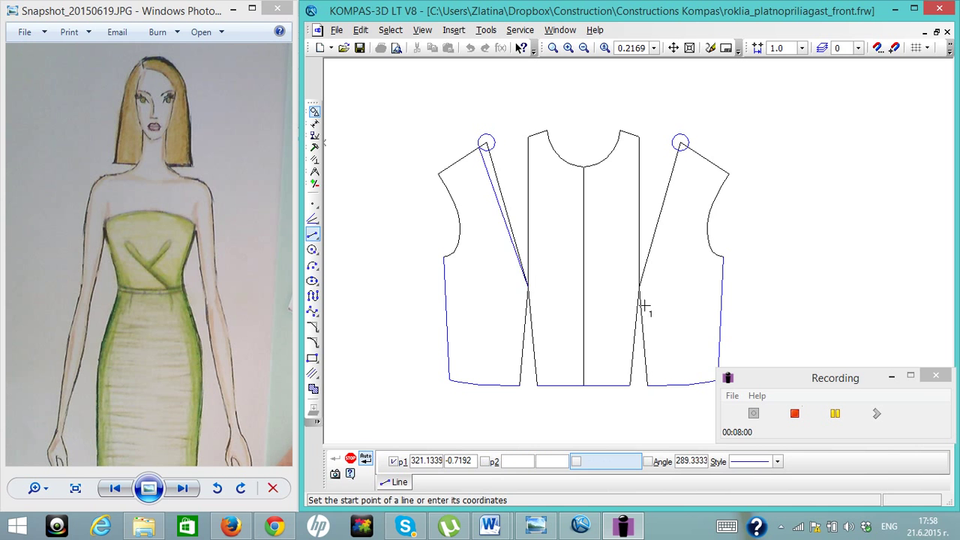
click(685, 147)
click(639, 287)
key(Escape)
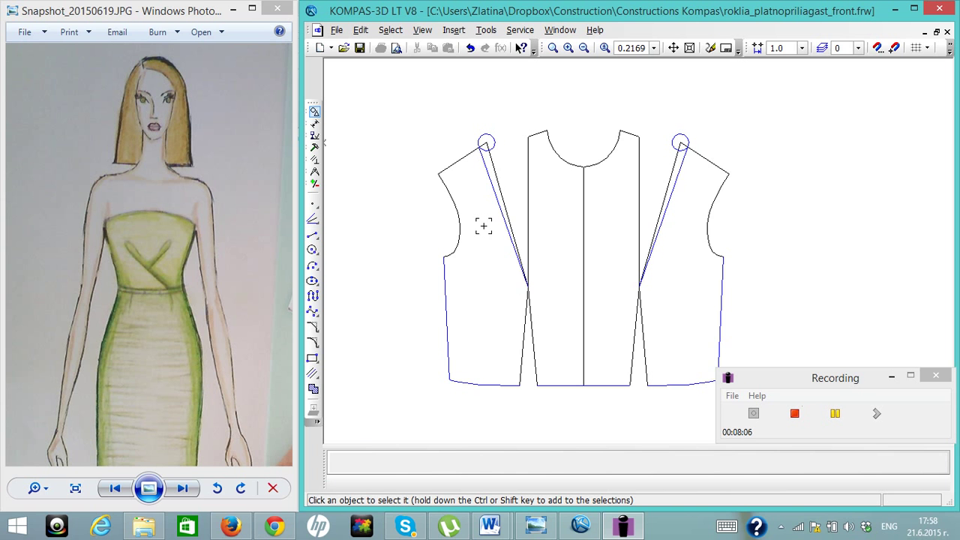
click(492, 197)
Change both shoulder-to-dart lines from the Normal to the Thin line style.
right_click(492, 198)
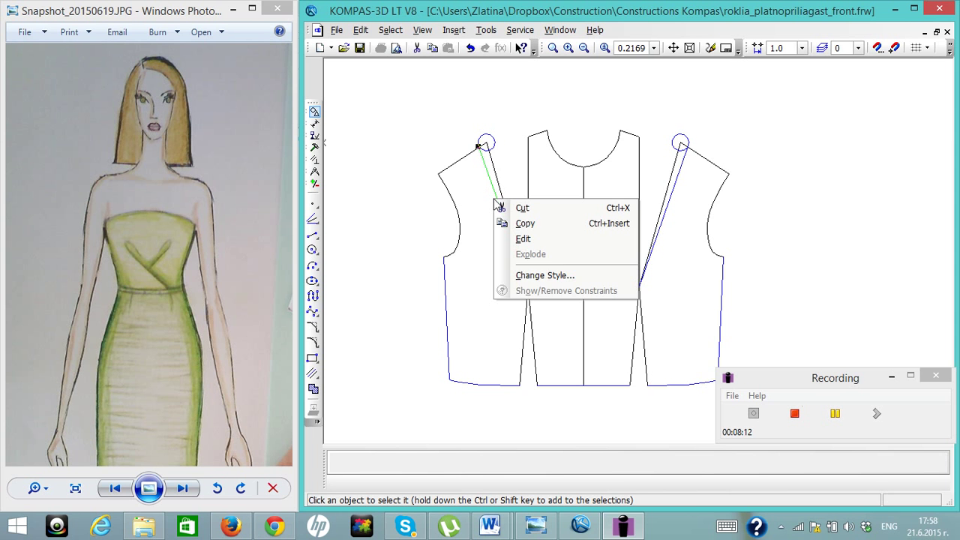
click(560, 275)
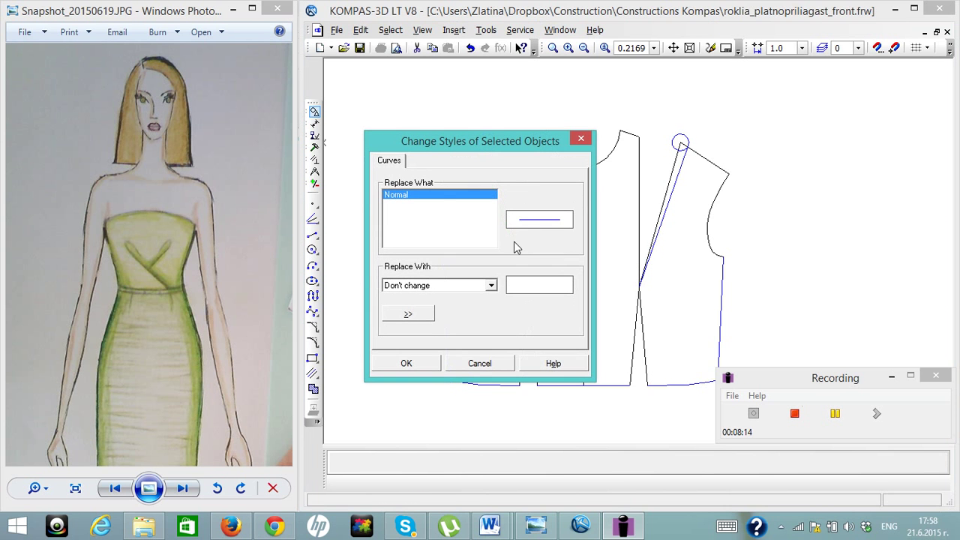
click(492, 286)
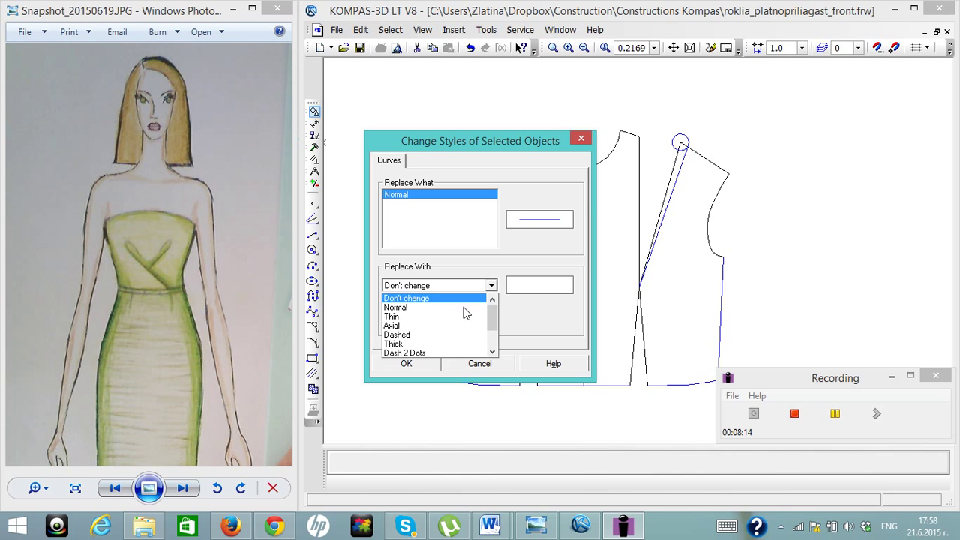
click(463, 318)
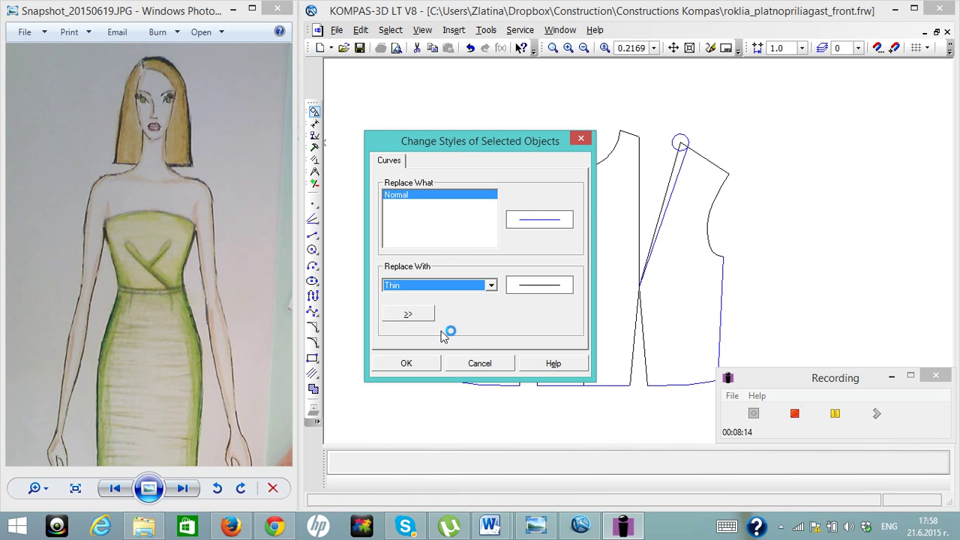
click(419, 362)
click(674, 195)
right_click(674, 195)
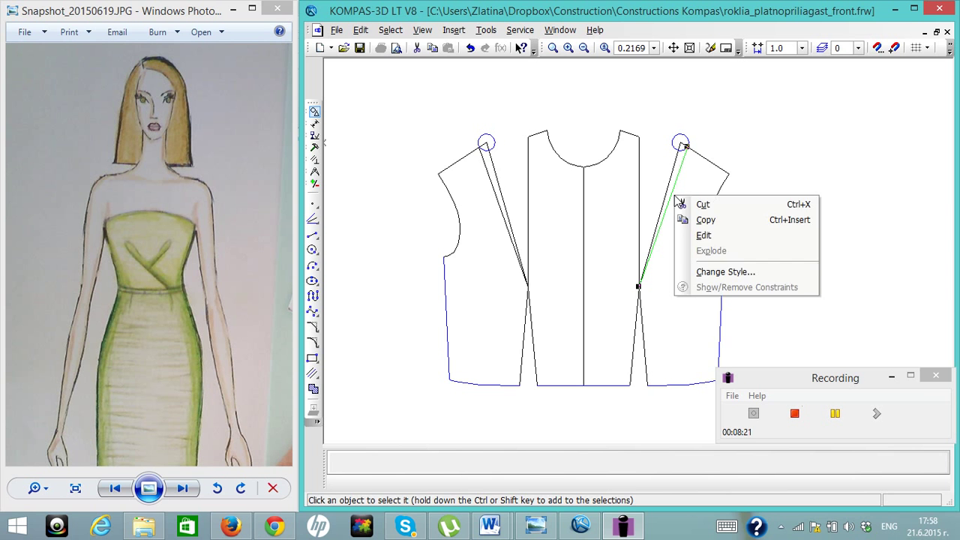
click(723, 273)
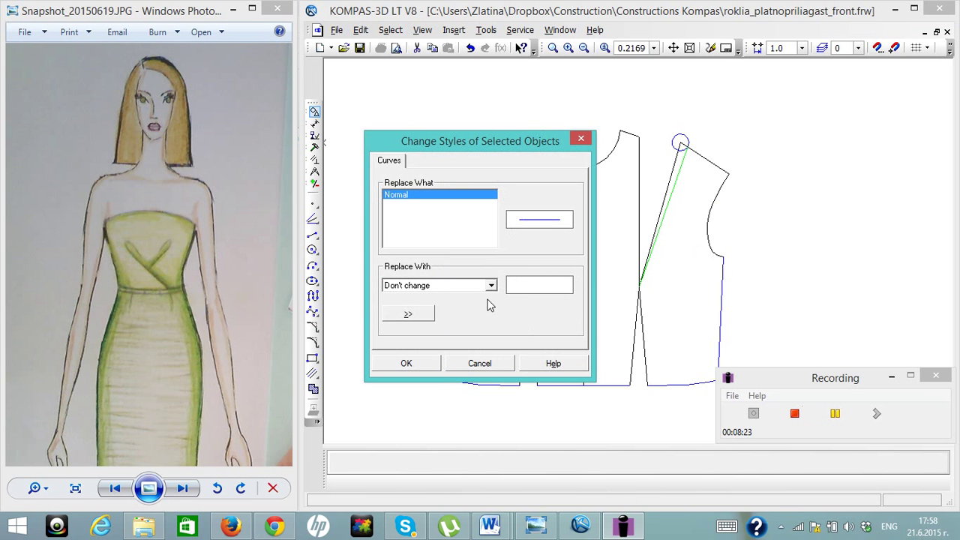
click(490, 287)
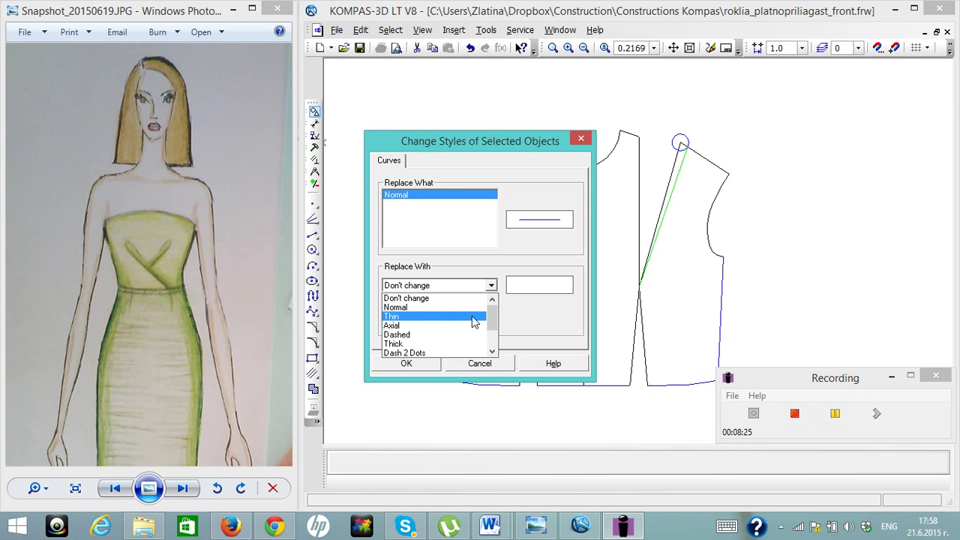
click(468, 319)
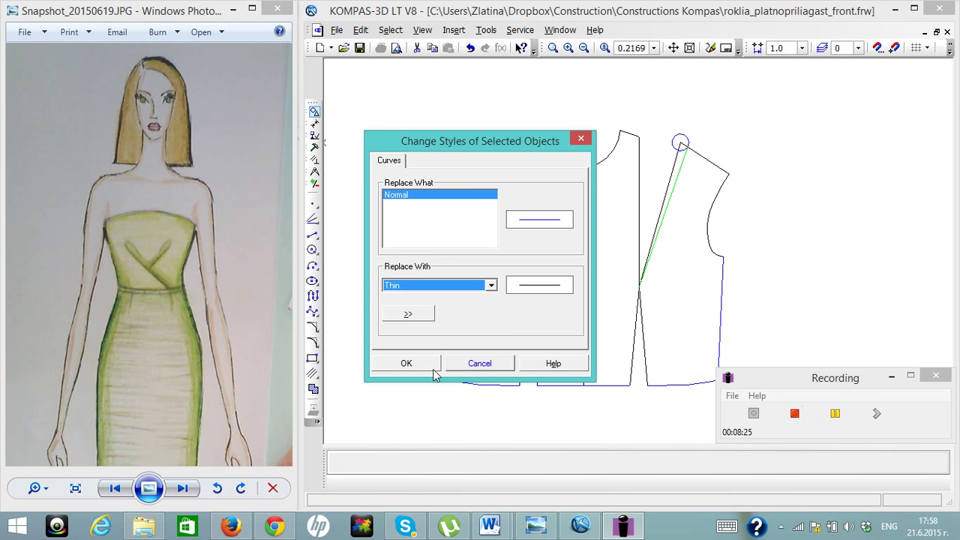
click(426, 366)
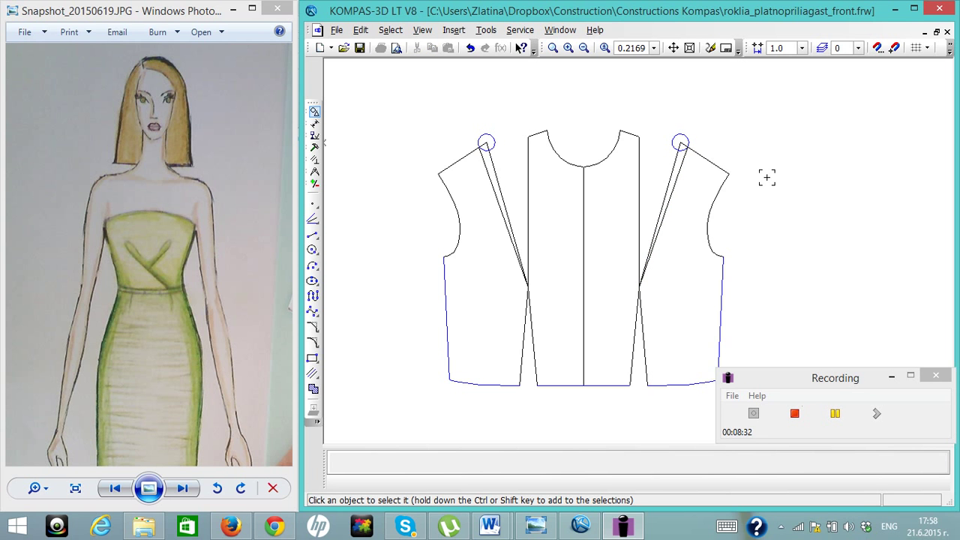
Zoom out once, then zoom in three times to enlarge the bodice darts.
right_click(487, 133)
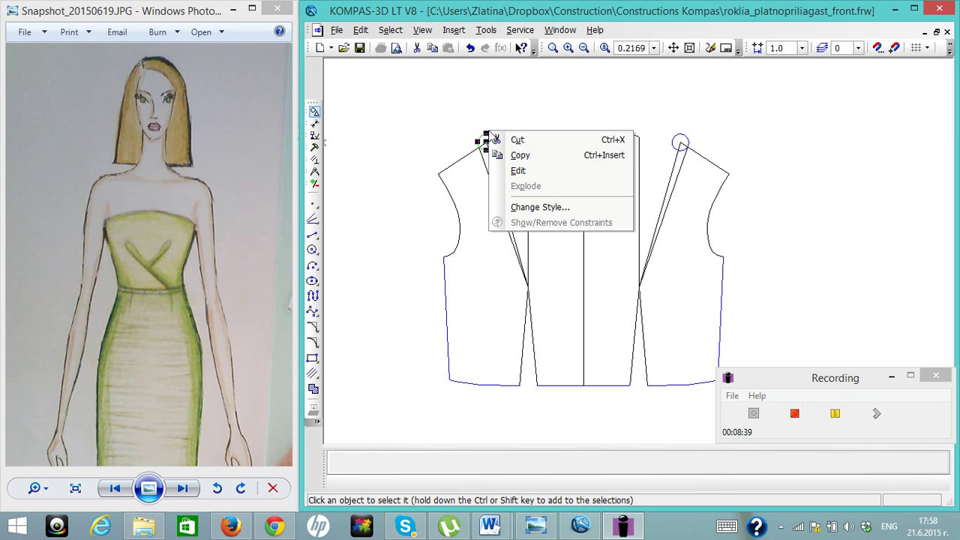
click(484, 141)
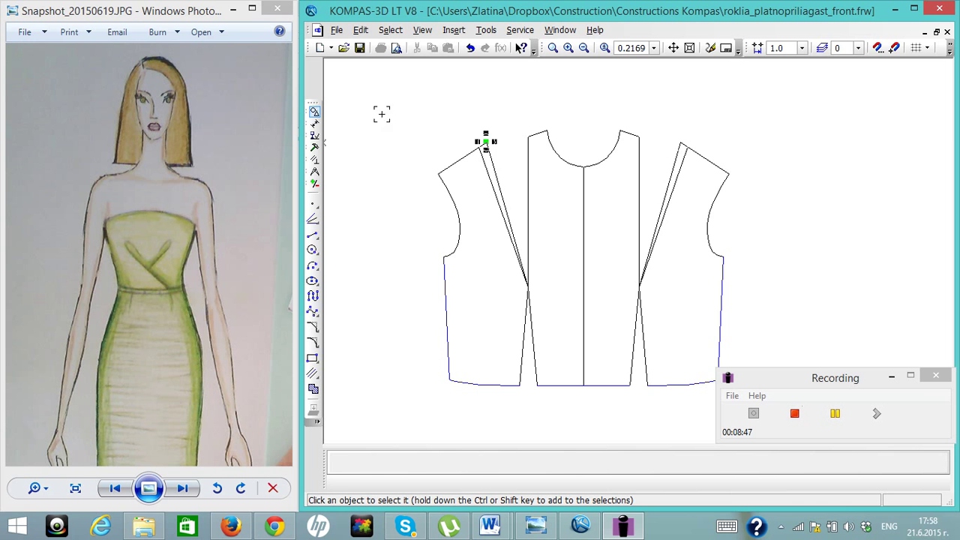
right_click(588, 51)
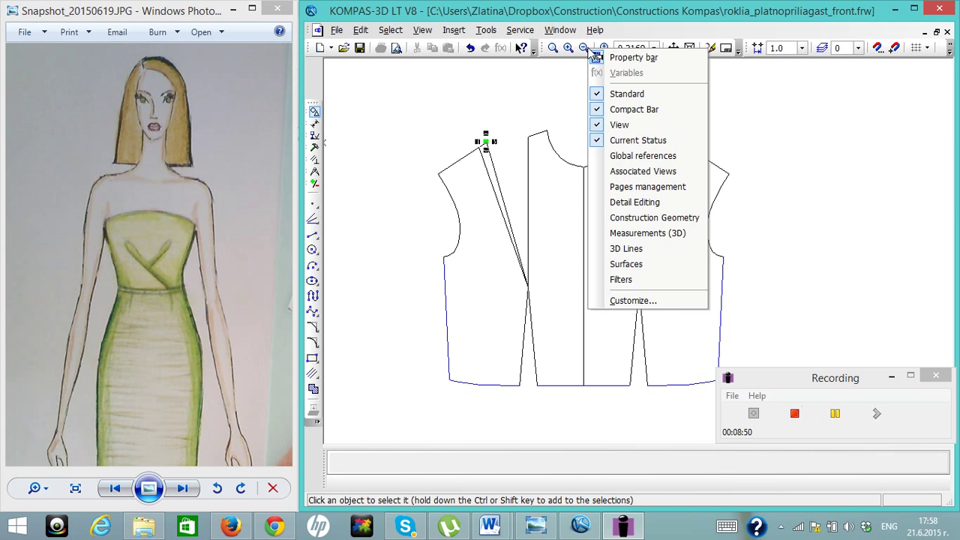
click(584, 48)
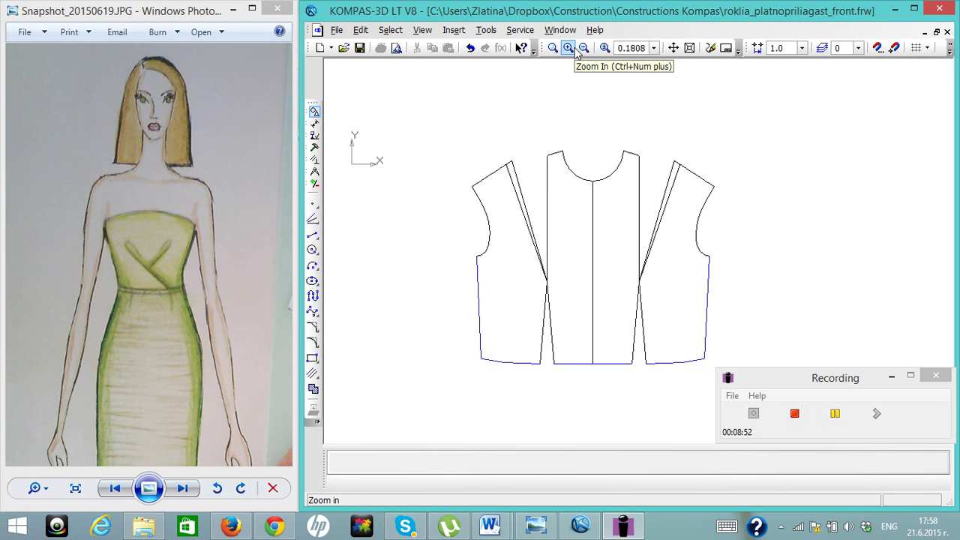
click(570, 48)
click(569, 48)
click(569, 48)
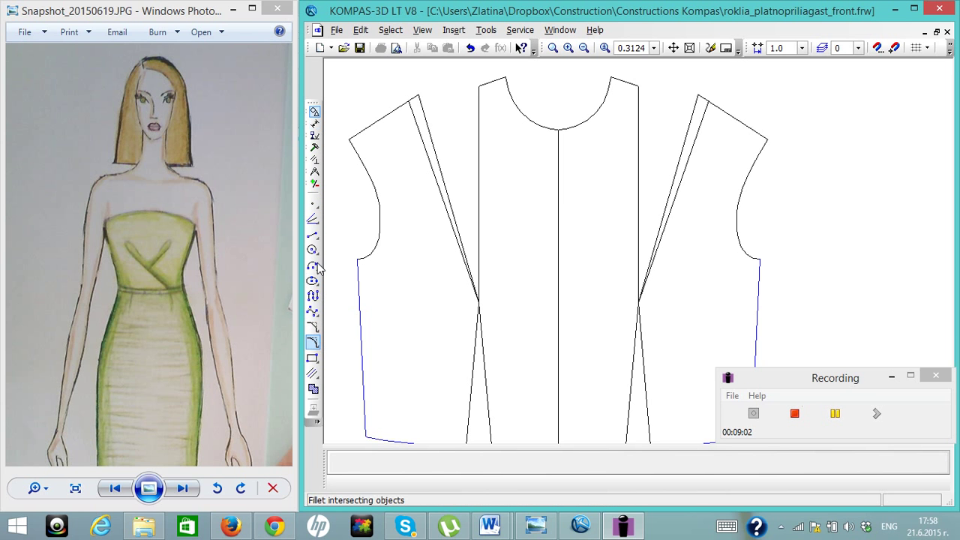
Trim the inner dart lines and shoulder overhangs on both side panels.
click(315, 148)
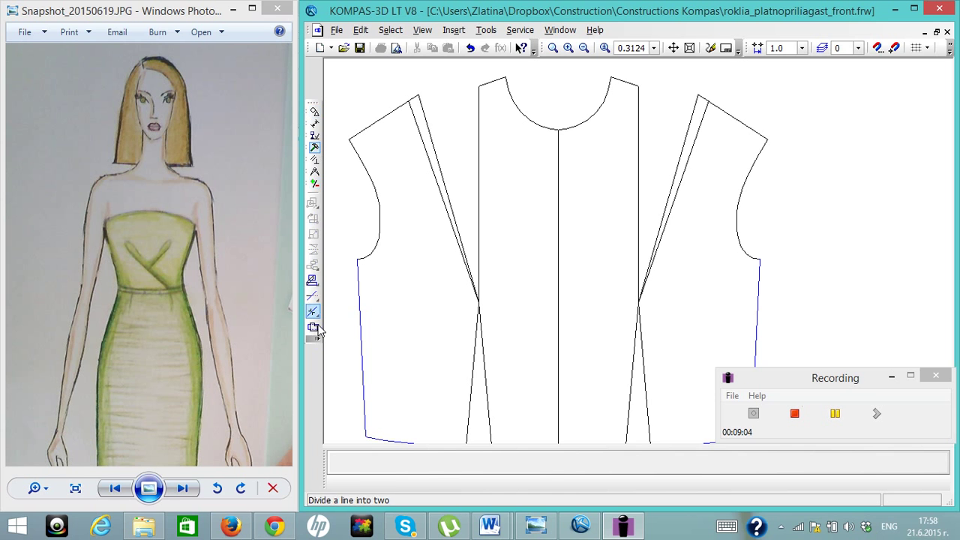
click(313, 299)
click(437, 135)
click(414, 98)
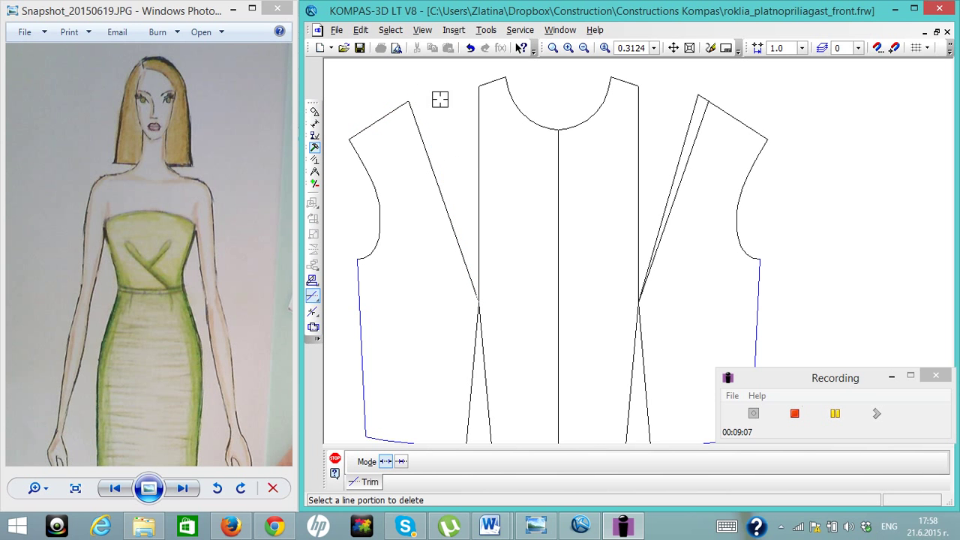
click(687, 119)
click(694, 98)
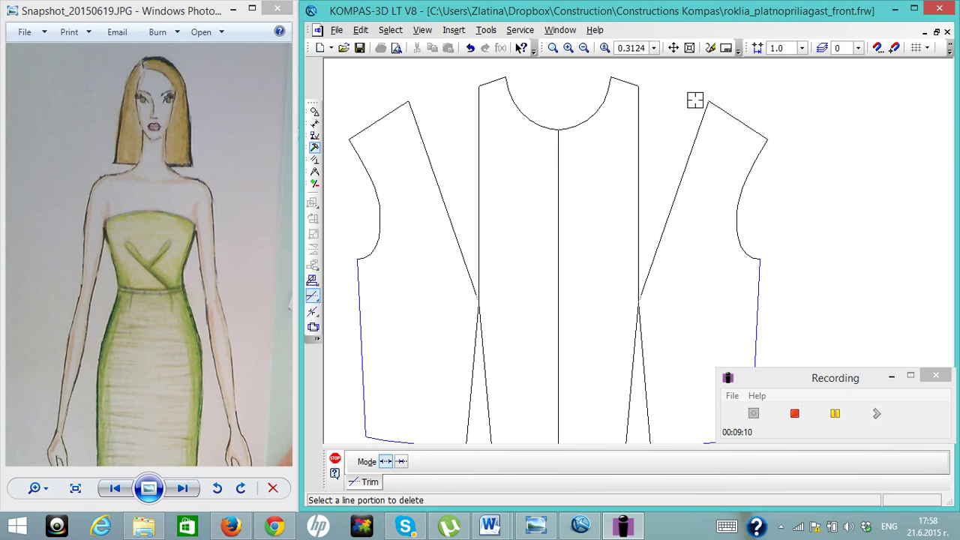
click(584, 49)
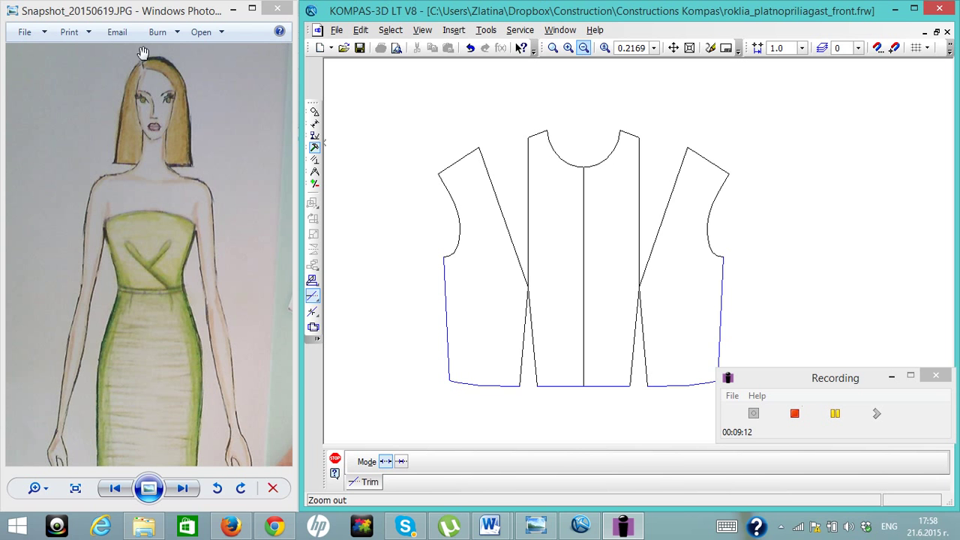
Draw one line from the left dart tip to the hem and another from the right dart tip to the centre line.
click(314, 112)
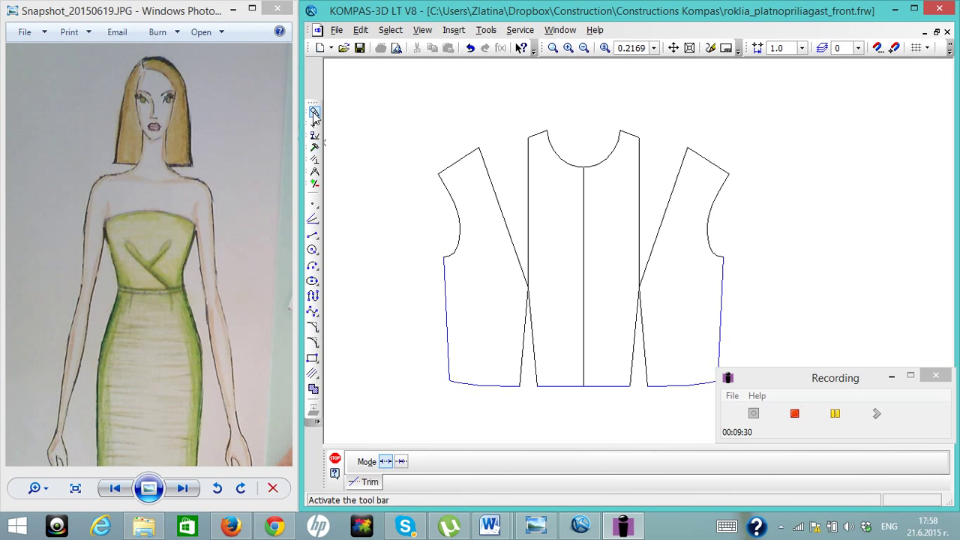
click(313, 234)
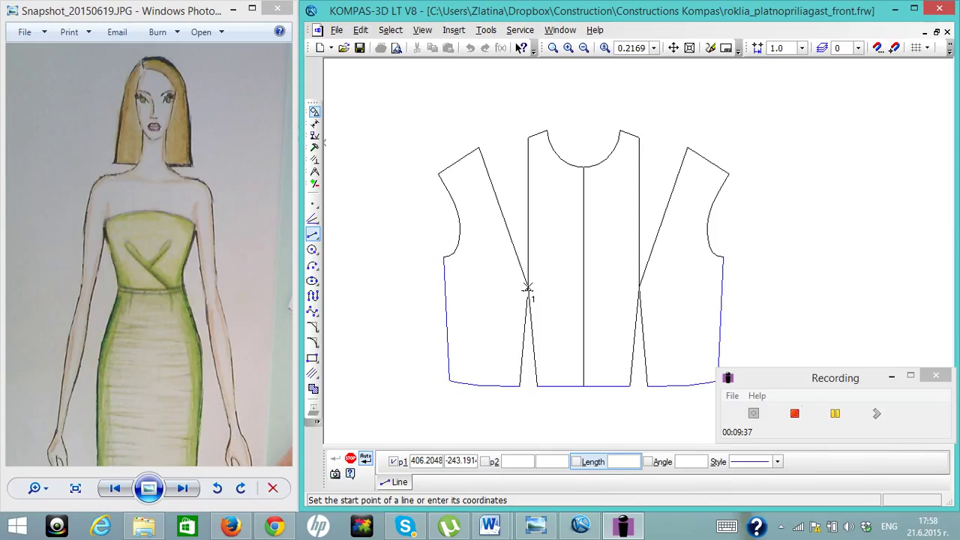
click(528, 289)
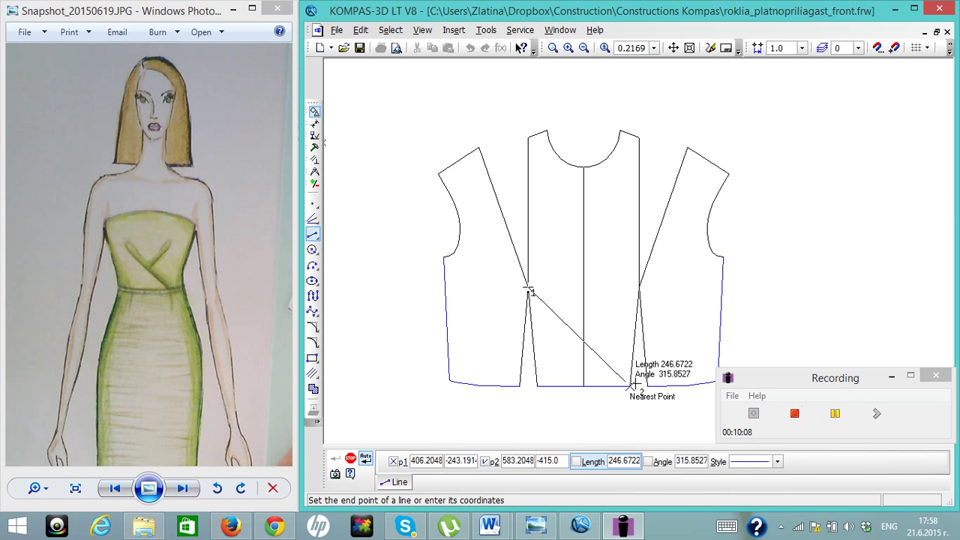
click(631, 384)
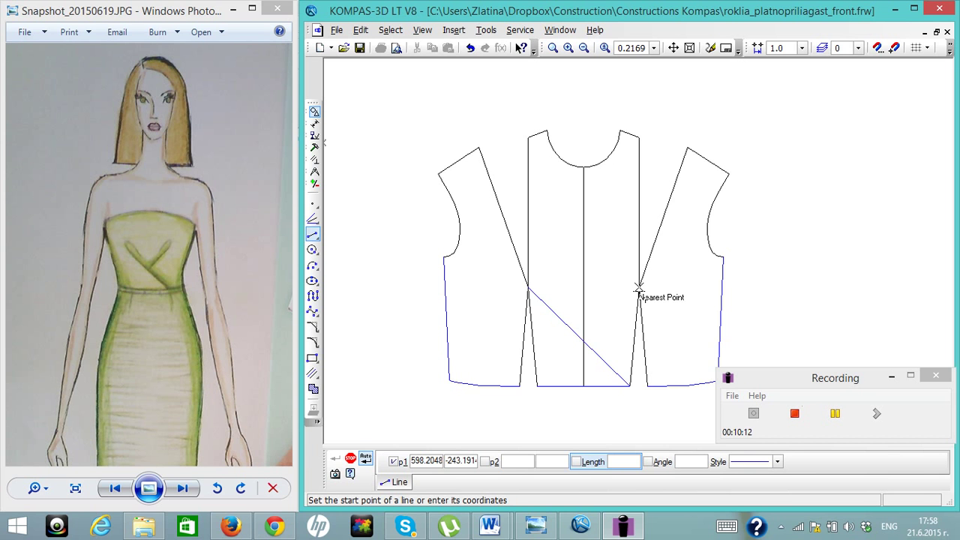
click(638, 289)
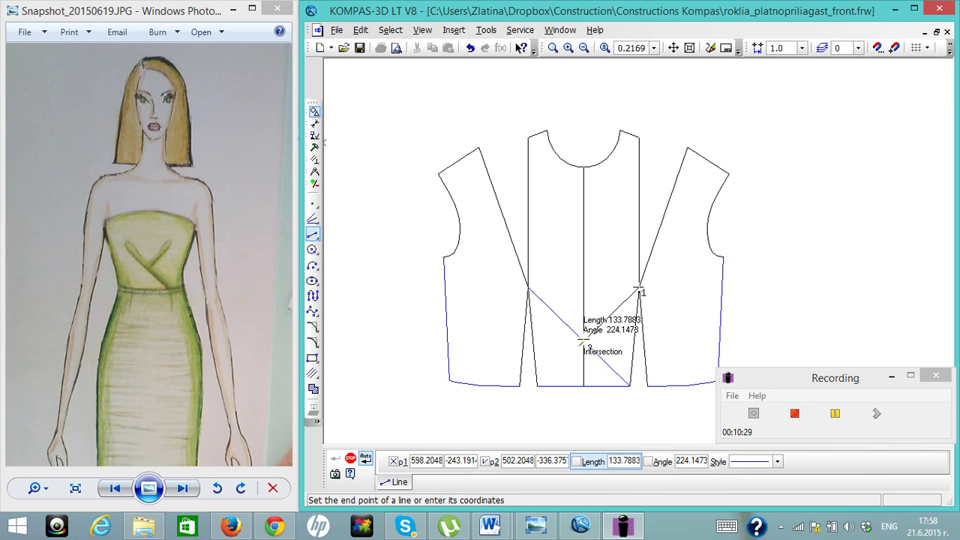
click(583, 342)
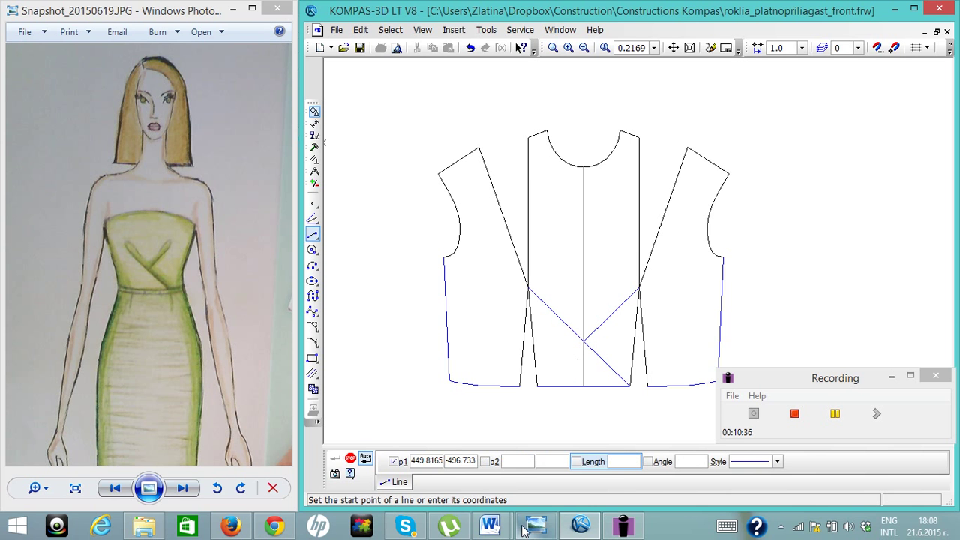
Drag the centre front line's bottom endpoint up to the drape-line crossing.
key(Escape)
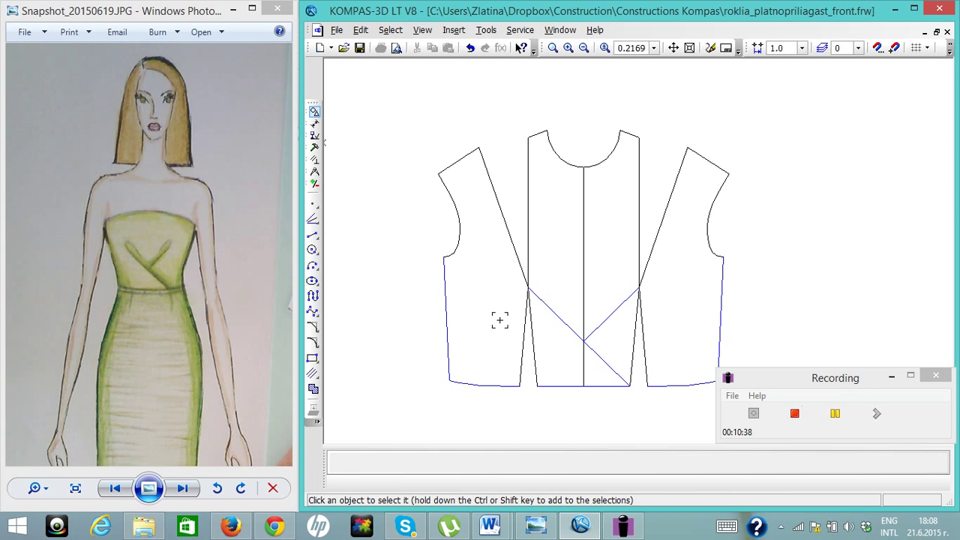
click(313, 204)
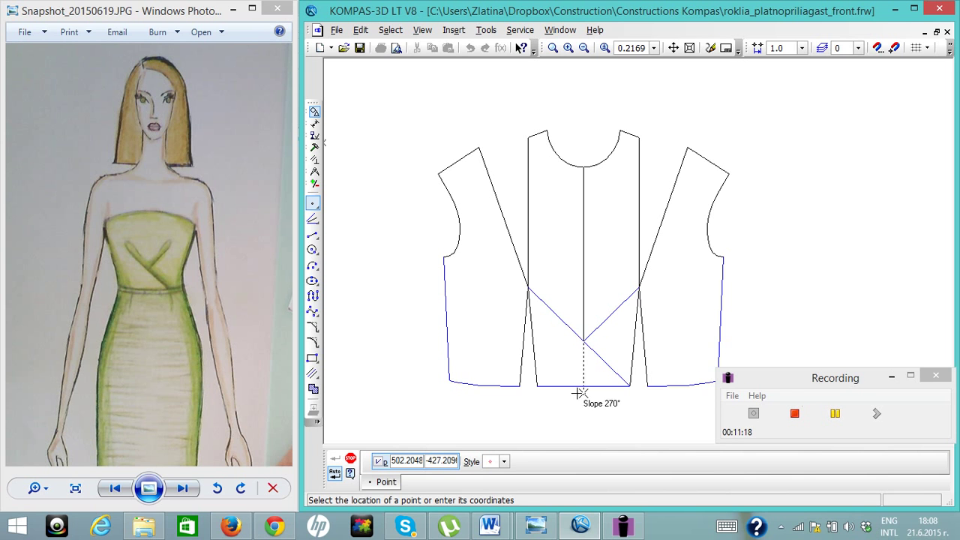
key(Escape)
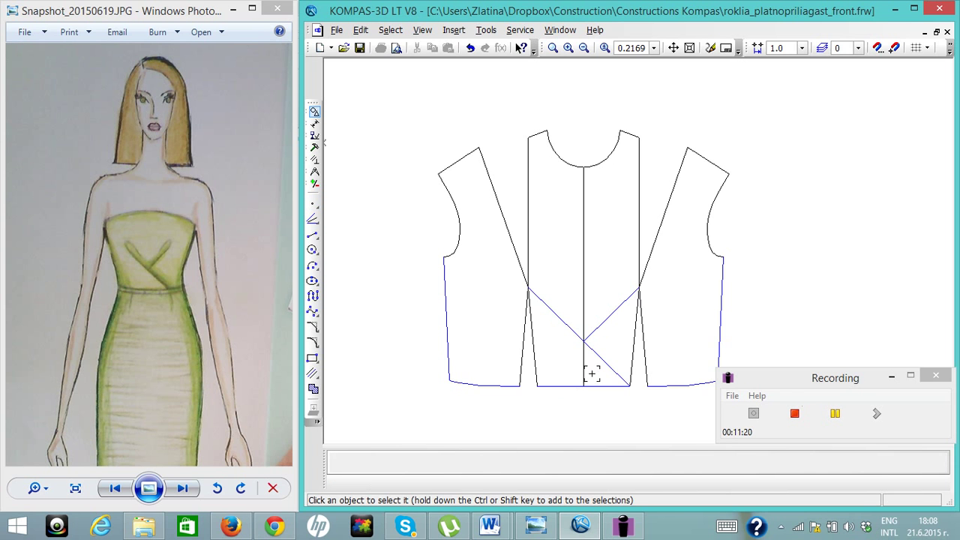
click(584, 372)
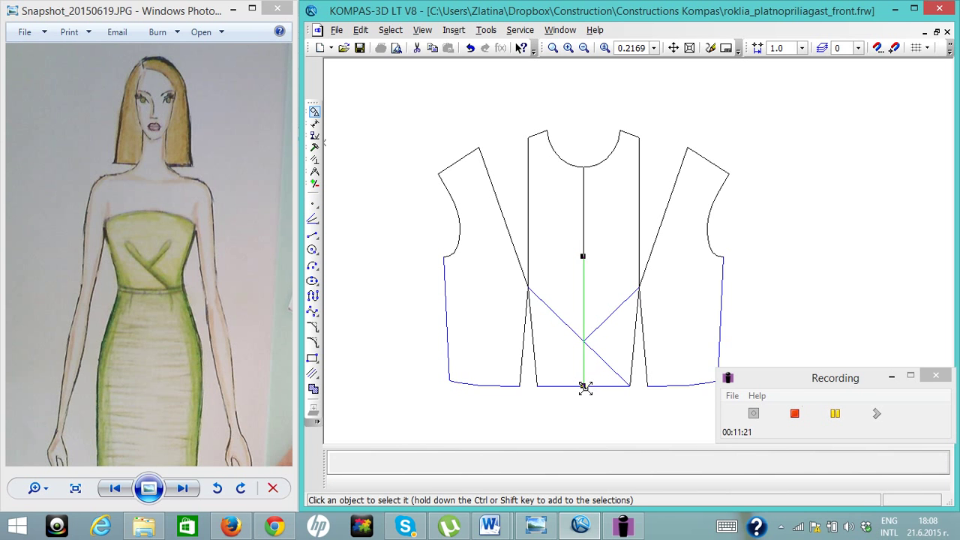
drag(584, 386, 584, 342)
click(577, 418)
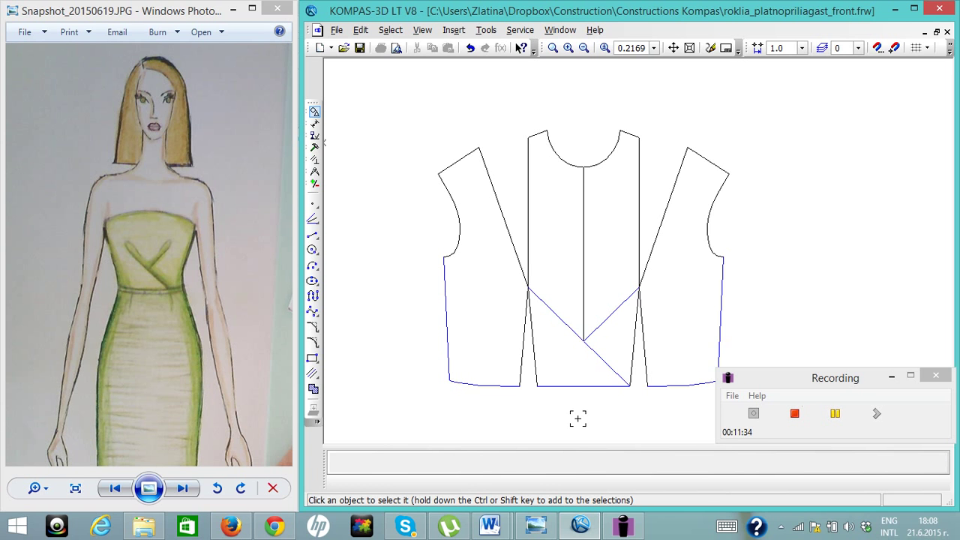
Select the left panel's armhole, shoulder, slanted edge, lower dart edge, side seam and hem.
click(457, 210)
shift+click(454, 161)
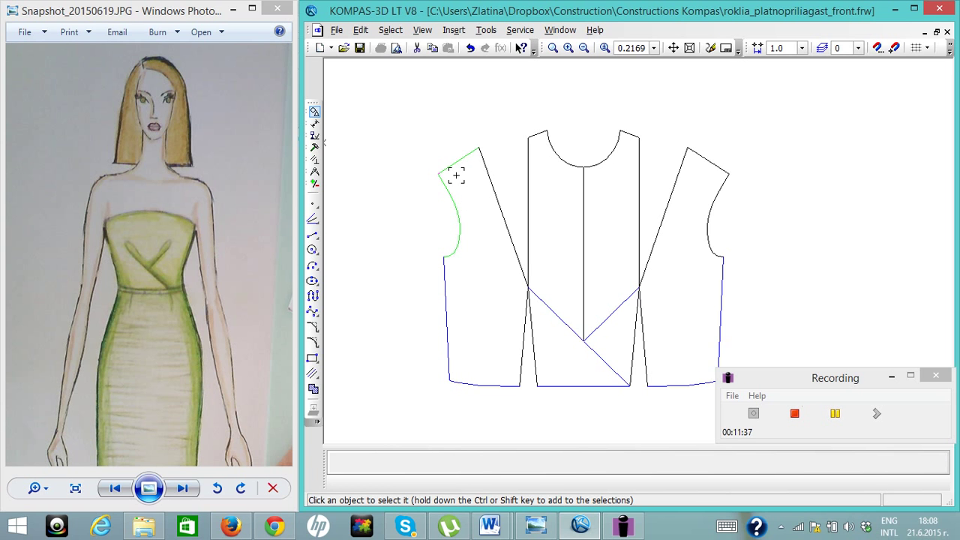
shift+click(495, 208)
shift+click(516, 350)
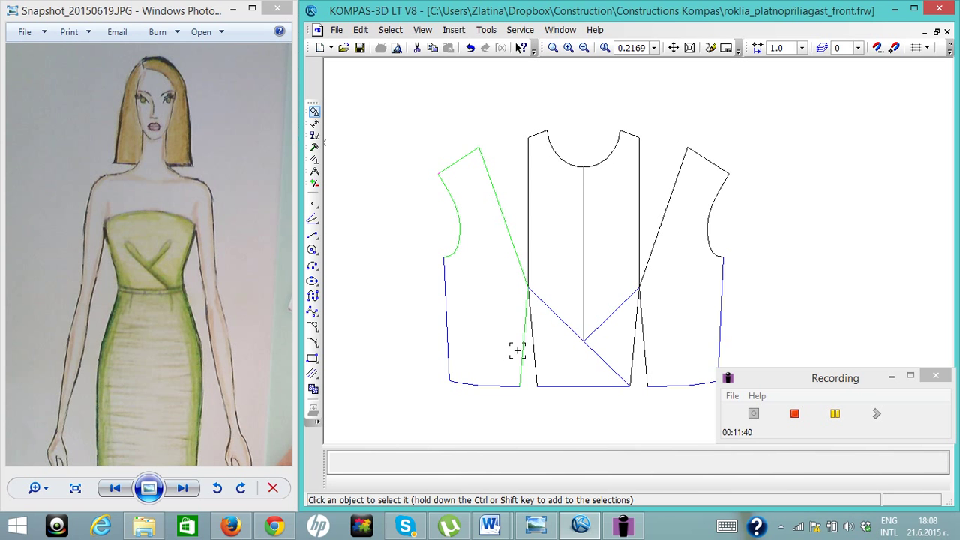
shift+click(443, 324)
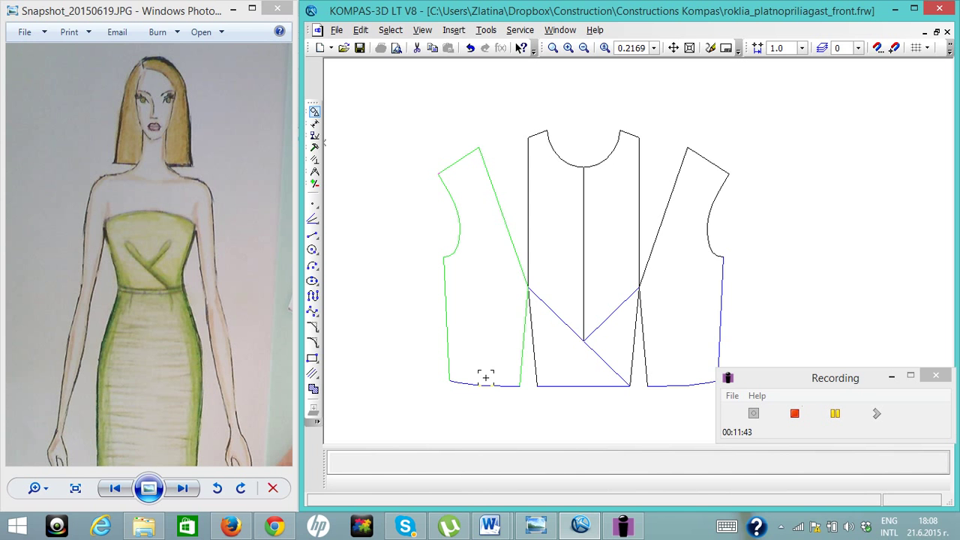
shift+click(483, 383)
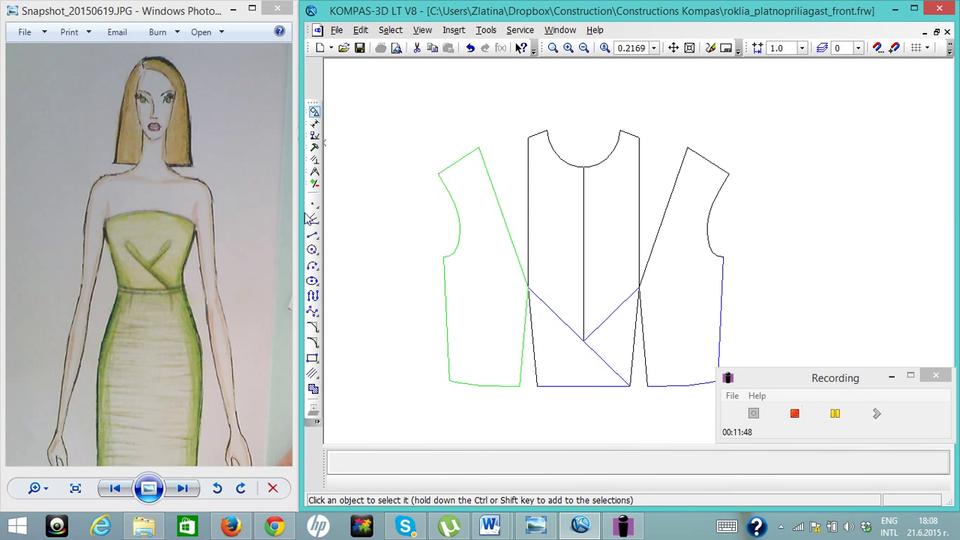
Rotate the selection about the dart point until its top corner meets the centre panel.
click(314, 147)
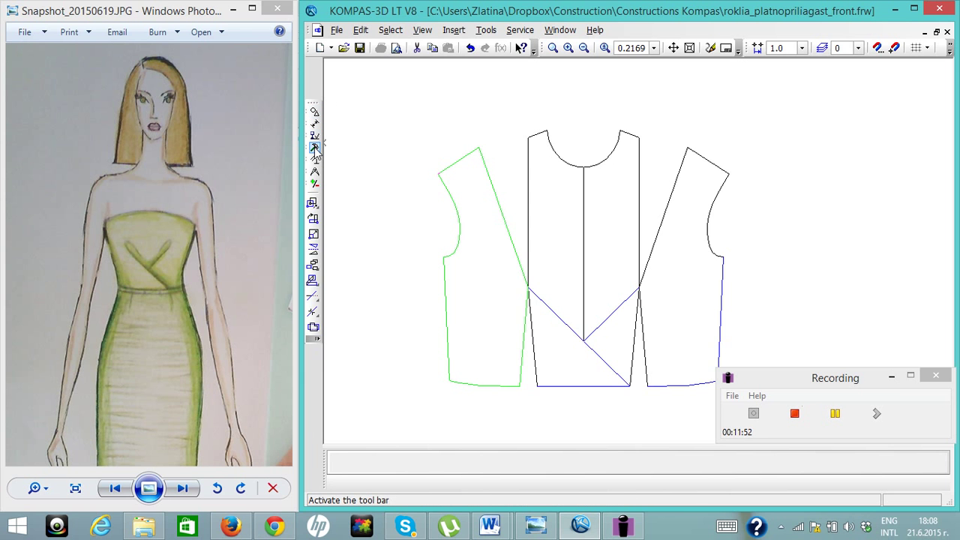
click(313, 219)
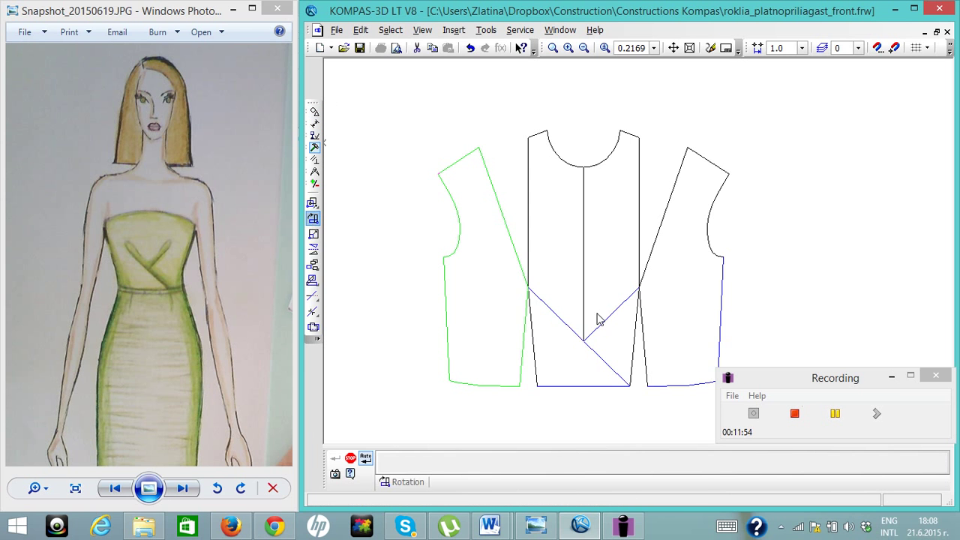
click(529, 285)
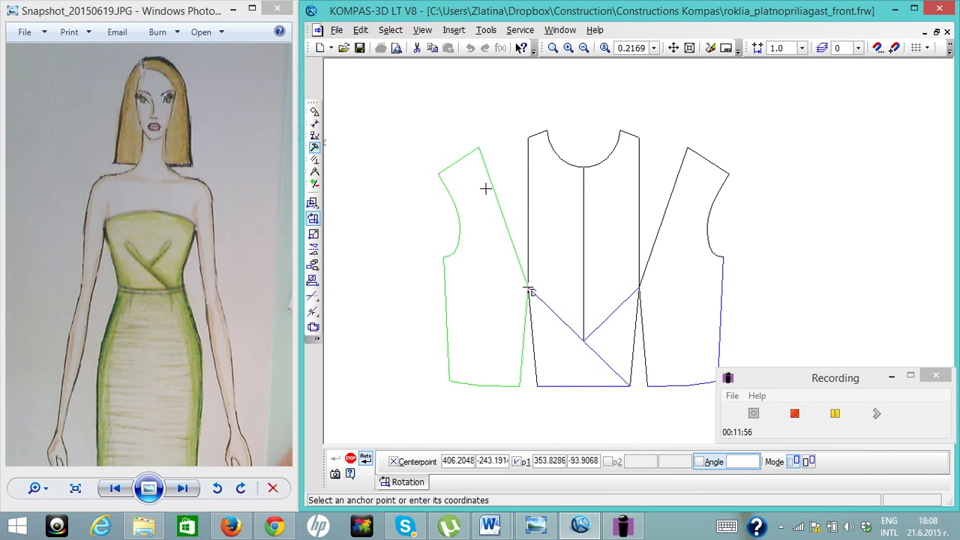
click(479, 147)
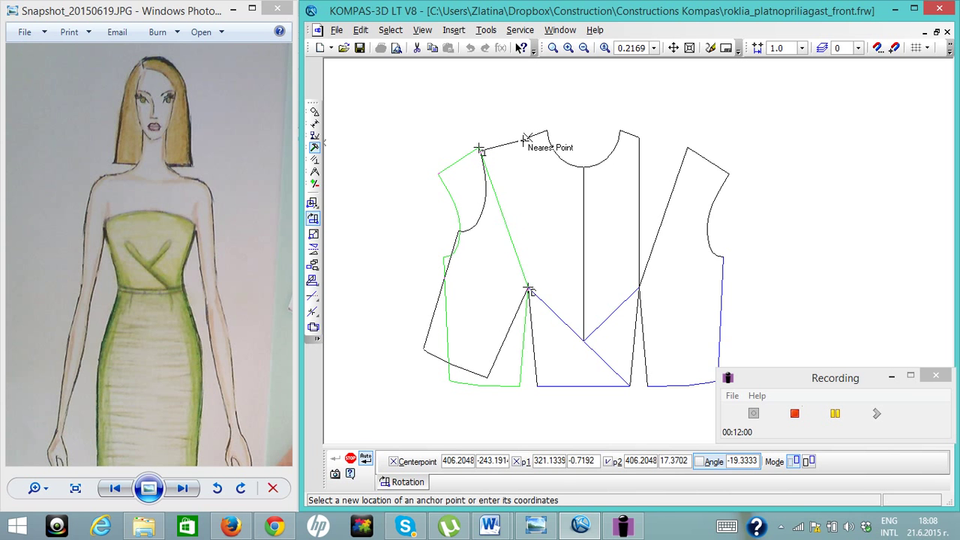
click(524, 139)
key(Escape)
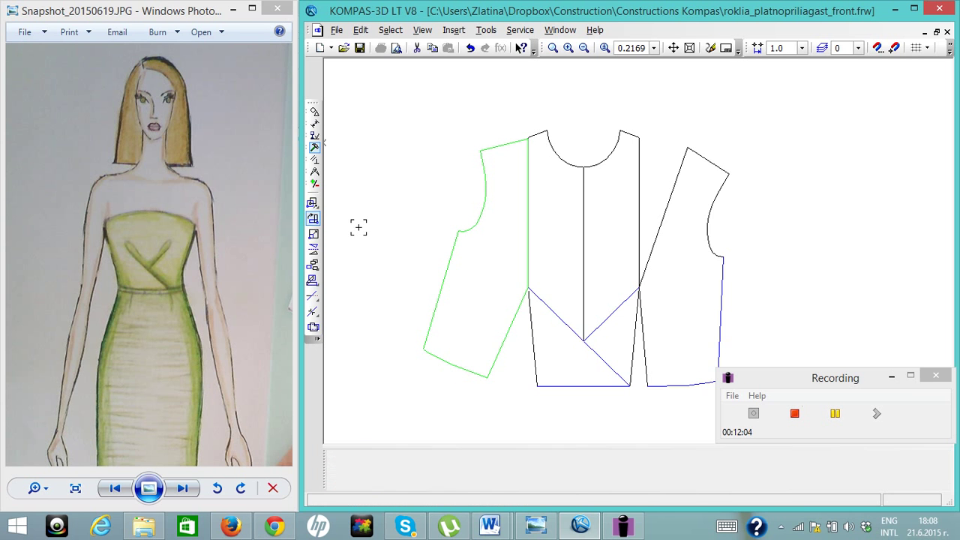
Rotate the three dart-triangle lines about the dart apex until the bottom corner meets the left hem.
key(Escape)
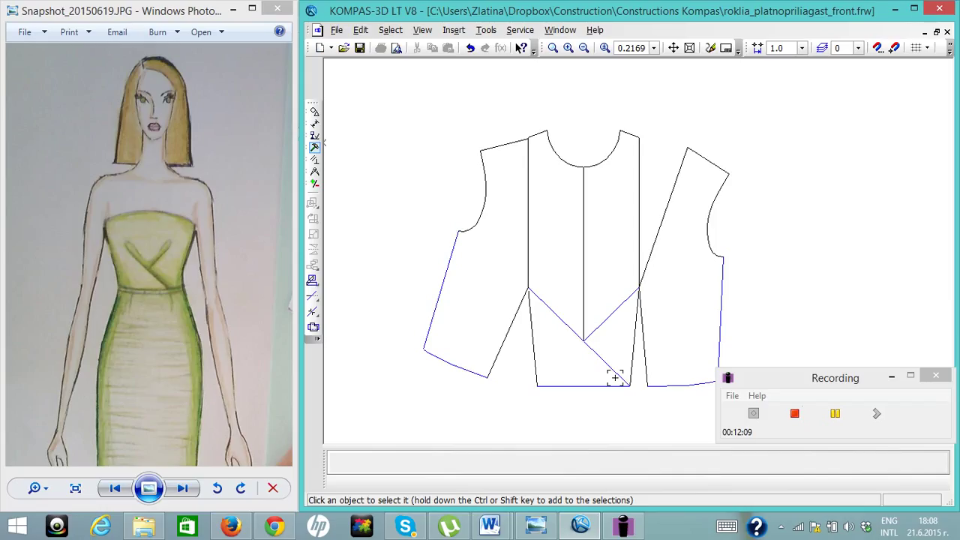
click(533, 335)
shift+click(557, 317)
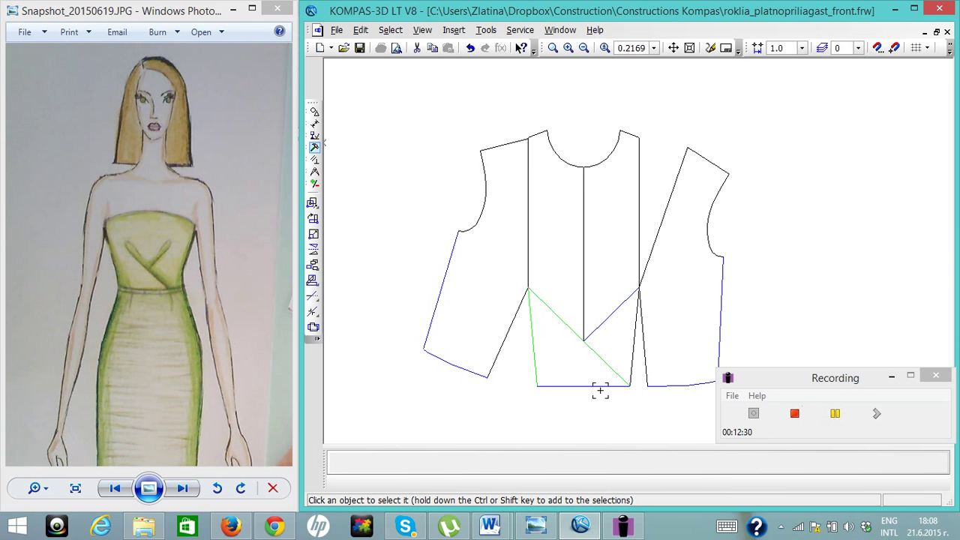
shift+click(600, 387)
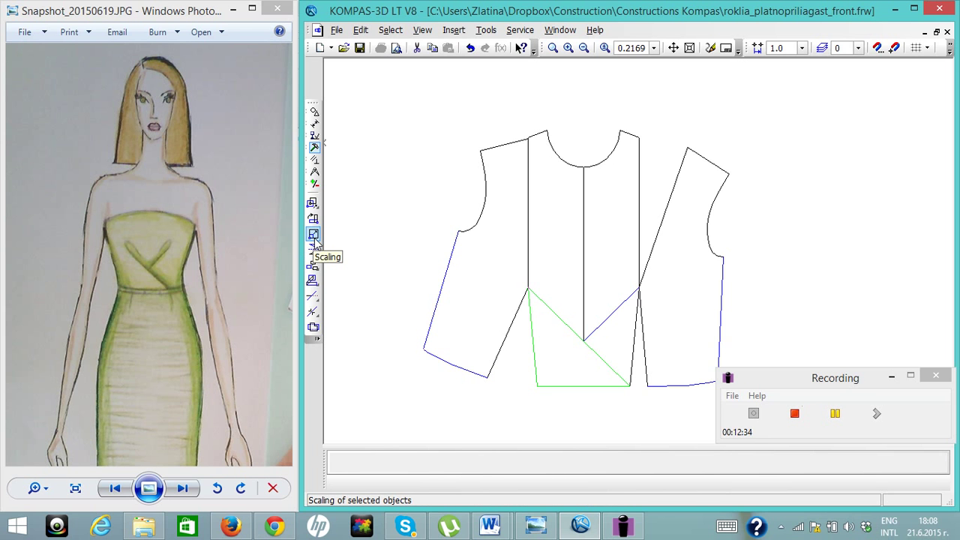
click(313, 218)
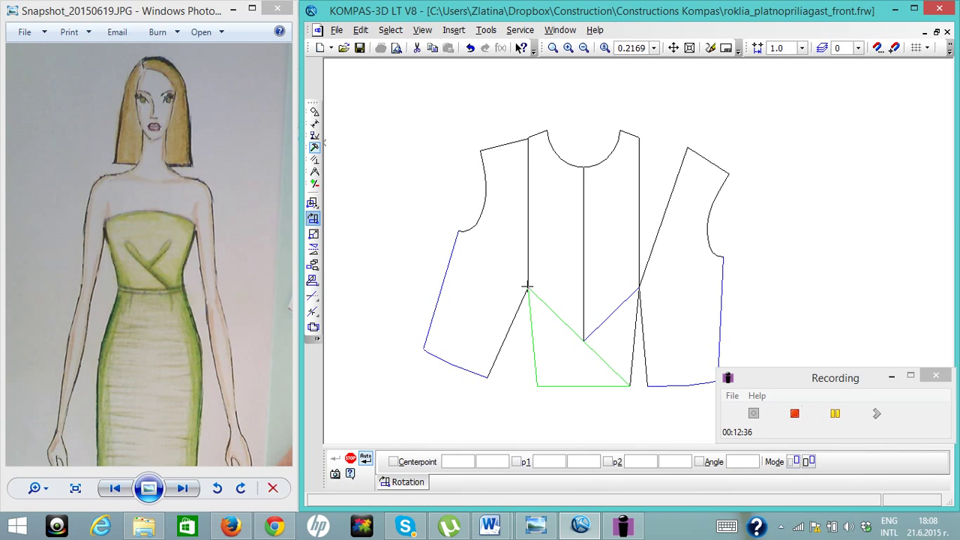
click(528, 289)
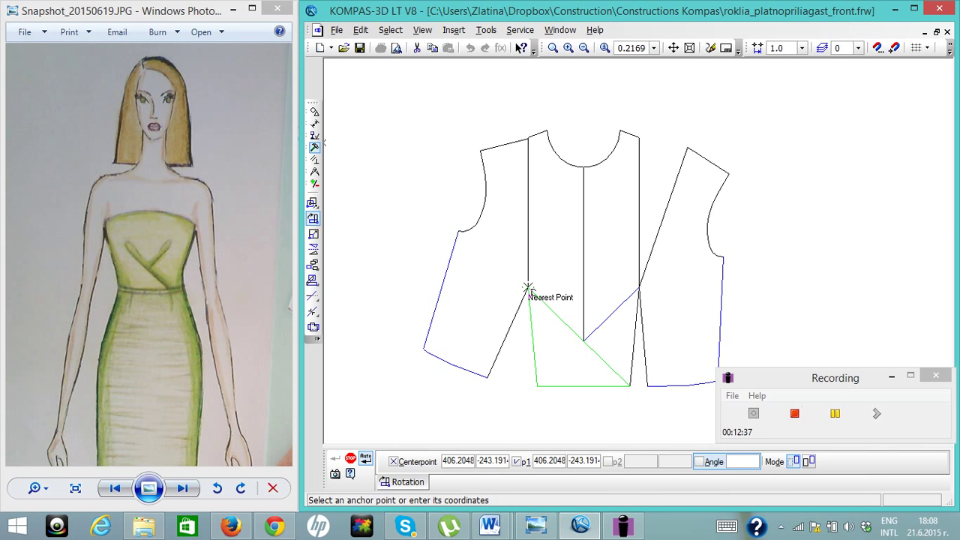
click(536, 386)
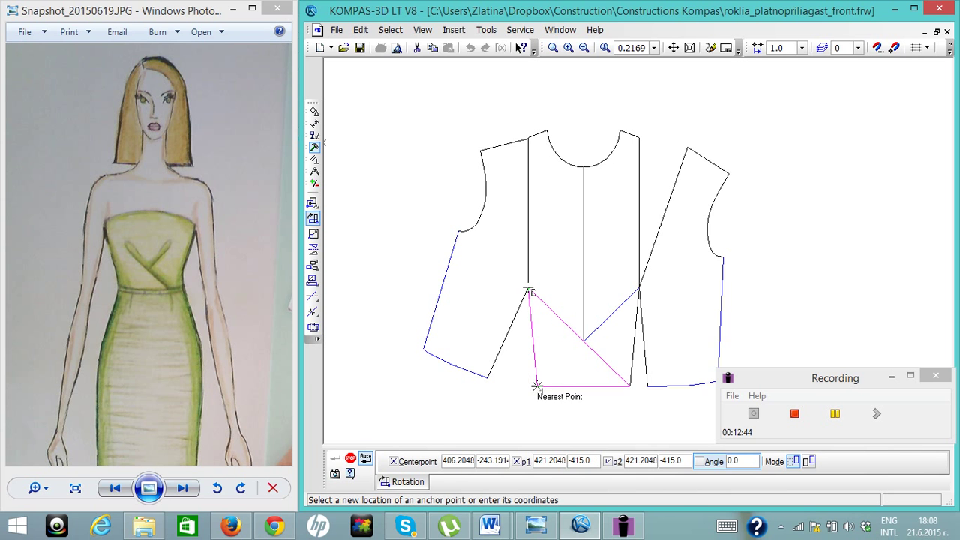
click(493, 376)
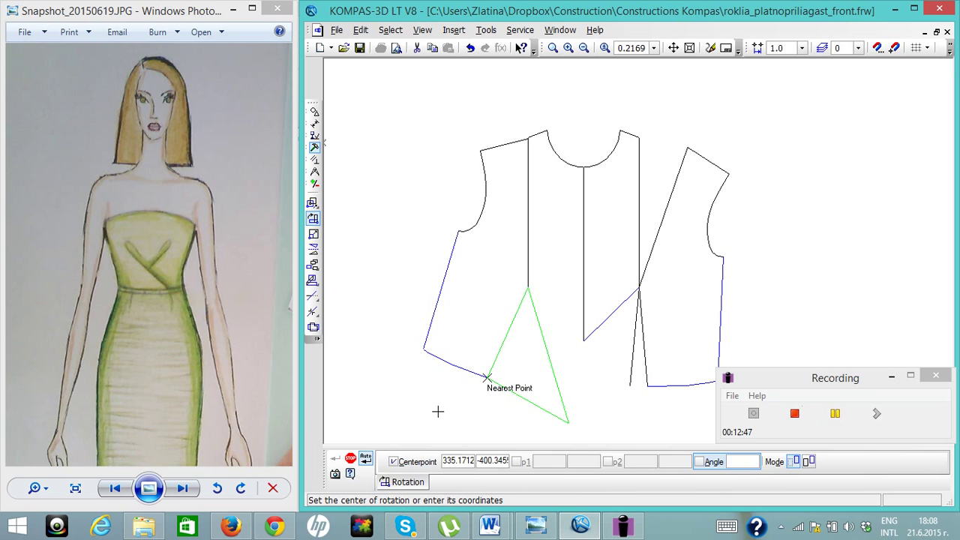
key(Escape)
key(Escape)
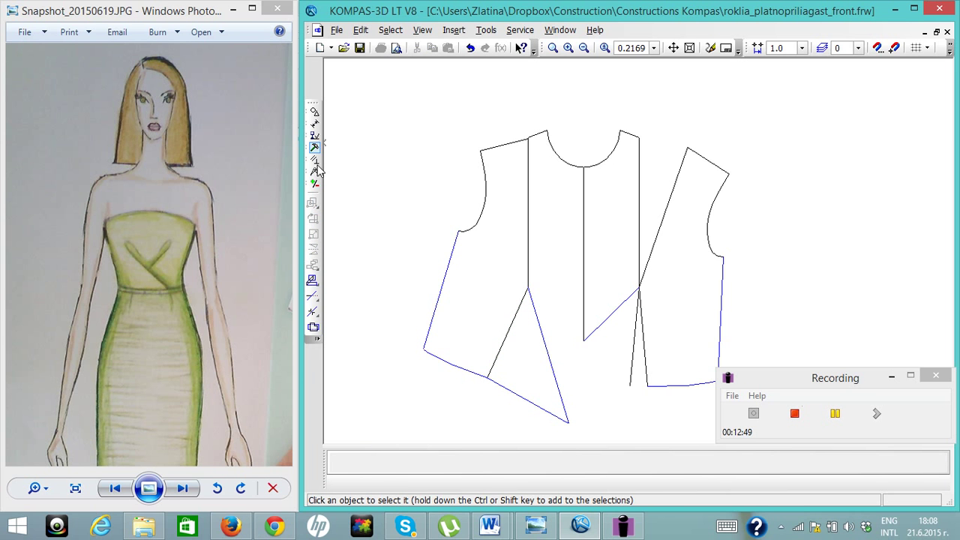
Draw a line from the left dart apex to the hem at the right dart's base.
click(316, 113)
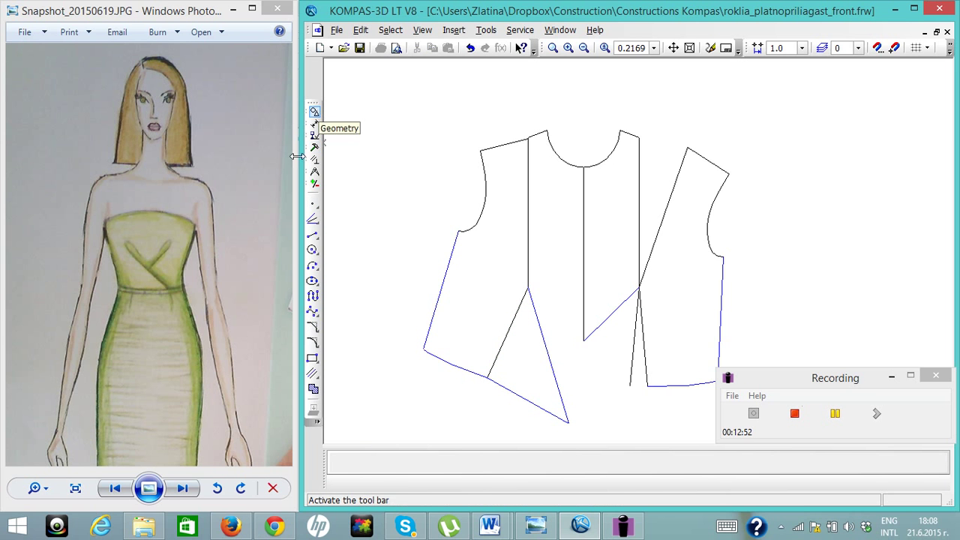
click(316, 236)
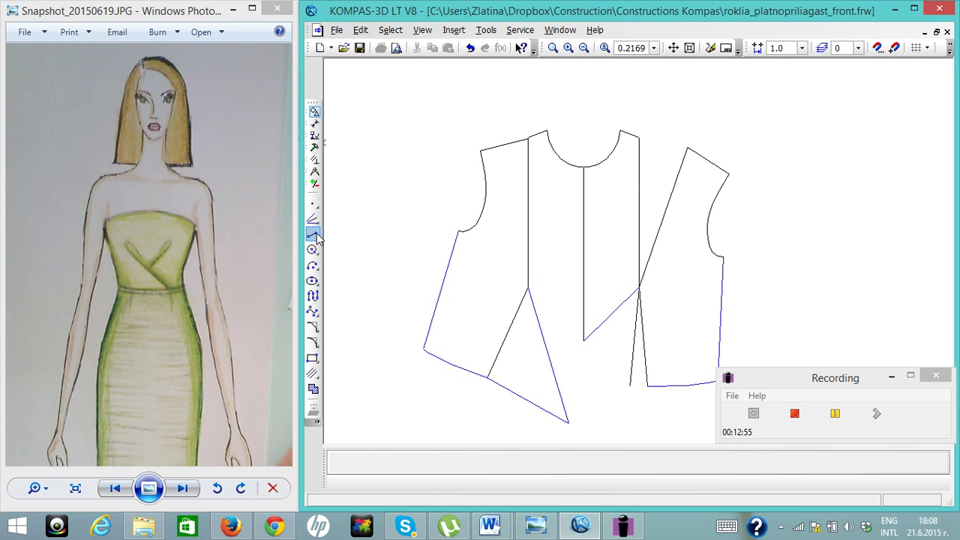
click(528, 289)
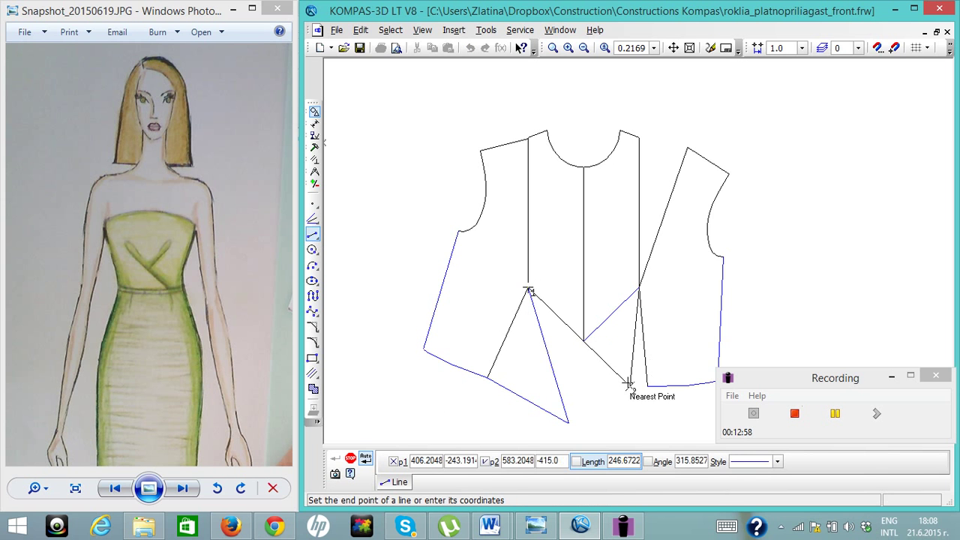
click(630, 386)
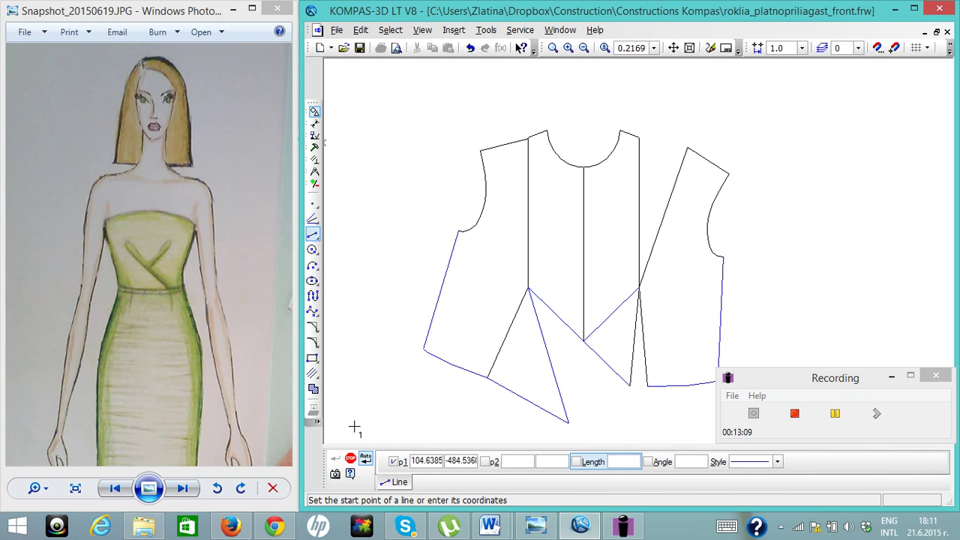
key(Escape)
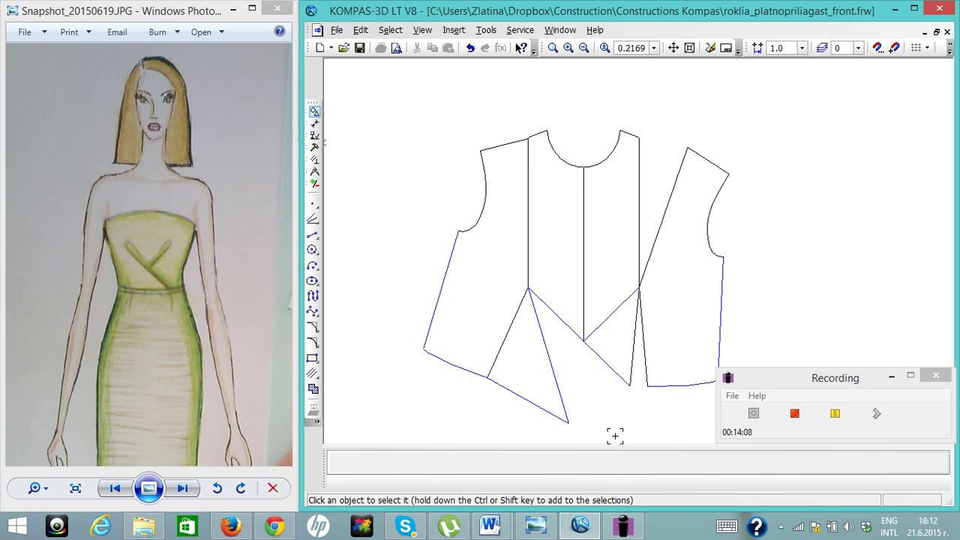
Construct bisectors of the two dart lines at the left dart point and delete the unwanted one.
click(312, 218)
click(547, 365)
click(567, 318)
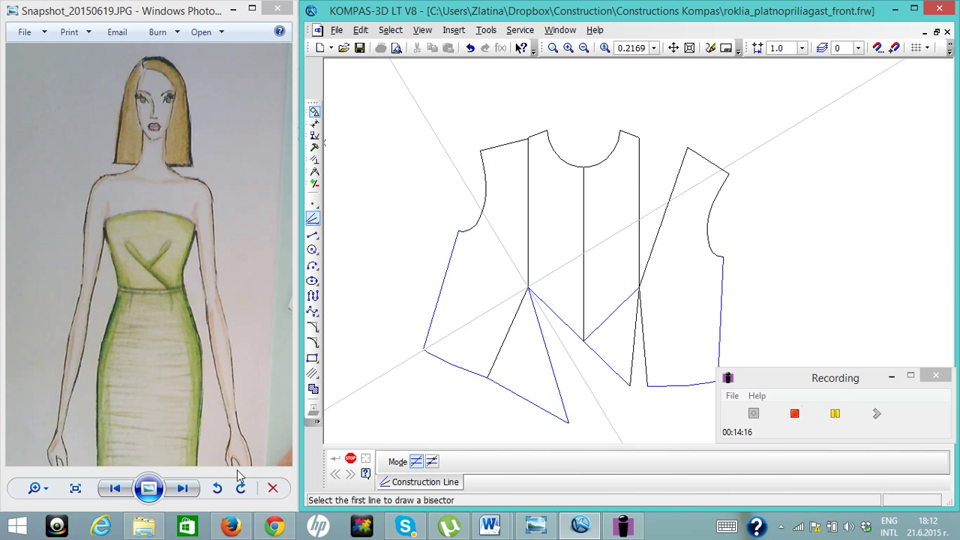
key(Escape)
click(361, 385)
key(Delete)
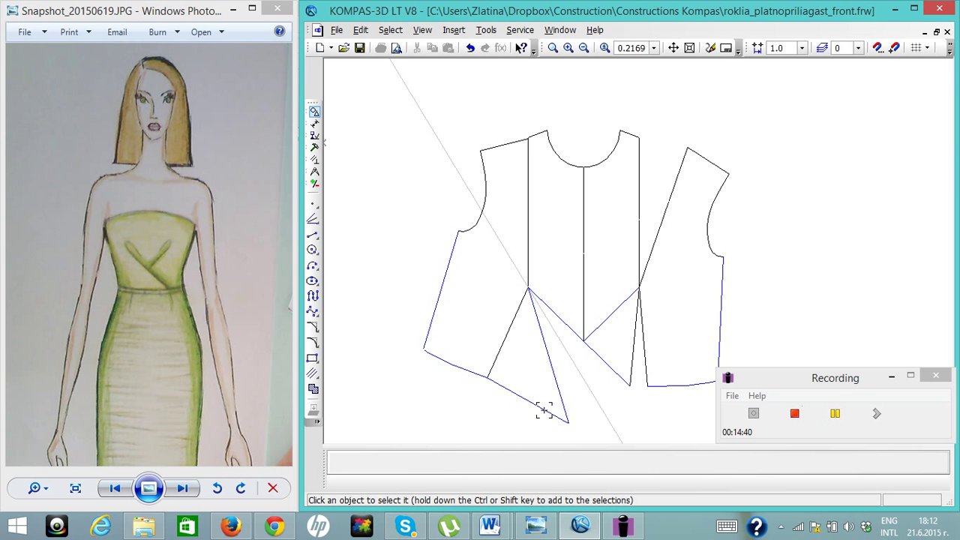
Mirror the dart triangle's hem edge across the bisector line, with the axis starting at the triangle's tip.
click(544, 409)
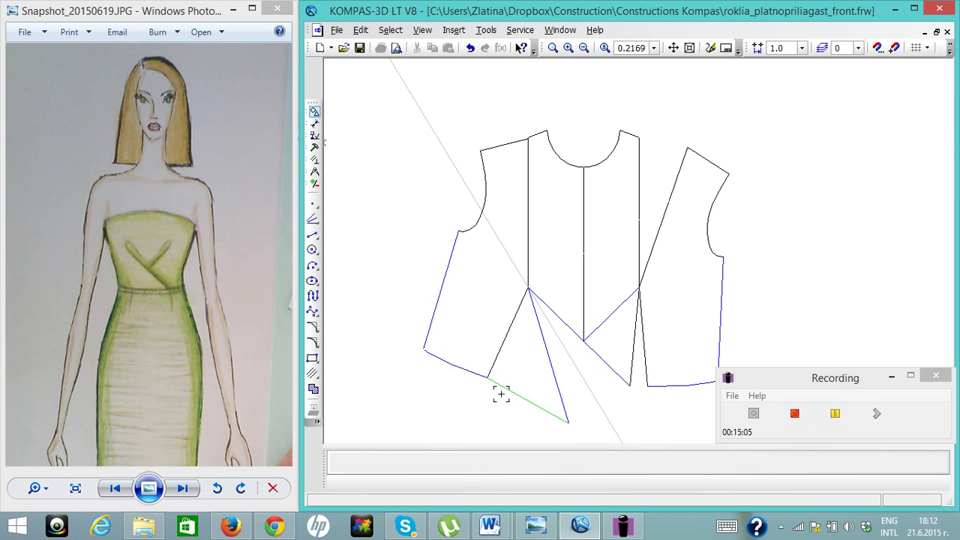
click(315, 147)
click(313, 249)
click(567, 420)
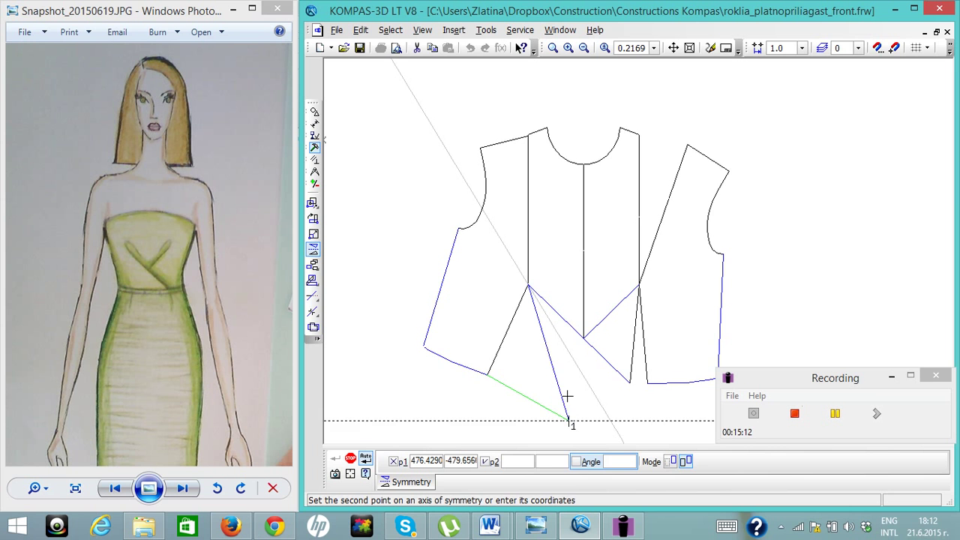
click(548, 365)
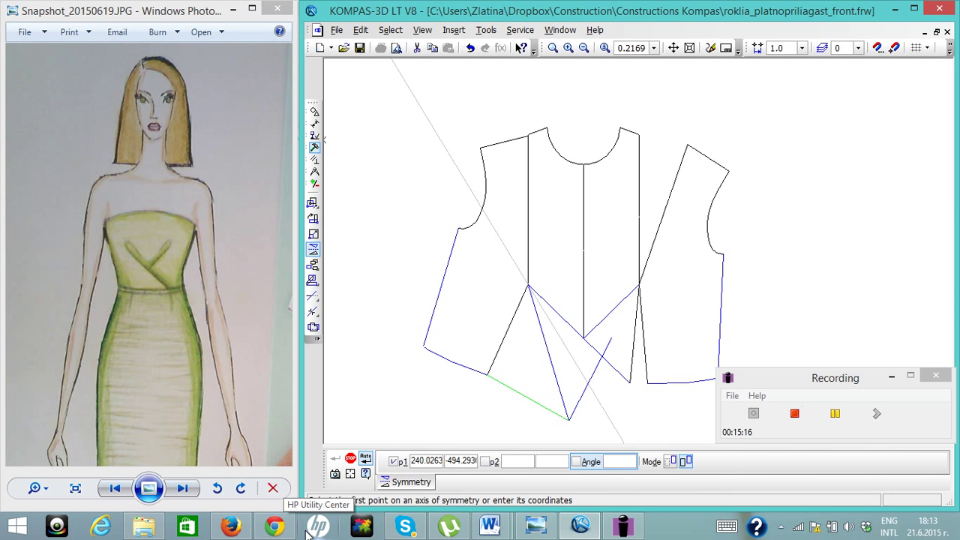
key(Escape)
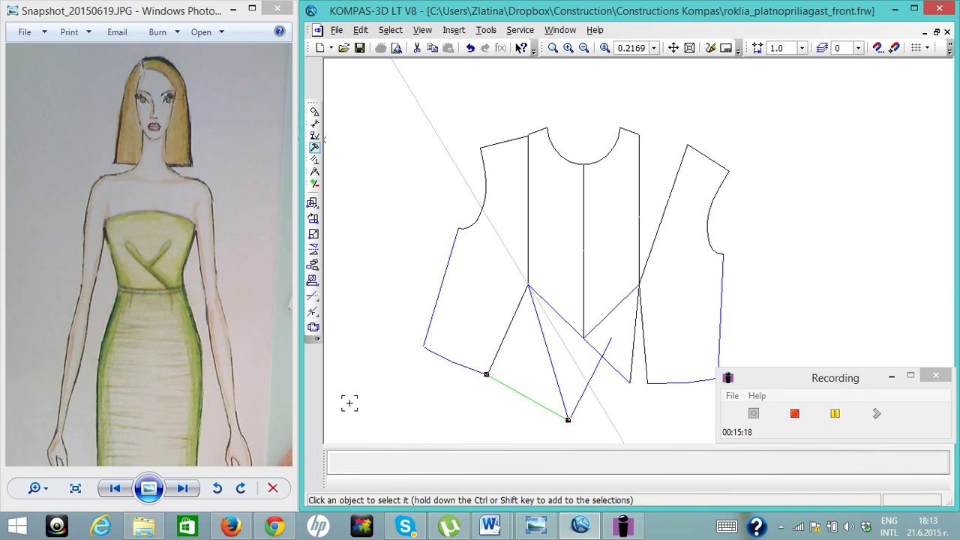
key(Escape)
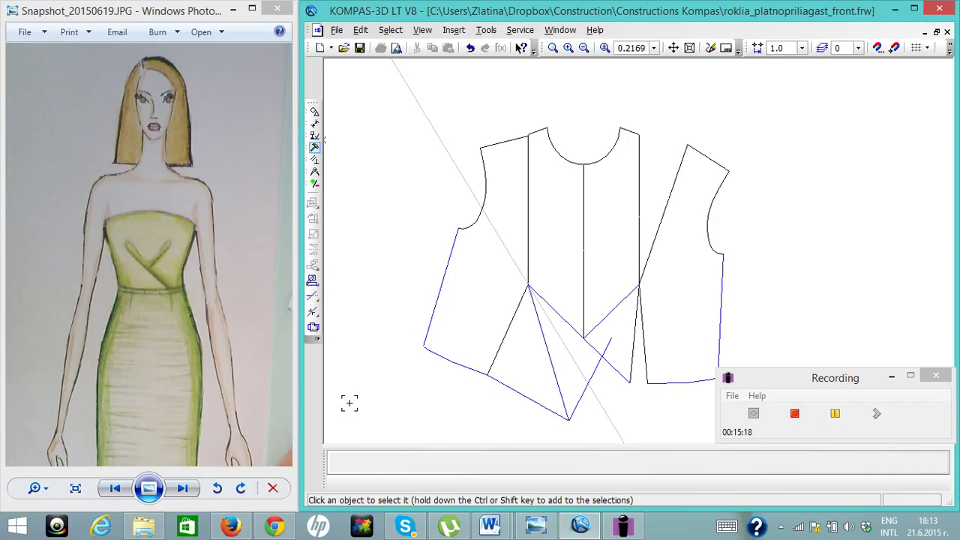
Trim the surplus diagonal portions and the centre line below the crossing, then select the short segment near the tip.
right_click(313, 298)
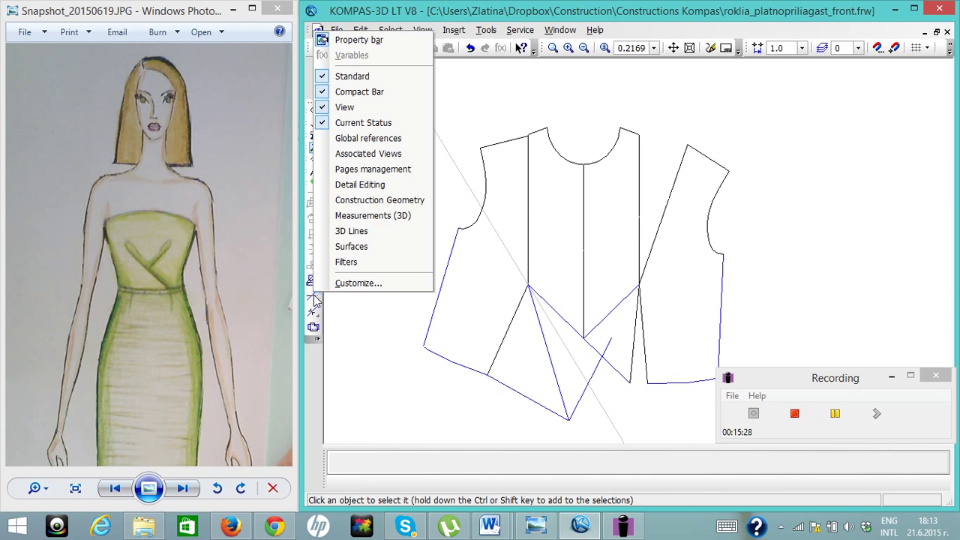
key(Escape)
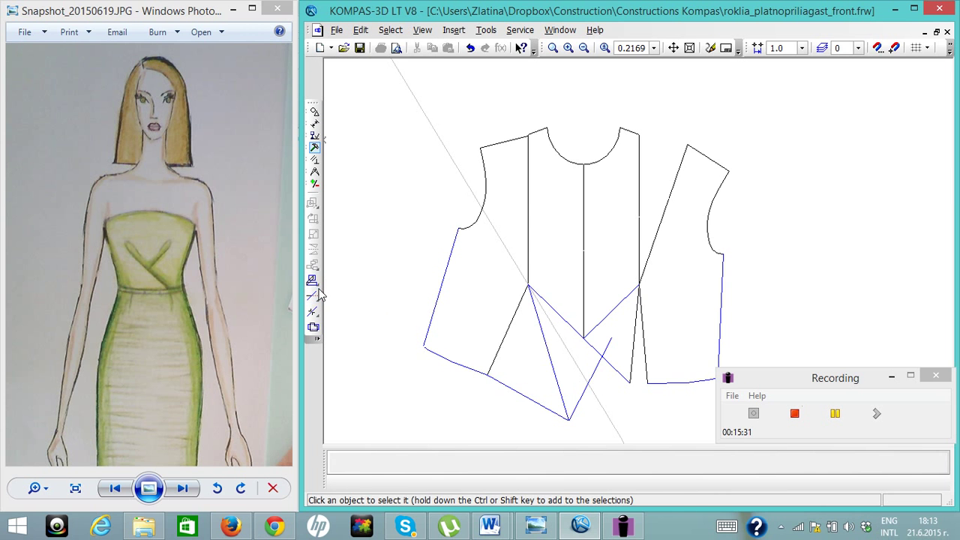
click(314, 295)
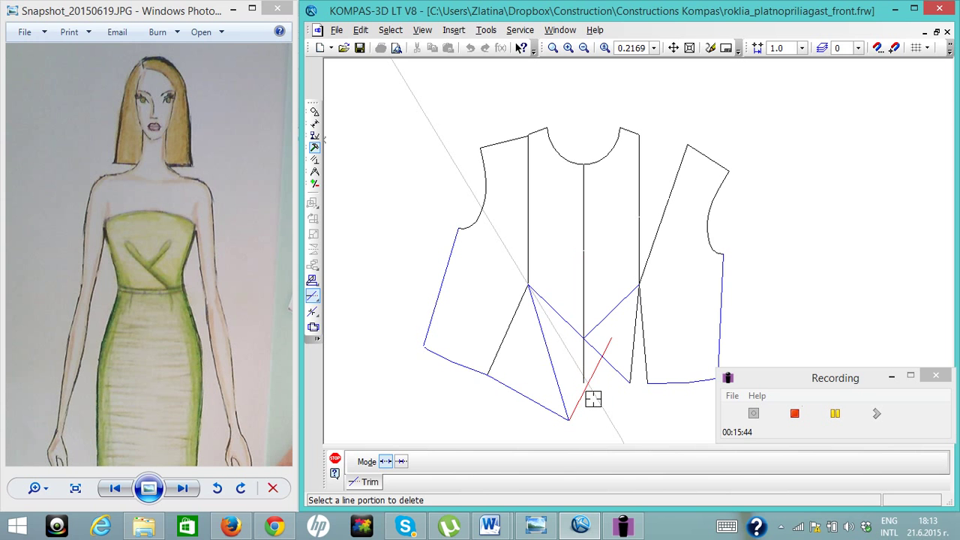
click(593, 379)
click(612, 340)
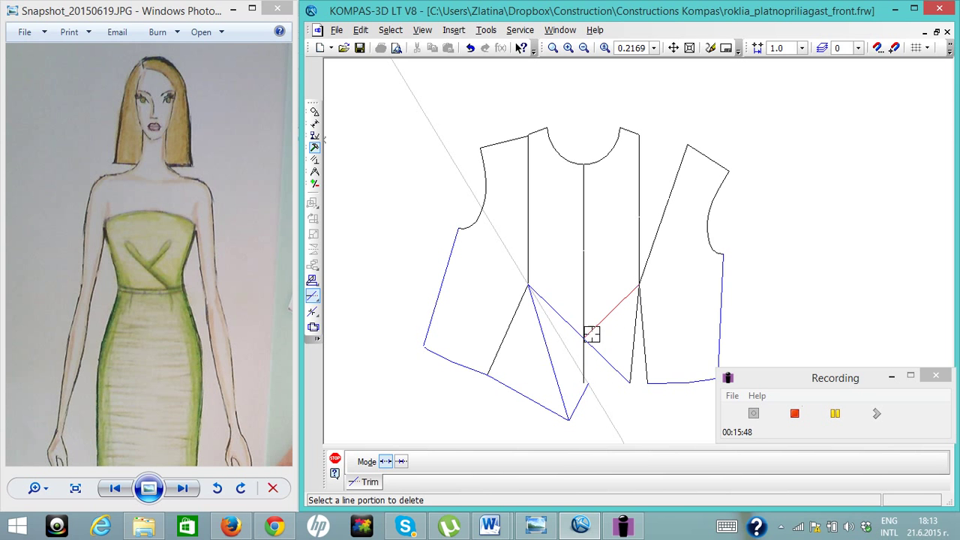
click(582, 353)
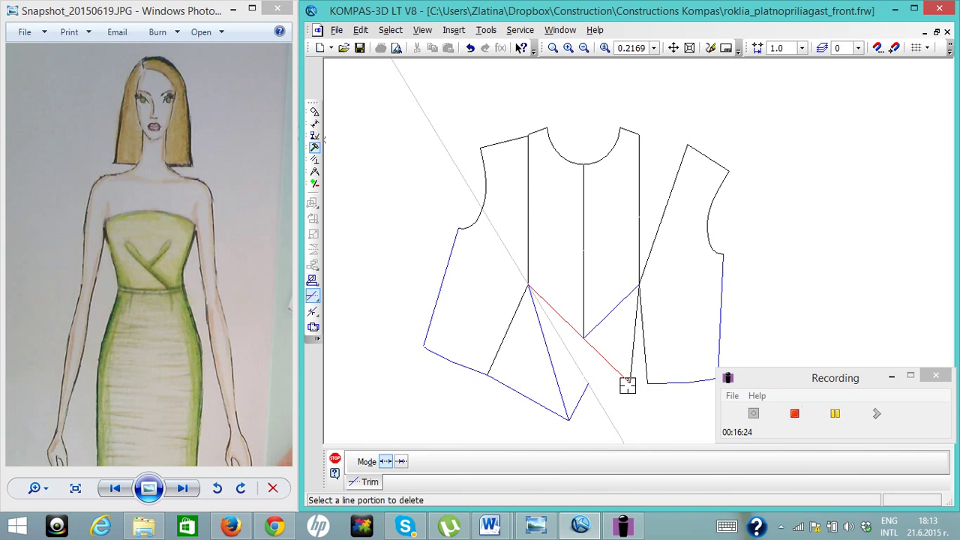
click(627, 384)
key(Escape)
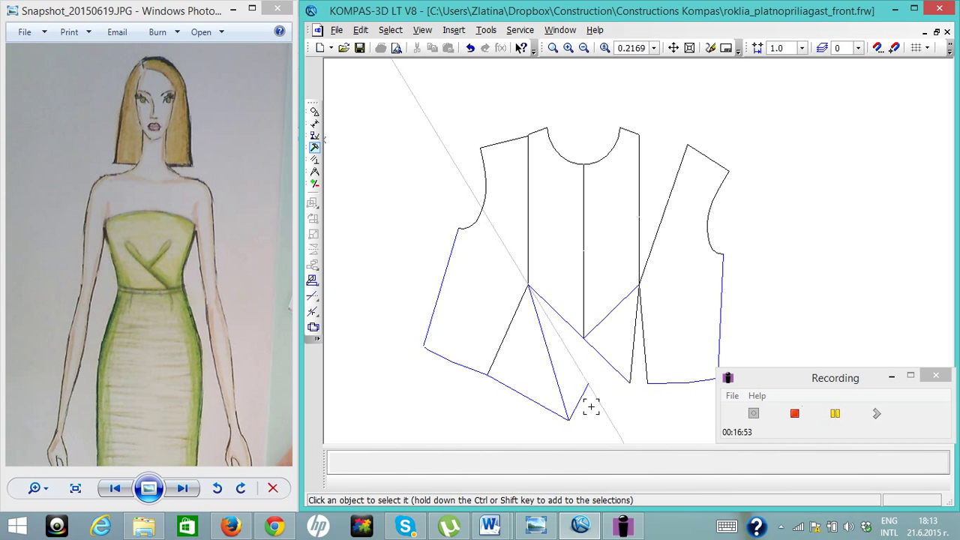
click(579, 395)
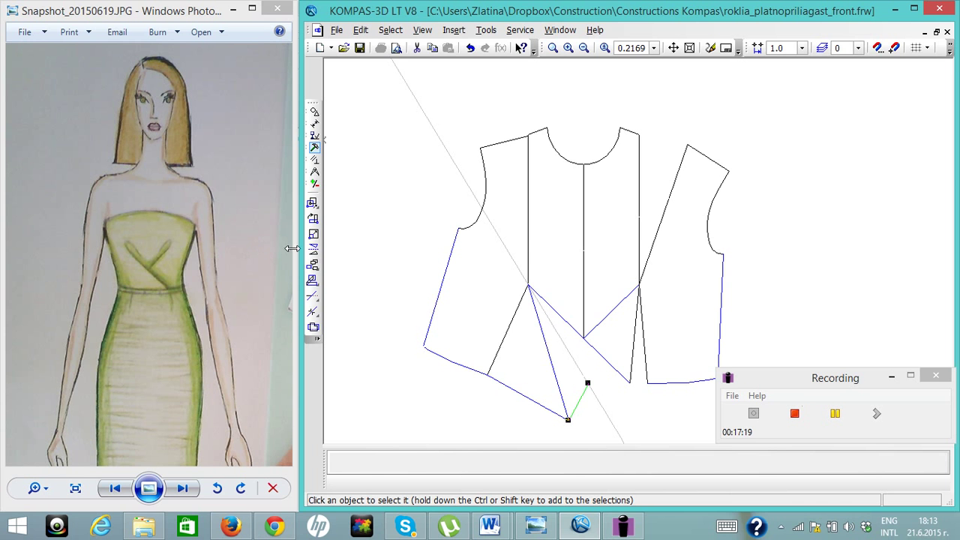
Mirror the lower drape lines across the diagonal guide up to the dart apex, and delete the short hem leftover.
click(314, 249)
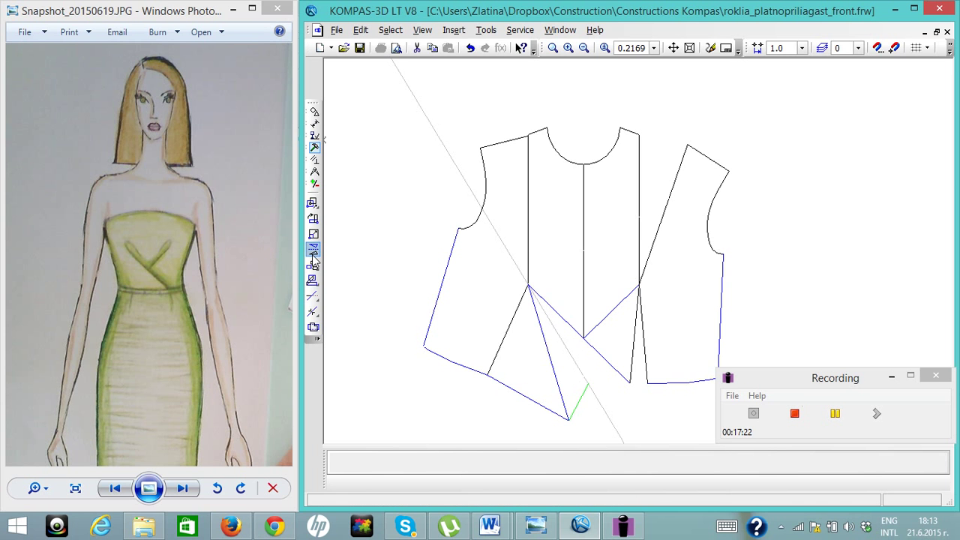
click(589, 387)
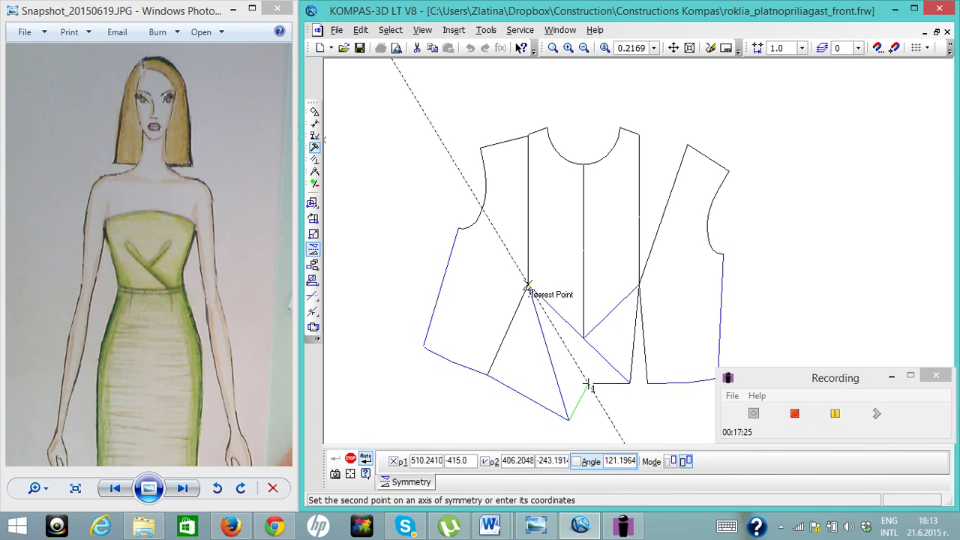
click(529, 286)
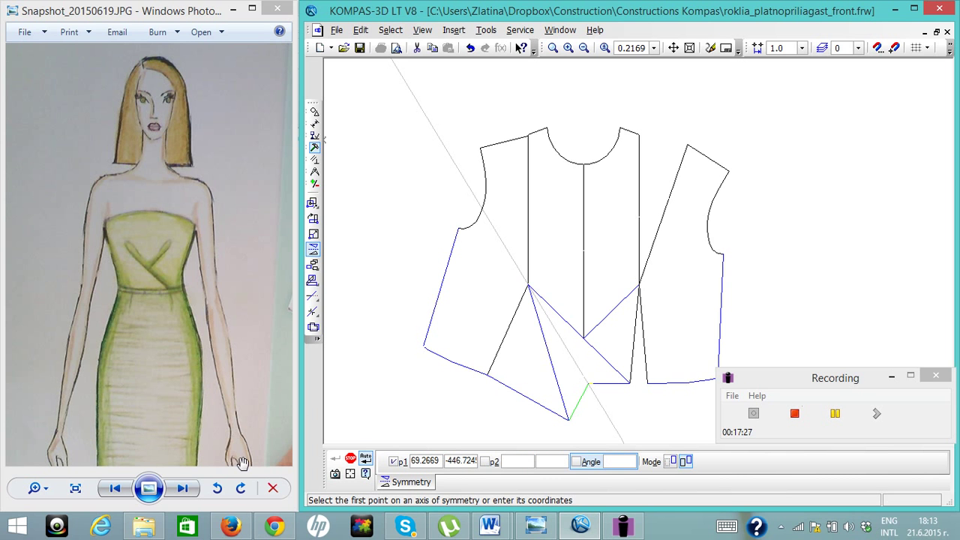
key(Escape)
key(Escape)
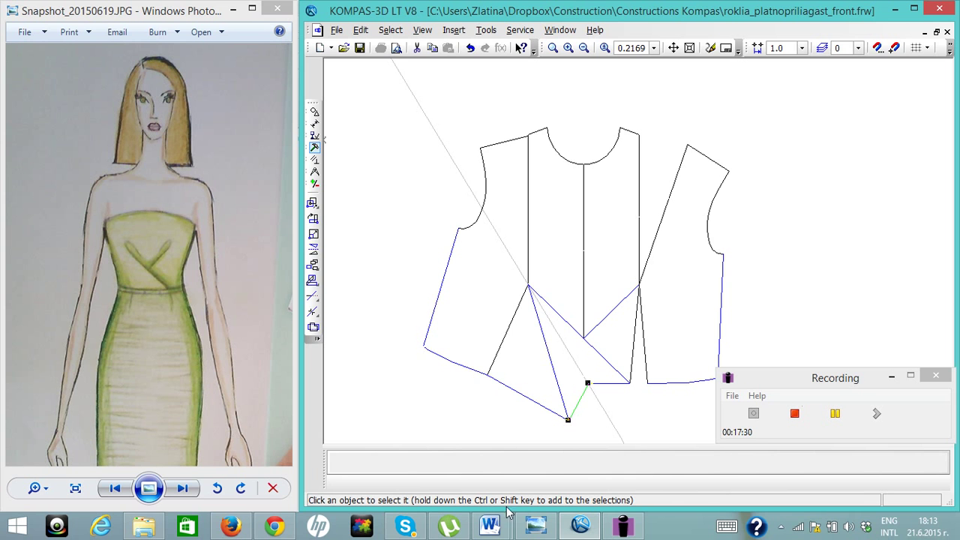
key(Delete)
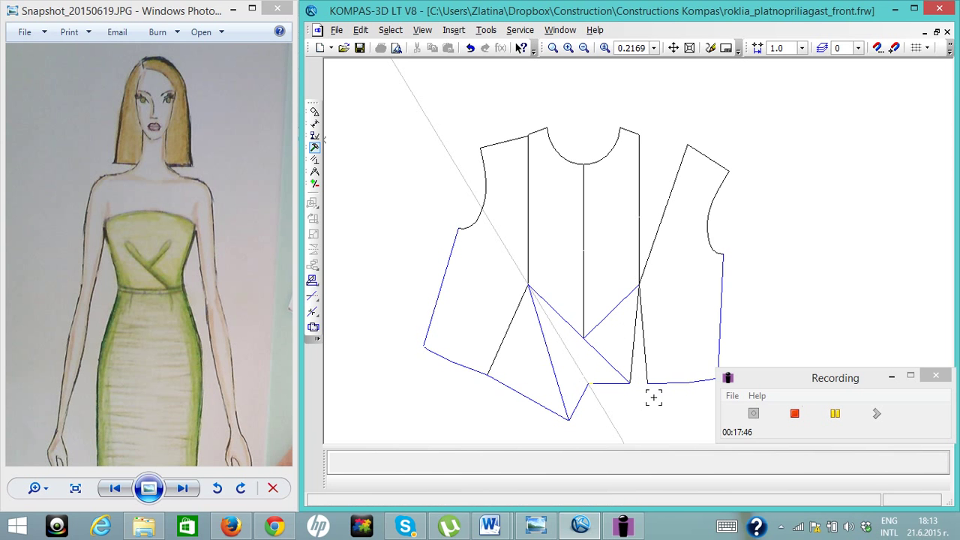
Draw a Thin-style line from where the guide meets the hem up to the dart apex.
click(567, 47)
click(584, 48)
click(584, 48)
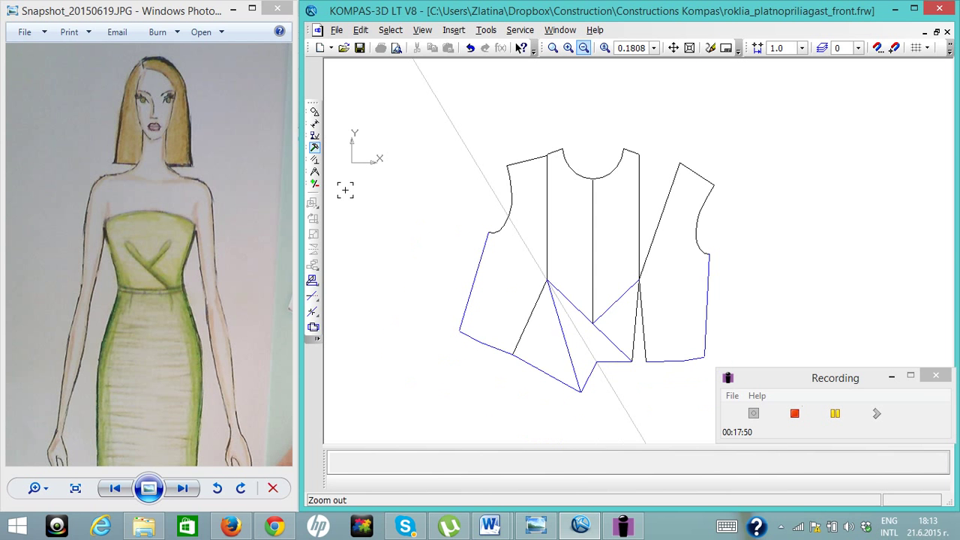
click(315, 111)
click(313, 234)
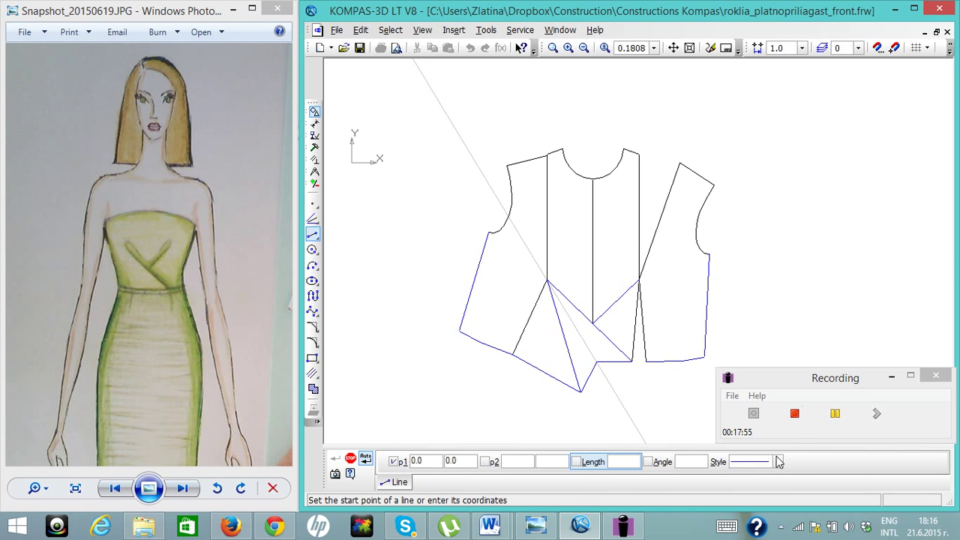
click(778, 461)
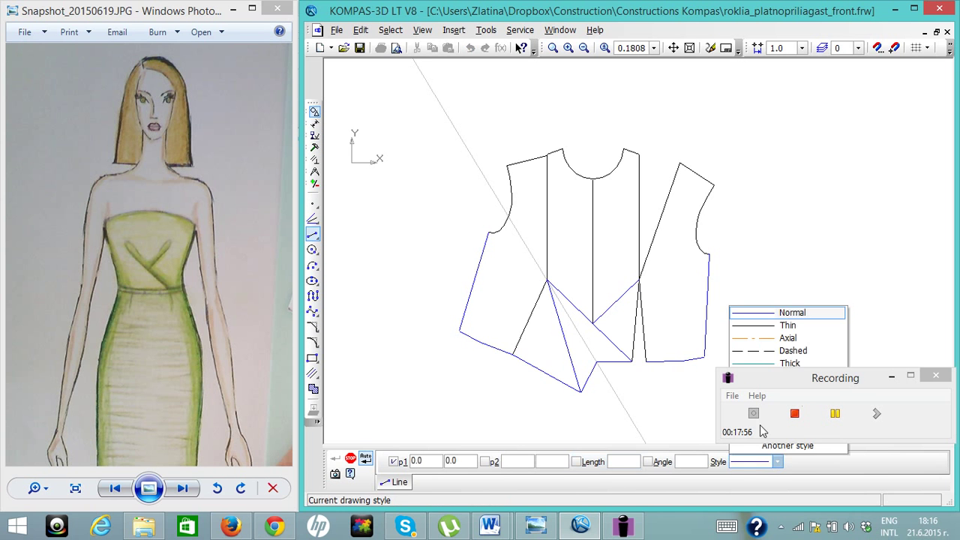
click(748, 325)
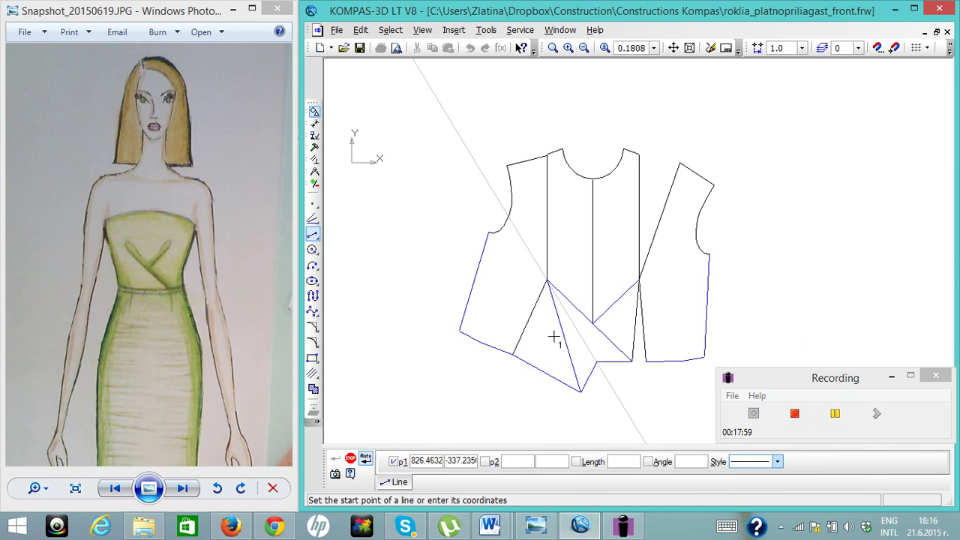
click(596, 365)
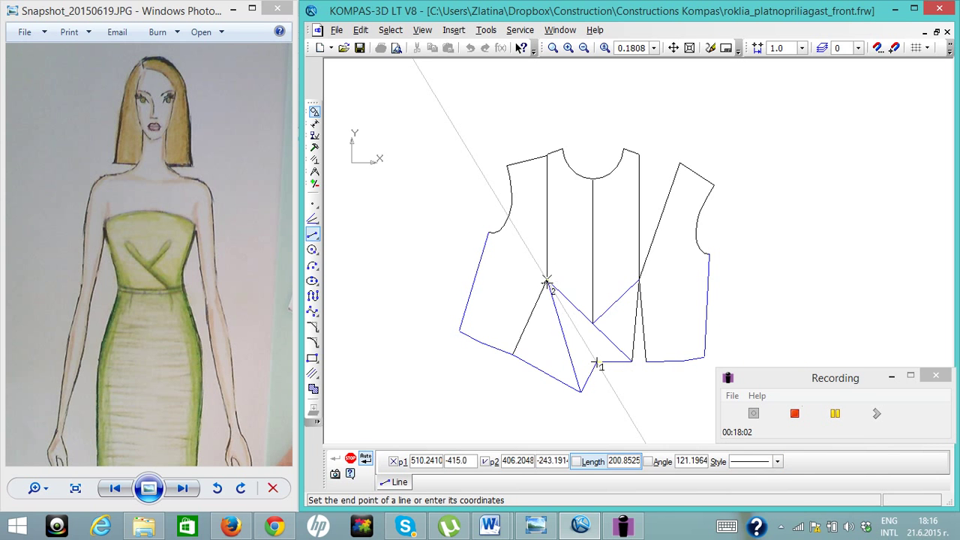
click(547, 281)
key(Escape)
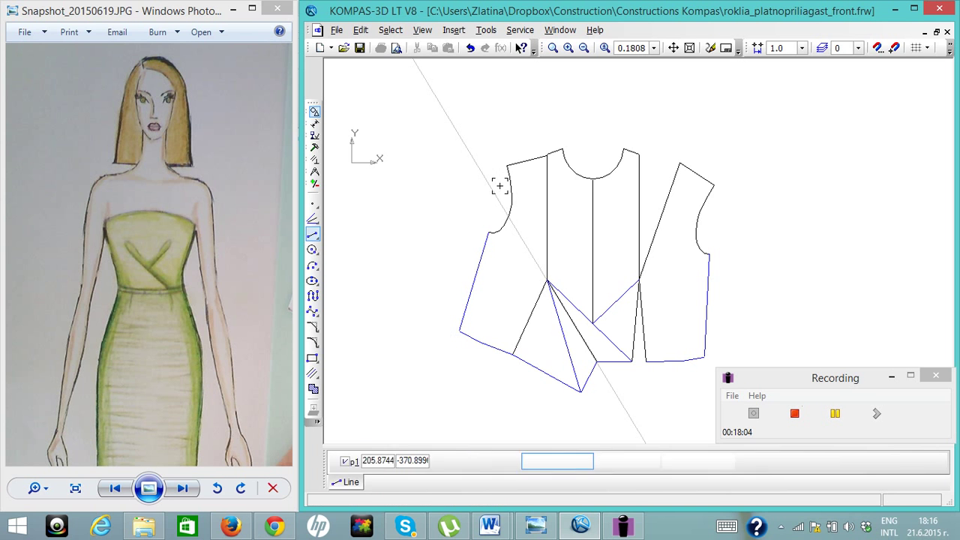
Delete the long diagonal guide line.
click(462, 152)
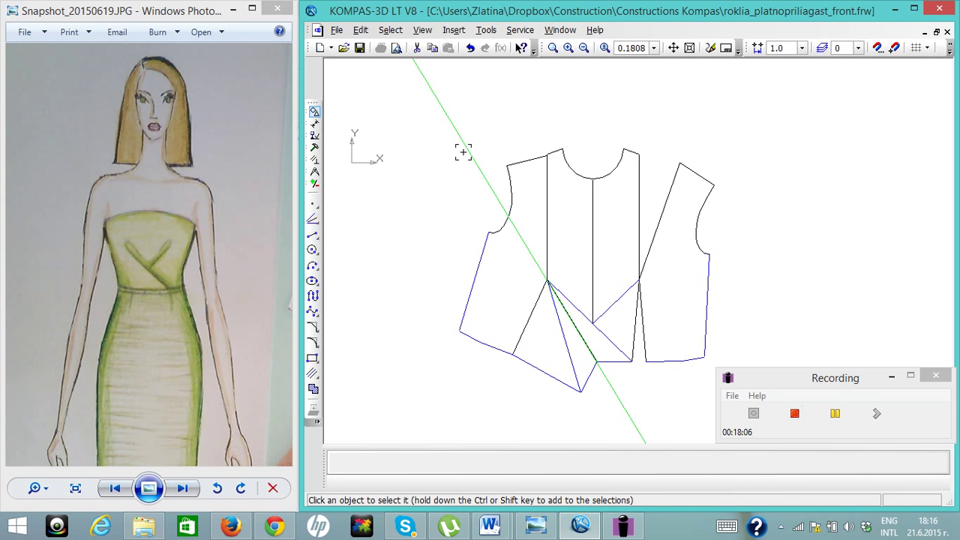
key(Delete)
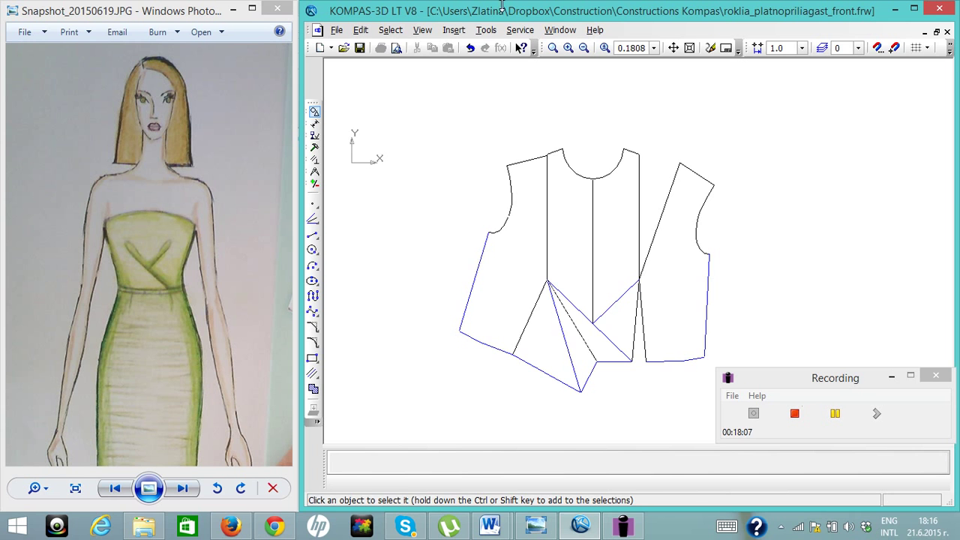
click(569, 47)
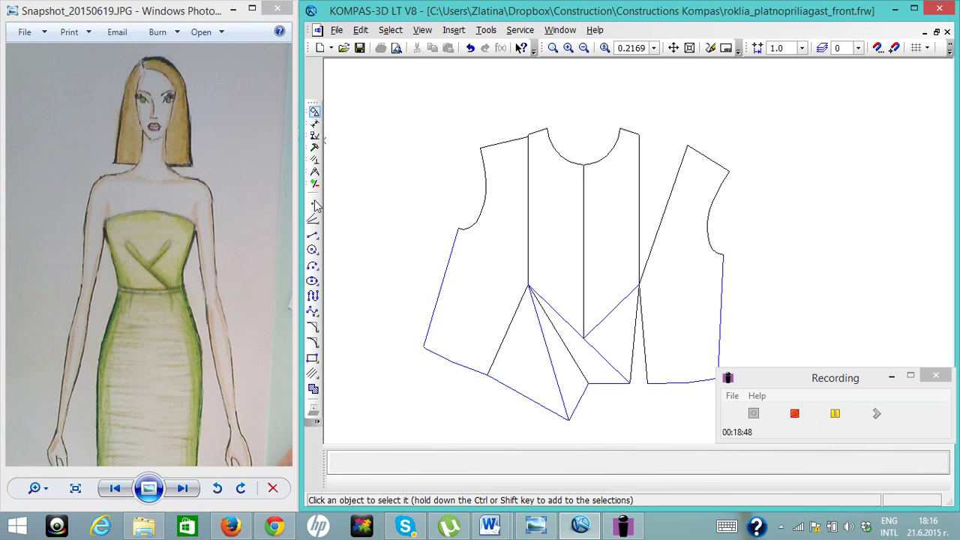
Place an intersection point where the two drape lines cross.
drag(314, 204, 370, 223)
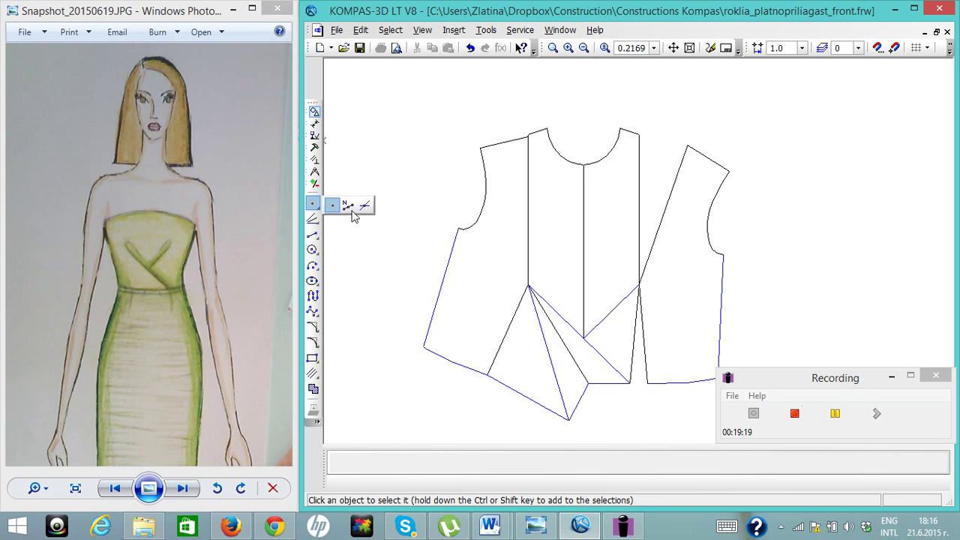
click(571, 356)
click(608, 310)
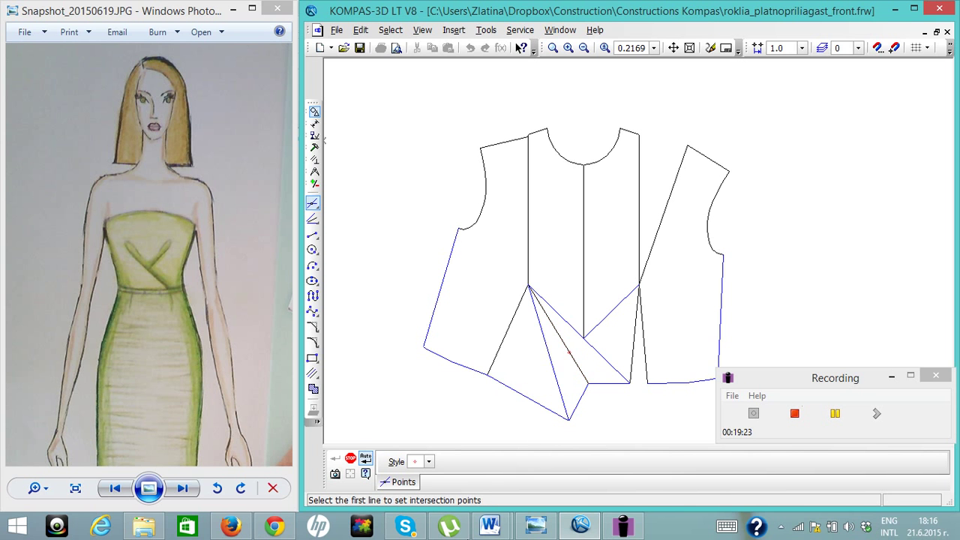
key(Escape)
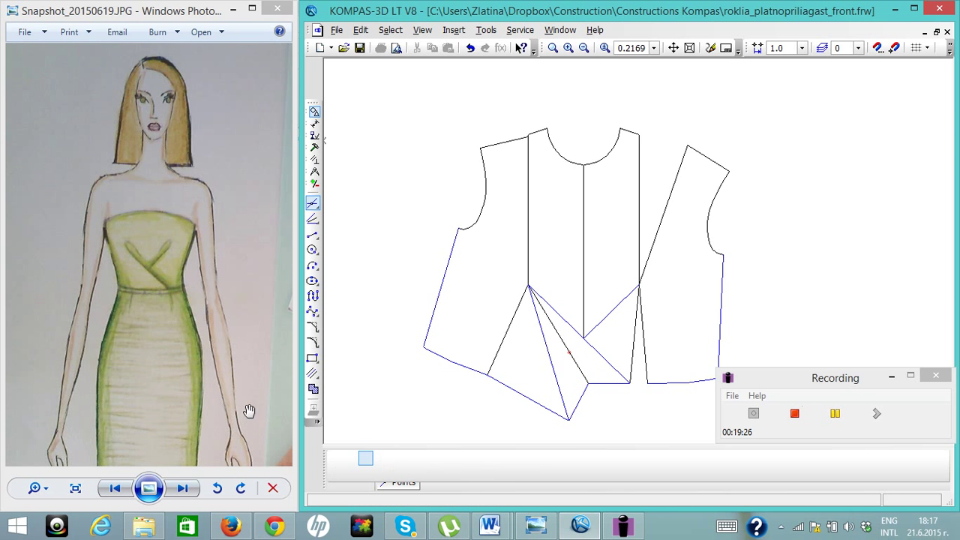
key(Escape)
Extend the right drape line's end down to the new crossing point.
click(603, 320)
mouse_move(535, 526)
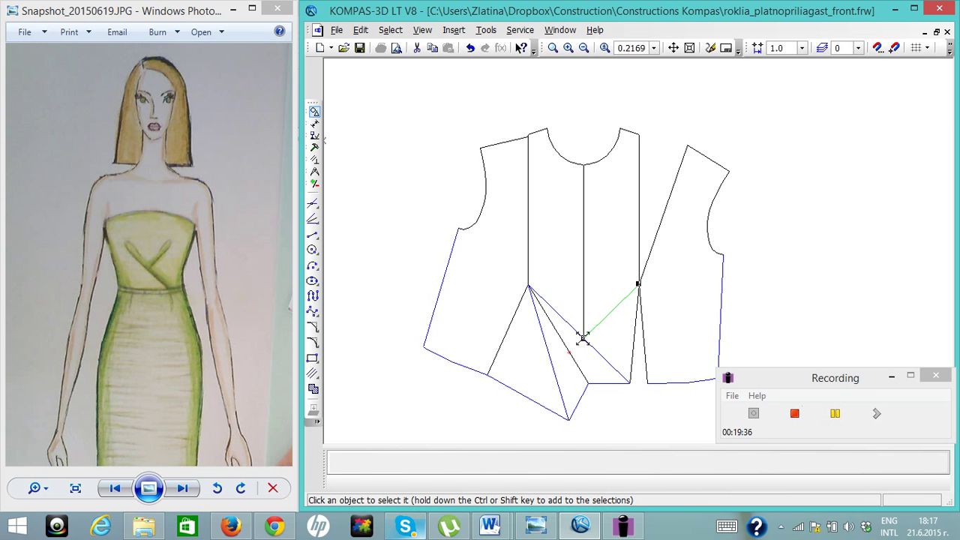
drag(579, 340, 568, 352)
click(601, 404)
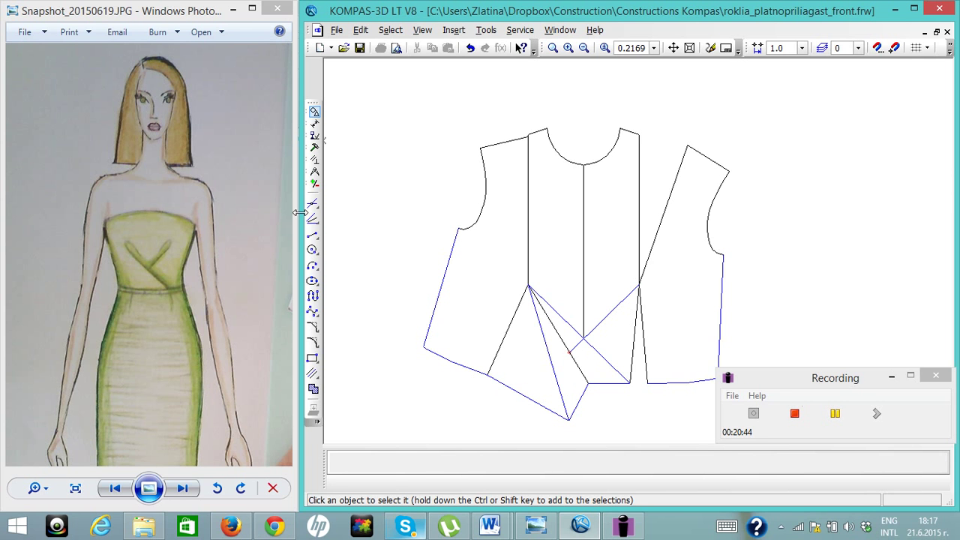
Break the drape line running from the dart apex to the hem at the drape crossing point.
click(315, 148)
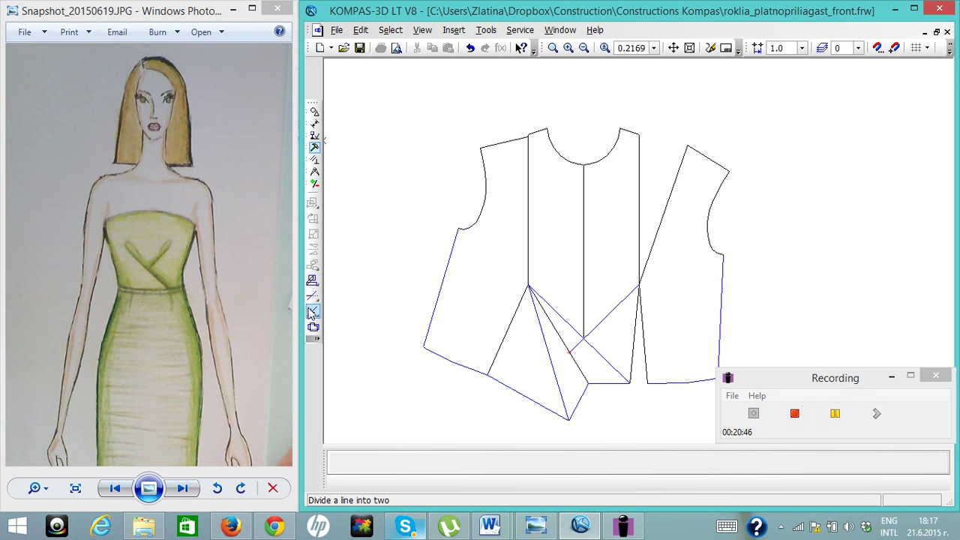
click(314, 309)
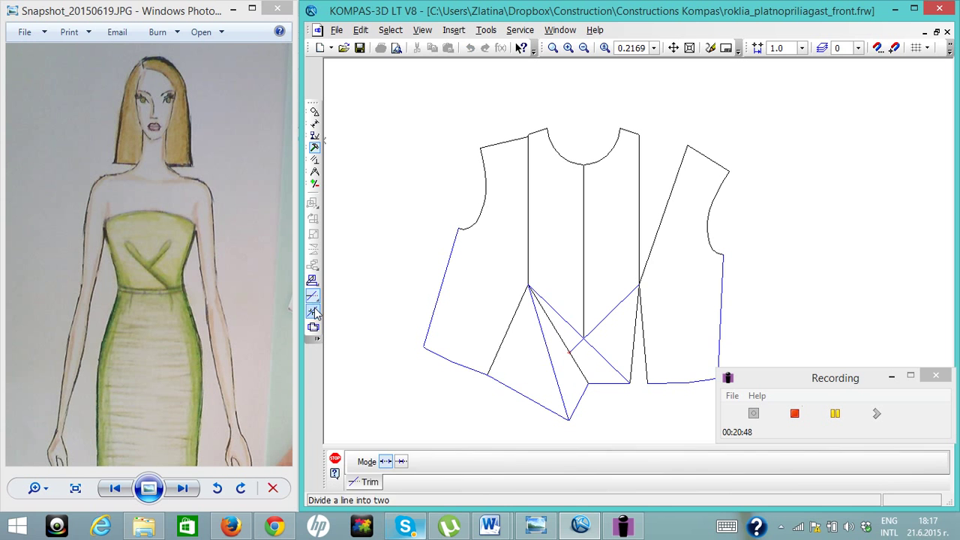
click(578, 369)
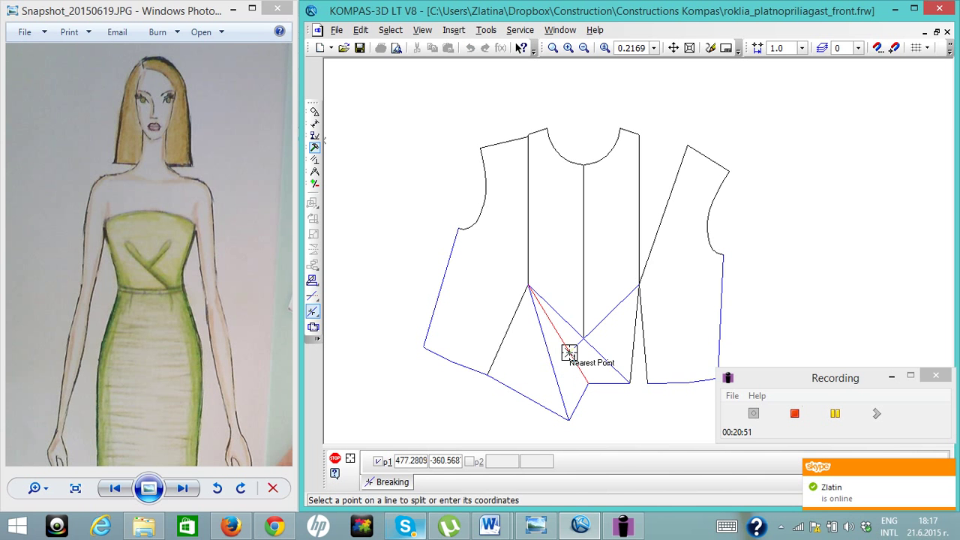
click(569, 351)
key(Escape)
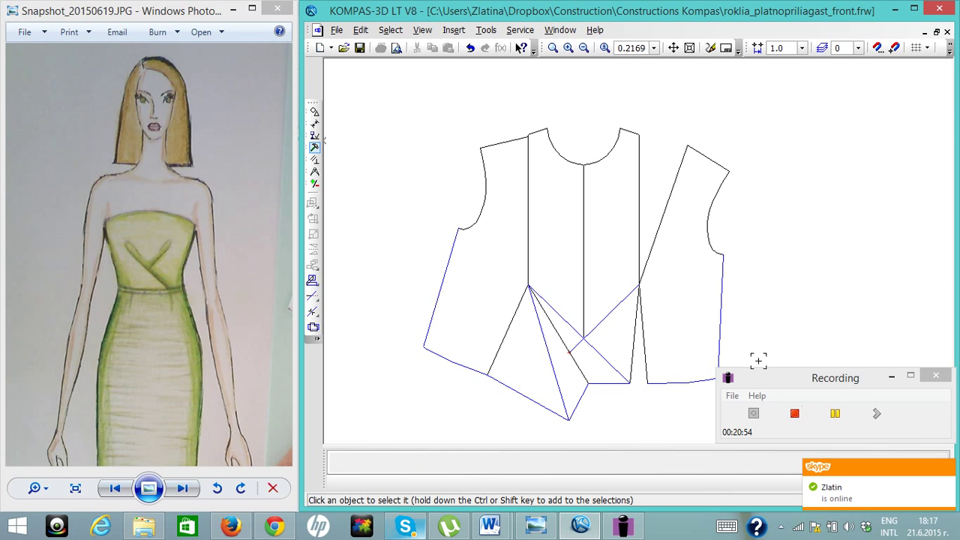
Select all lines of the right side panel: front edge, hem, side seam, armhole, shoulder and diagonal edge.
click(647, 341)
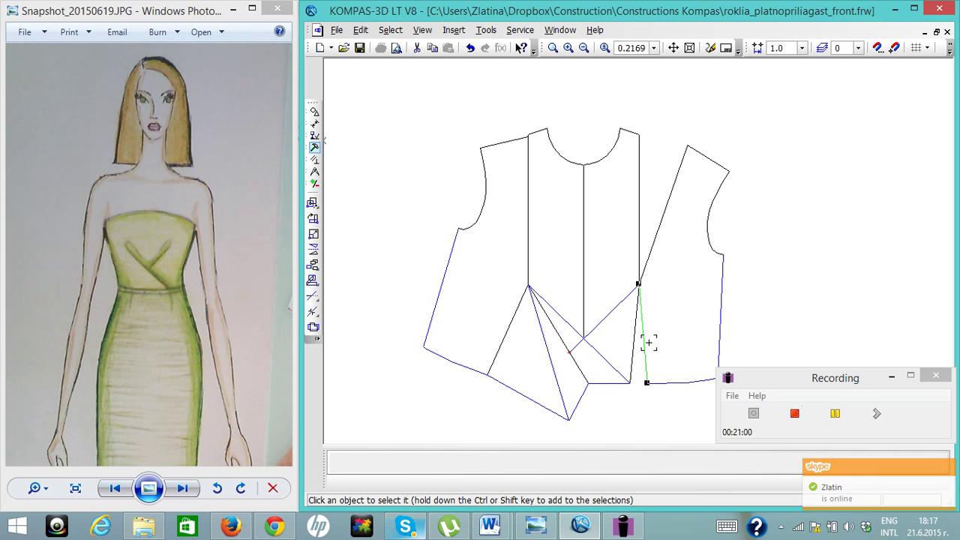
shift+click(673, 380)
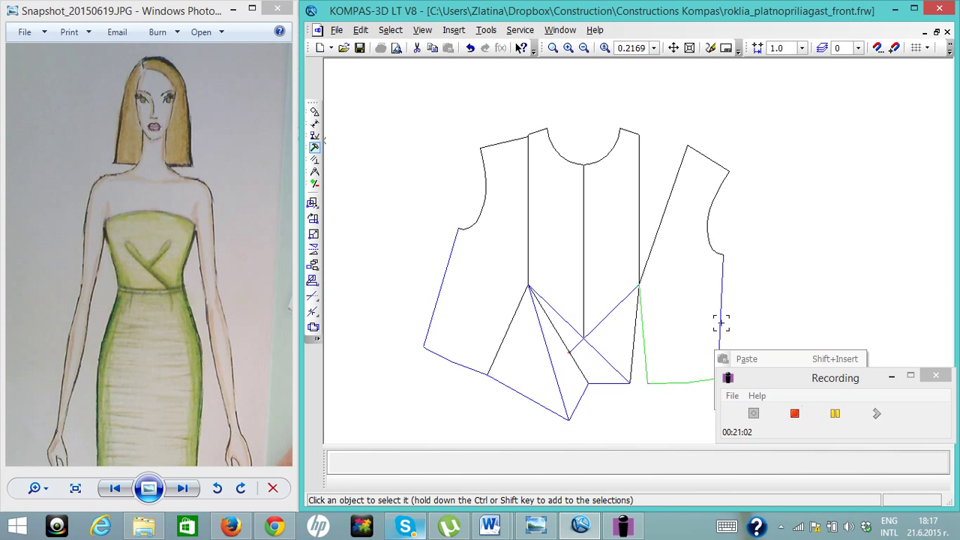
shift+click(719, 276)
shift+click(708, 238)
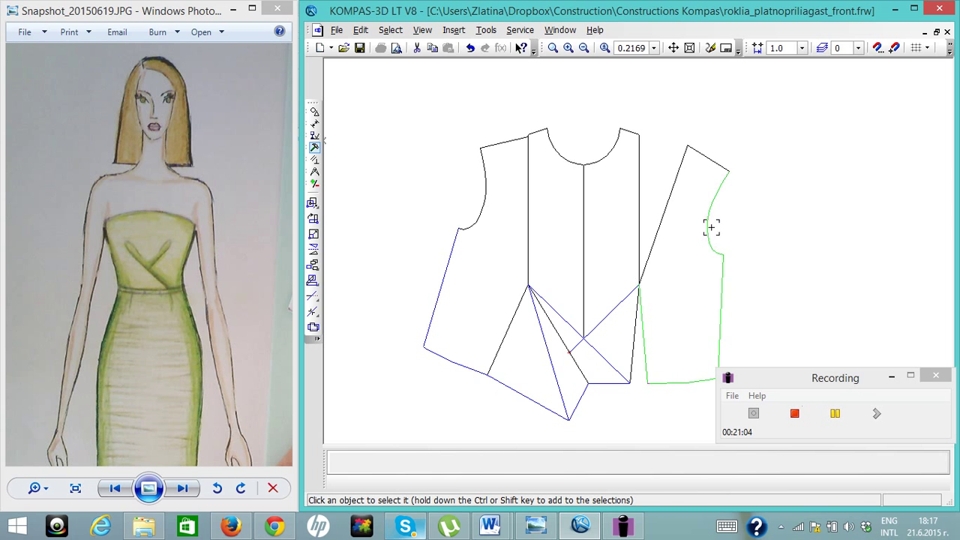
shift+click(714, 164)
shift+click(675, 184)
Rotate the right side panel about its dart point, swinging the shoulder tip up beside the centre front.
click(314, 220)
click(638, 286)
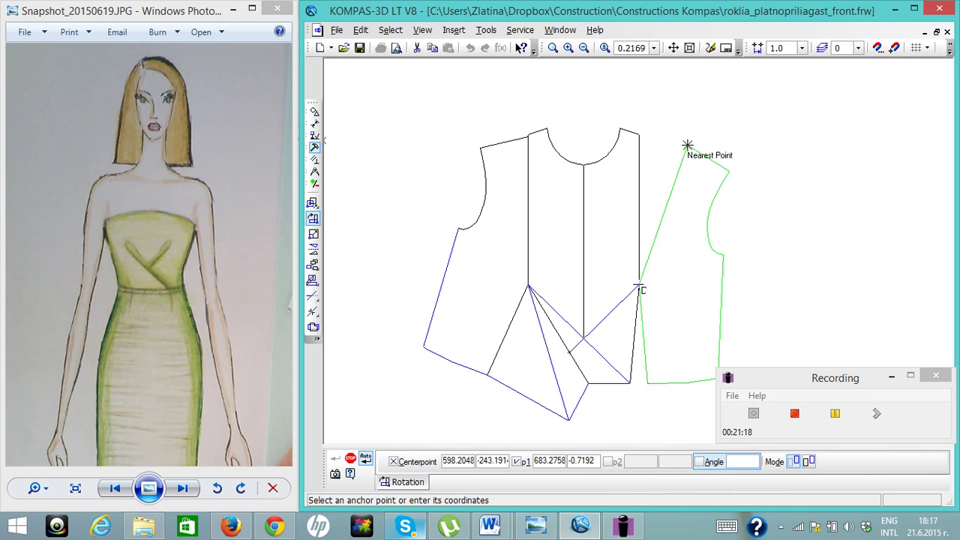
click(687, 144)
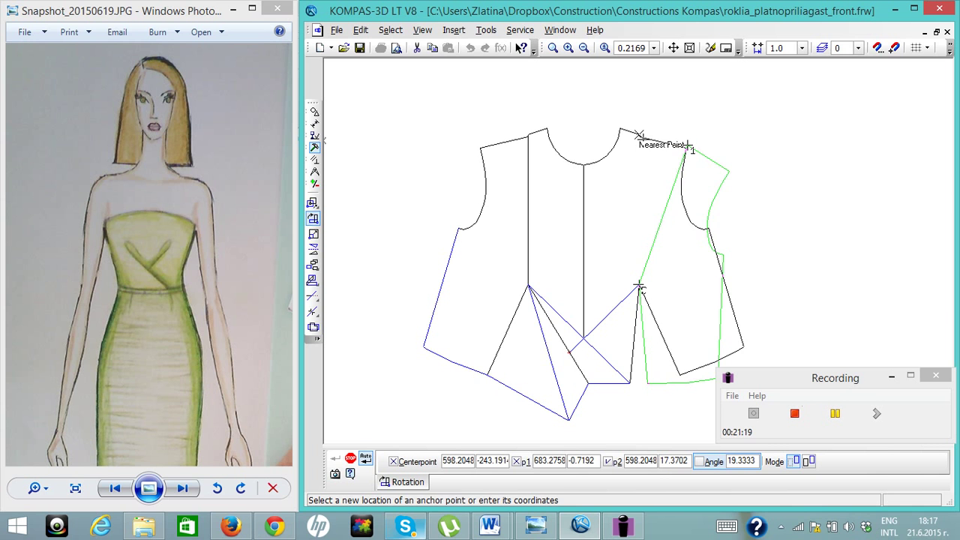
click(638, 135)
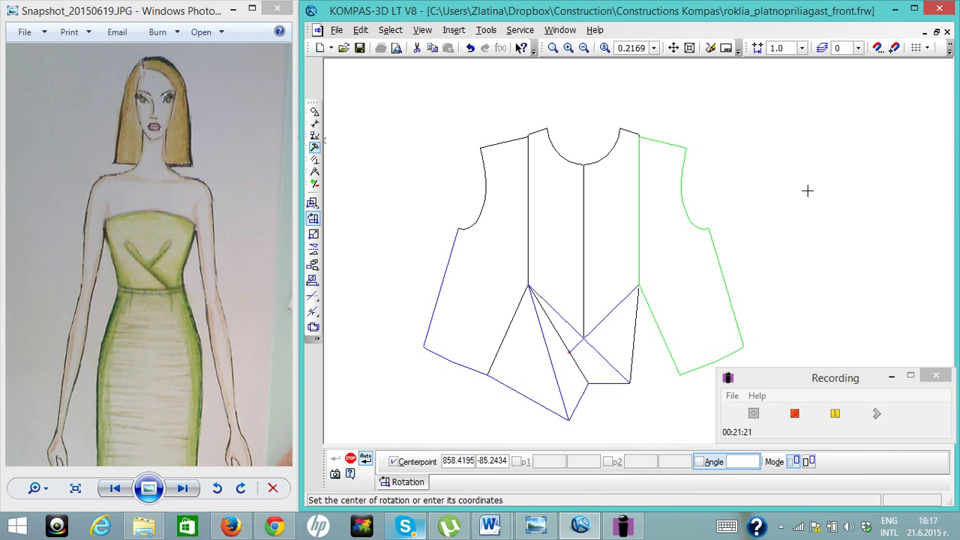
click(807, 190)
key(Escape)
key(Escape)
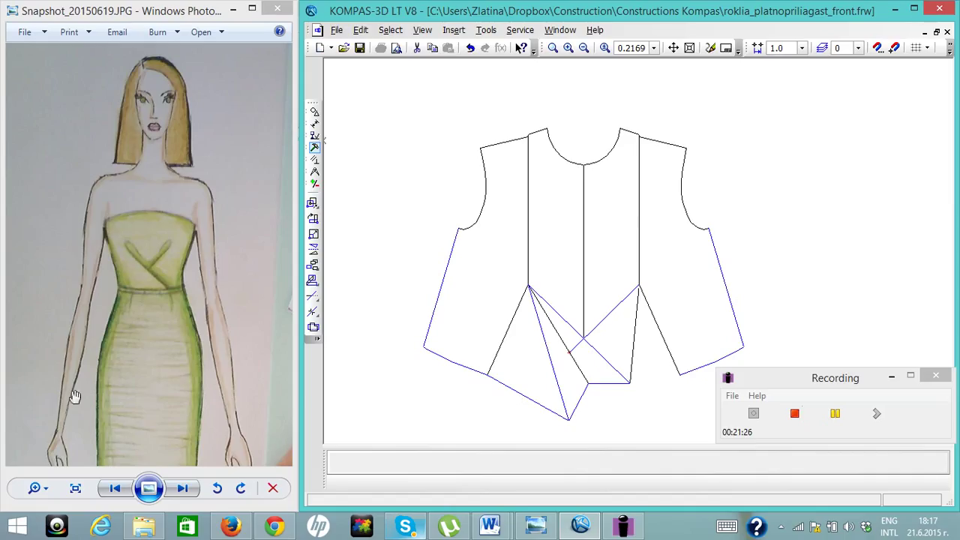
Break both diagonal drape lines at their centre-front crossing point.
click(315, 327)
click(313, 311)
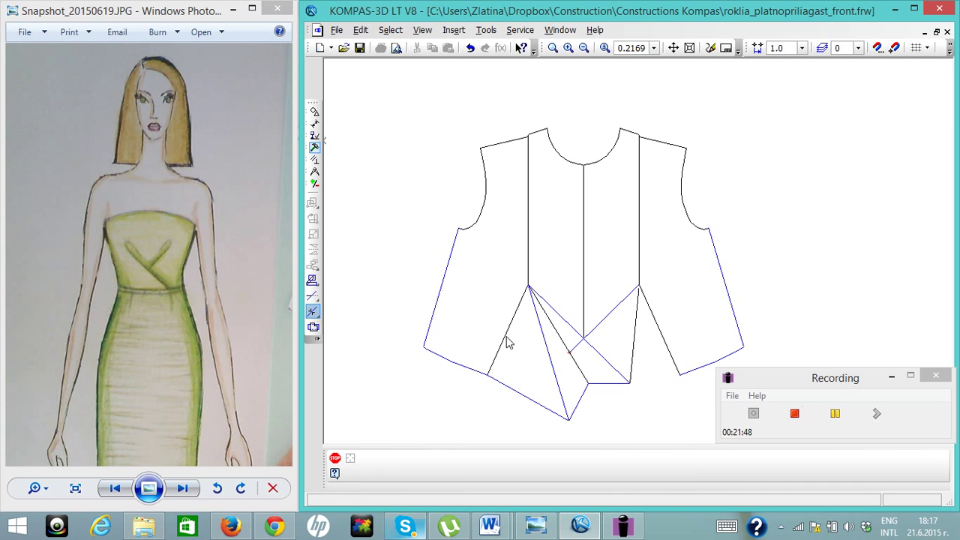
click(601, 357)
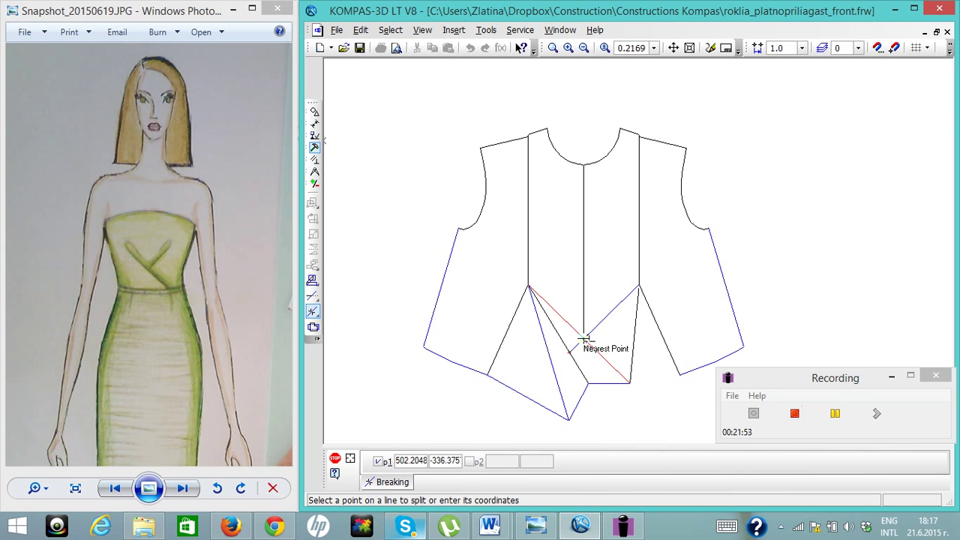
click(584, 339)
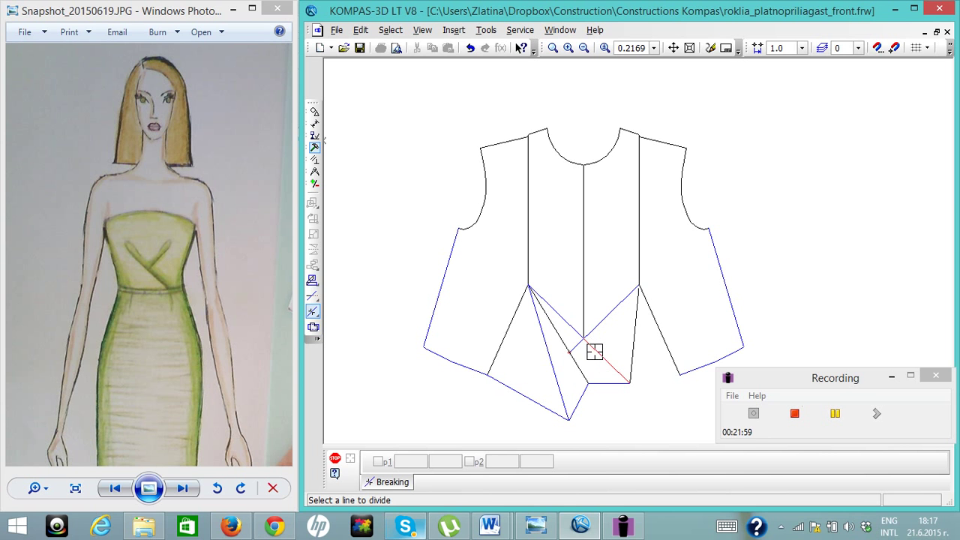
click(585, 342)
key(Escape)
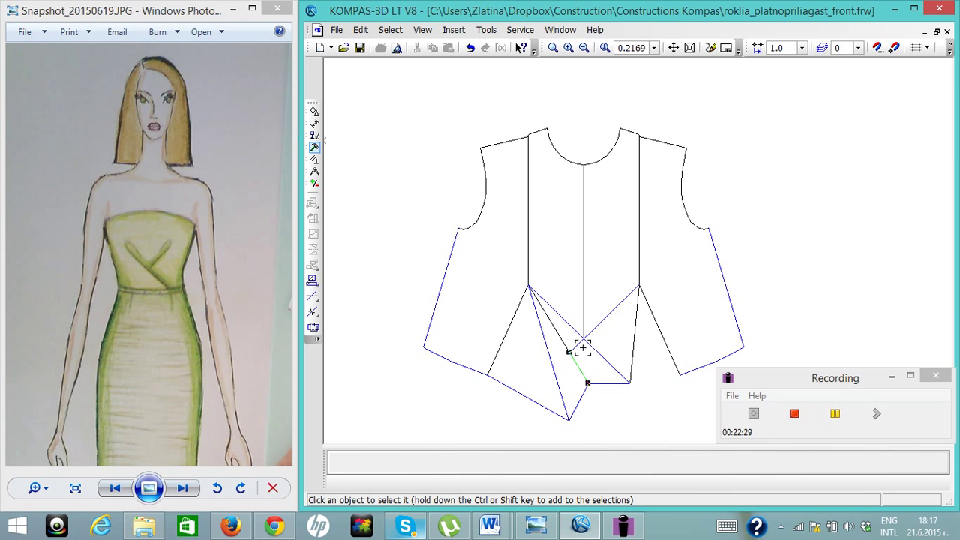
Rotate the right drape piece's diagonal, bottom and dart edges about the right dart point, folding it below the hem.
click(579, 339)
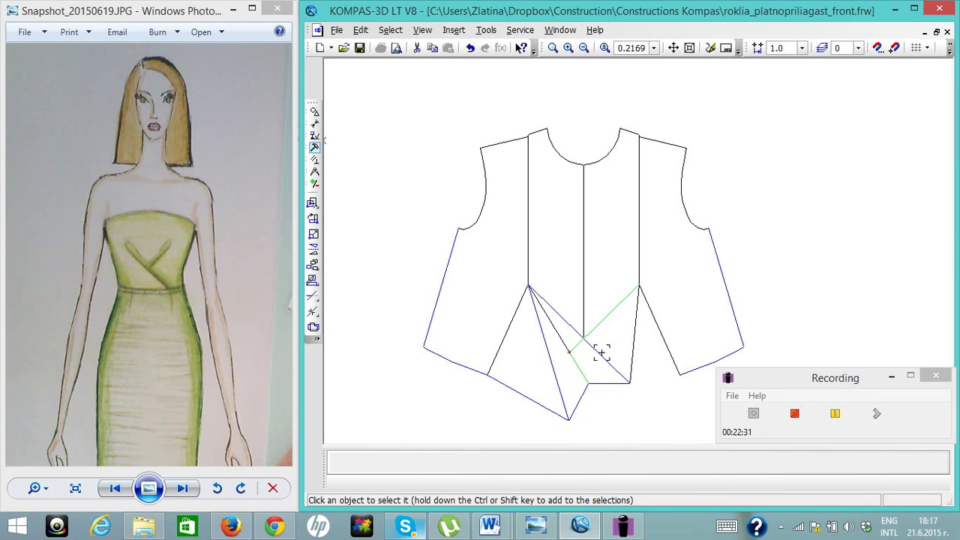
ctrl+click(606, 382)
ctrl+click(635, 357)
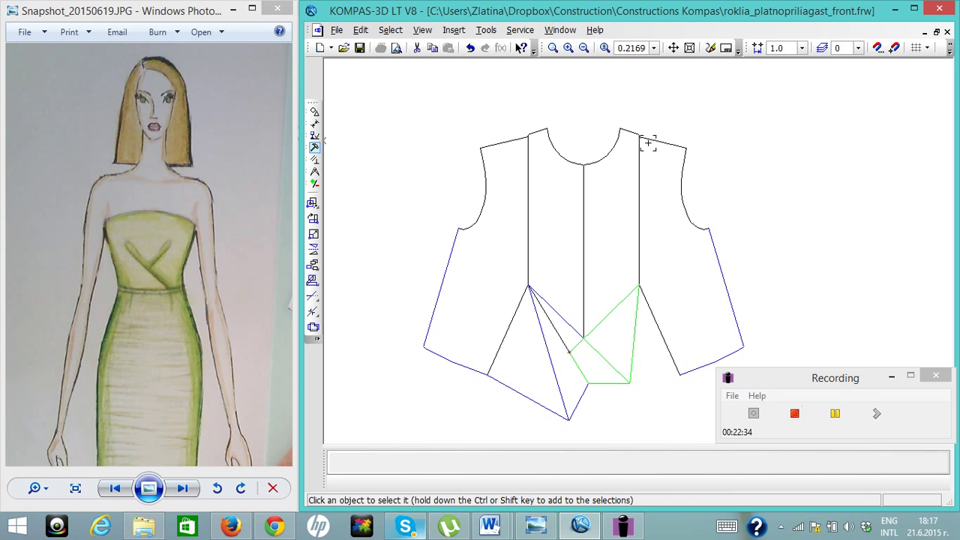
click(314, 219)
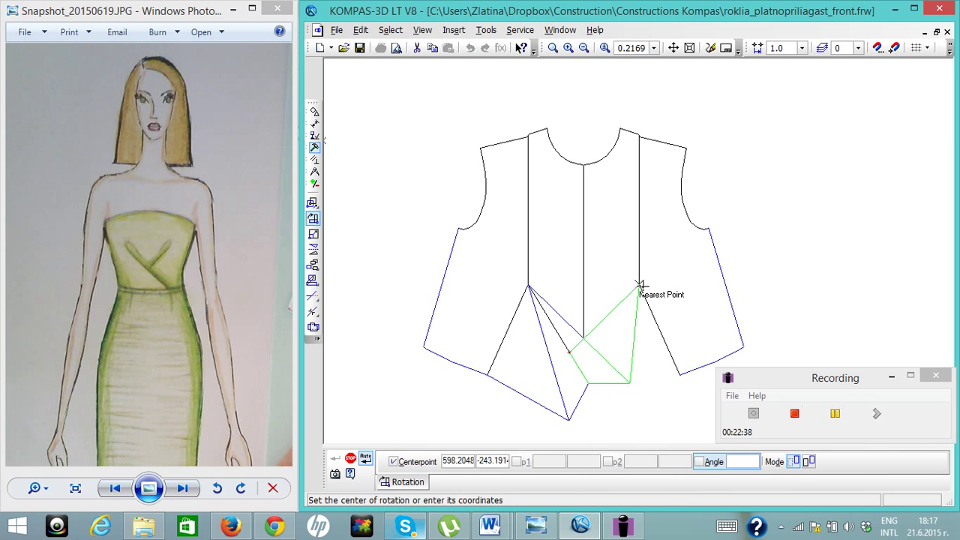
click(639, 286)
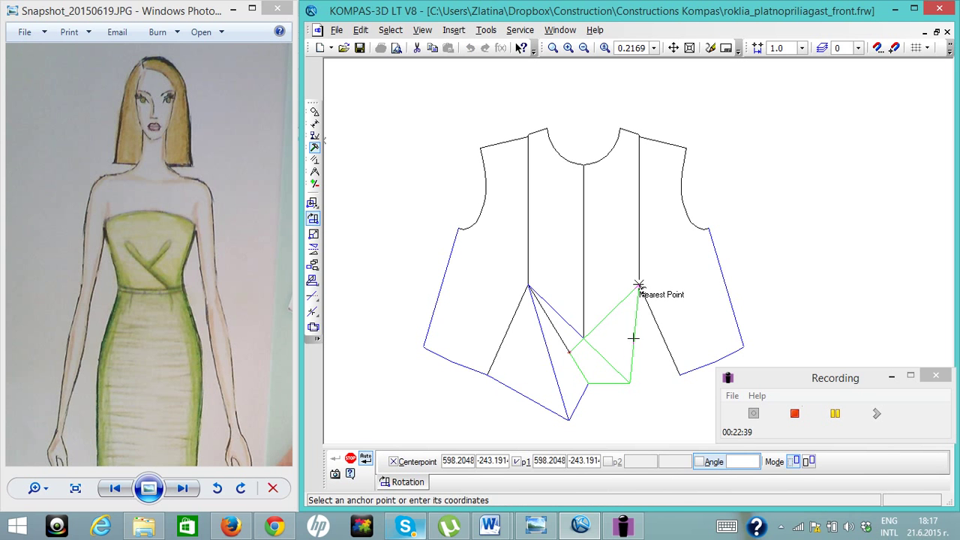
click(629, 385)
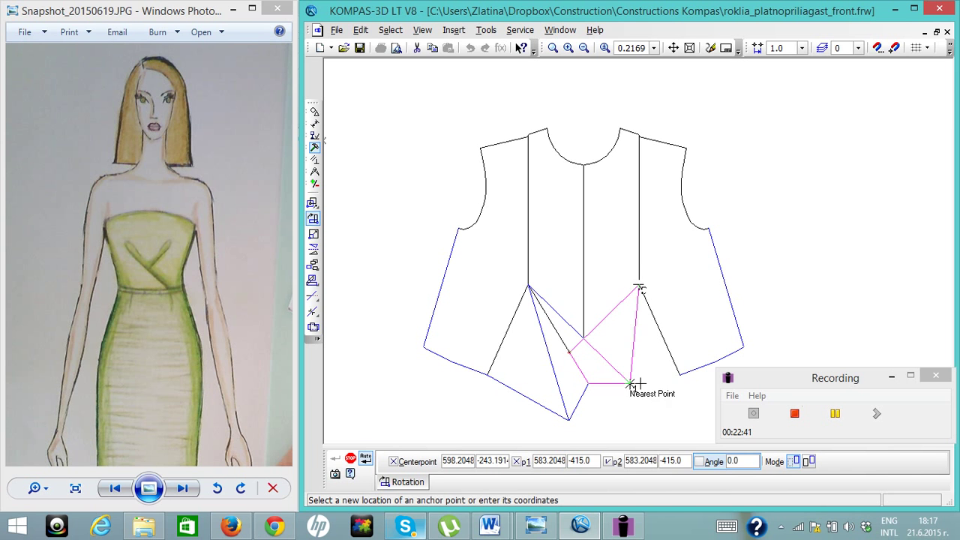
click(686, 383)
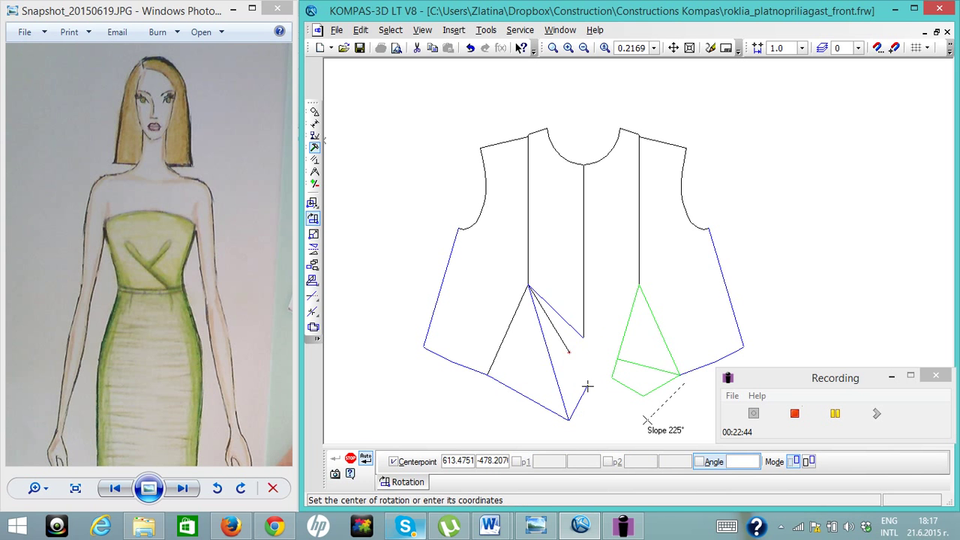
key(Escape)
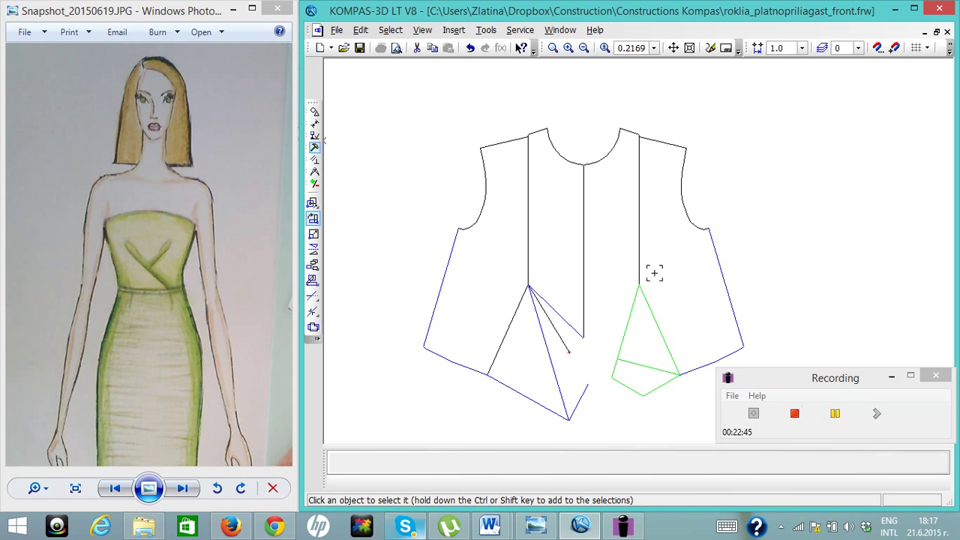
click(738, 259)
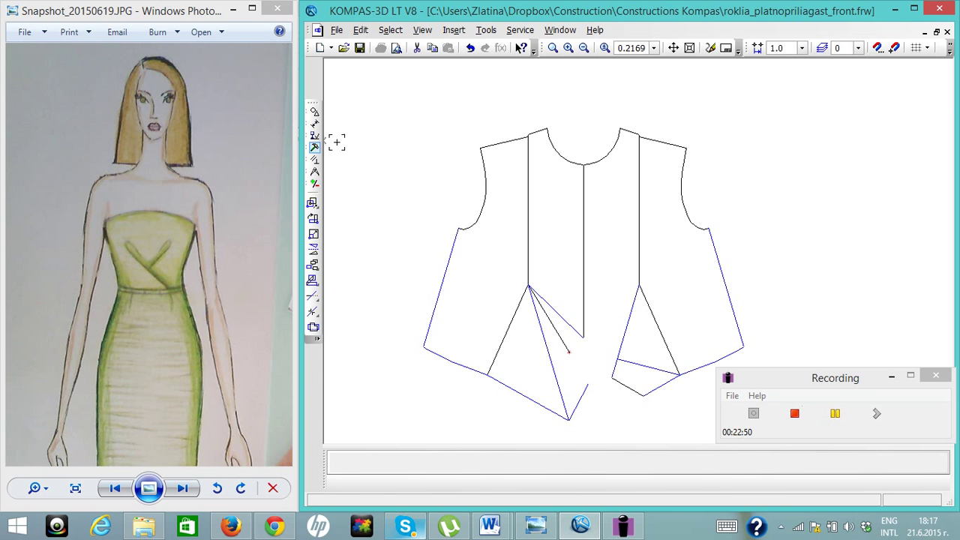
click(315, 111)
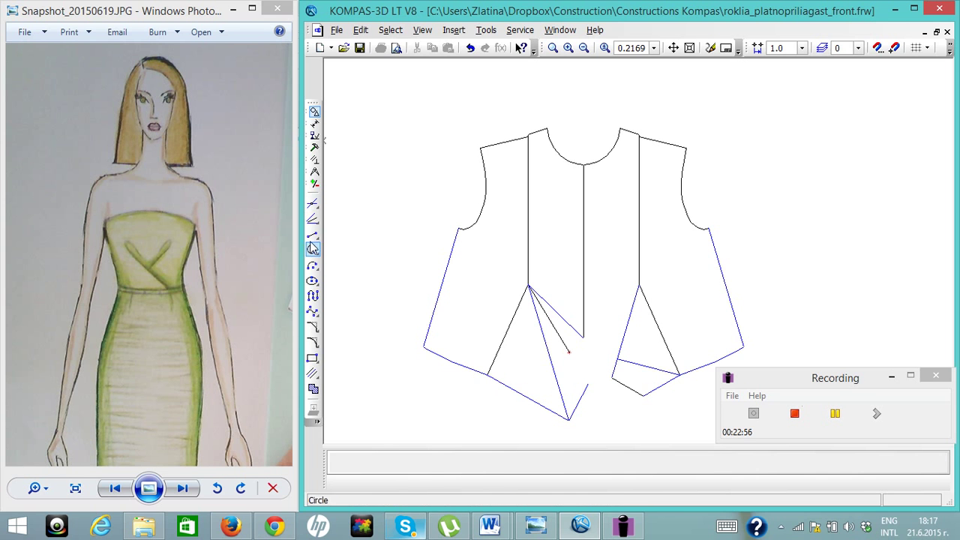
Draw two lines from the left fold point: a 46-long one to the fold's bottom tip, another to the right dart point.
click(313, 235)
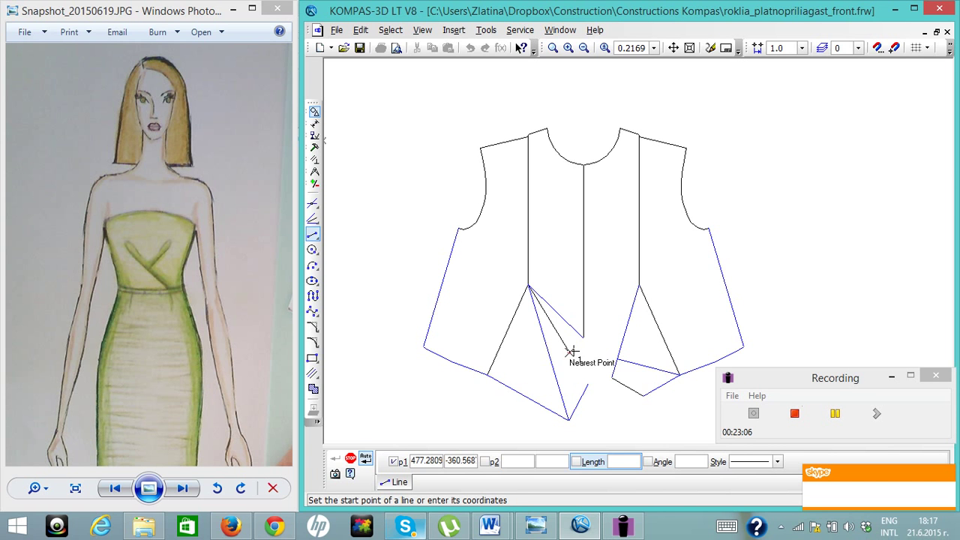
click(571, 351)
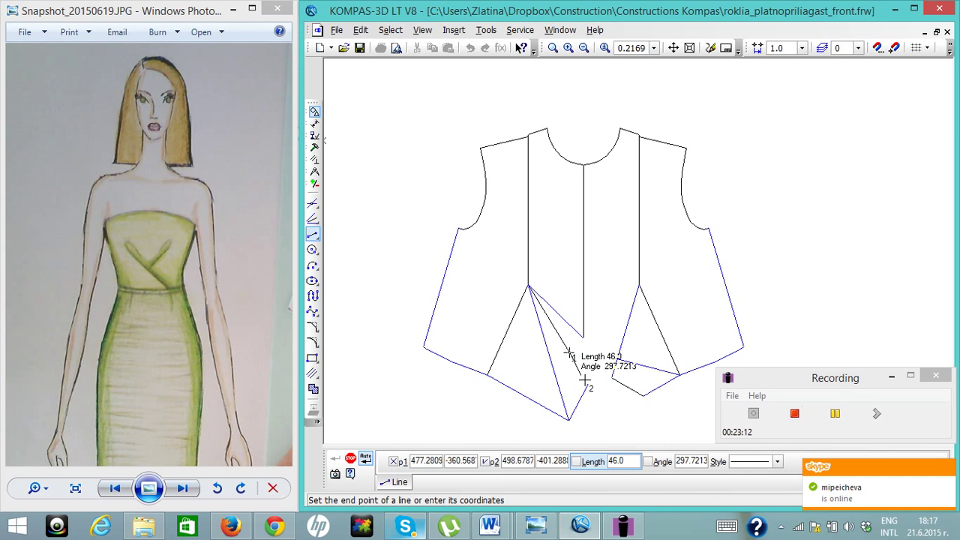
click(588, 384)
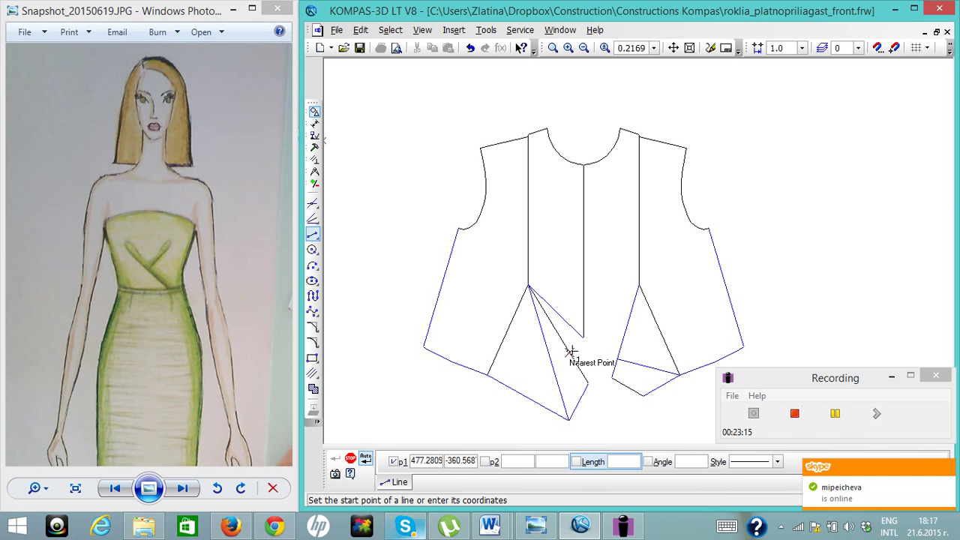
click(569, 352)
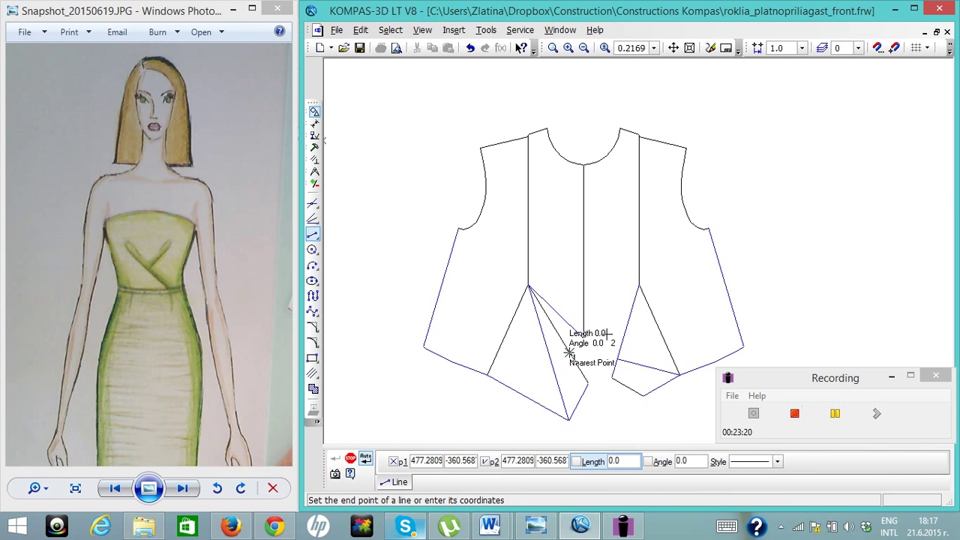
click(640, 285)
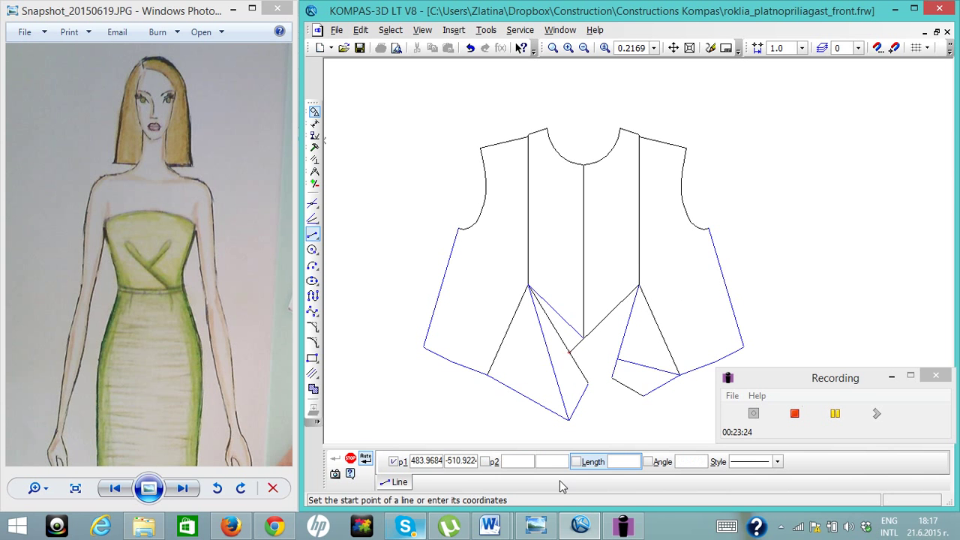
key(Escape)
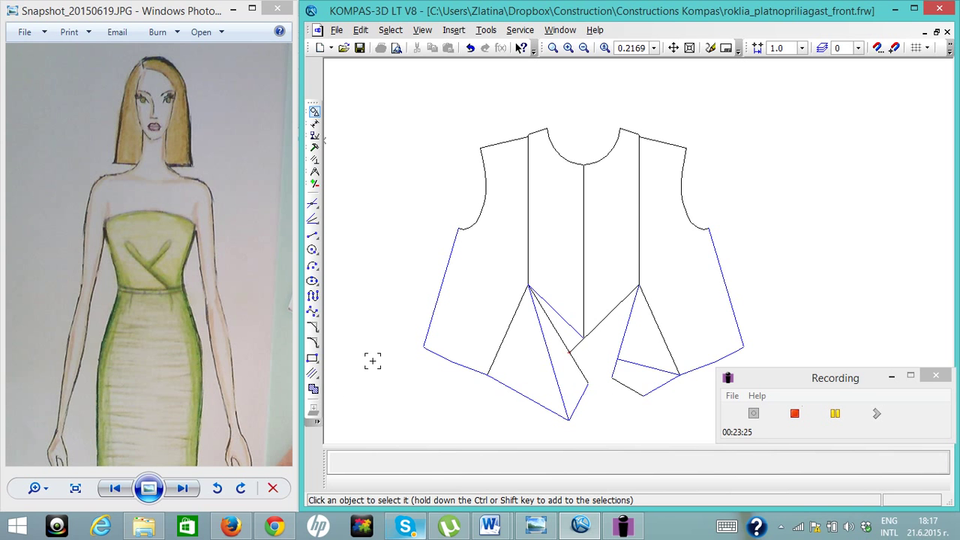
Restyle the left diagonal drape line and the two right dart edges to the Thin line style.
click(558, 386)
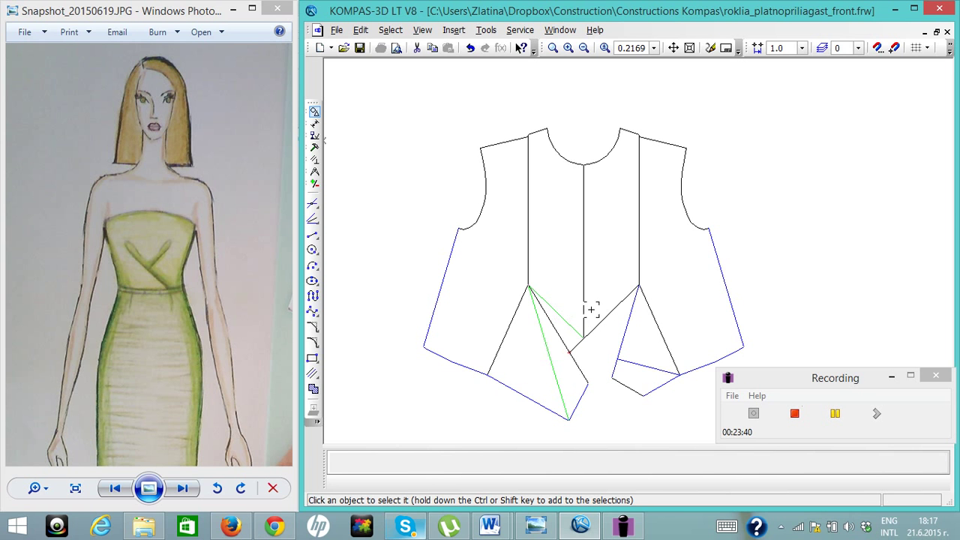
click(626, 313)
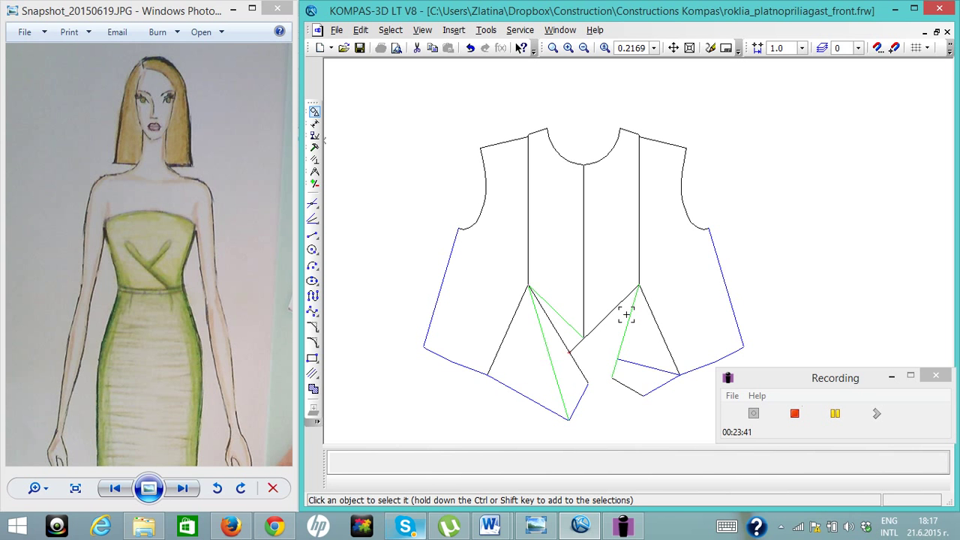
click(630, 366)
right_click(632, 366)
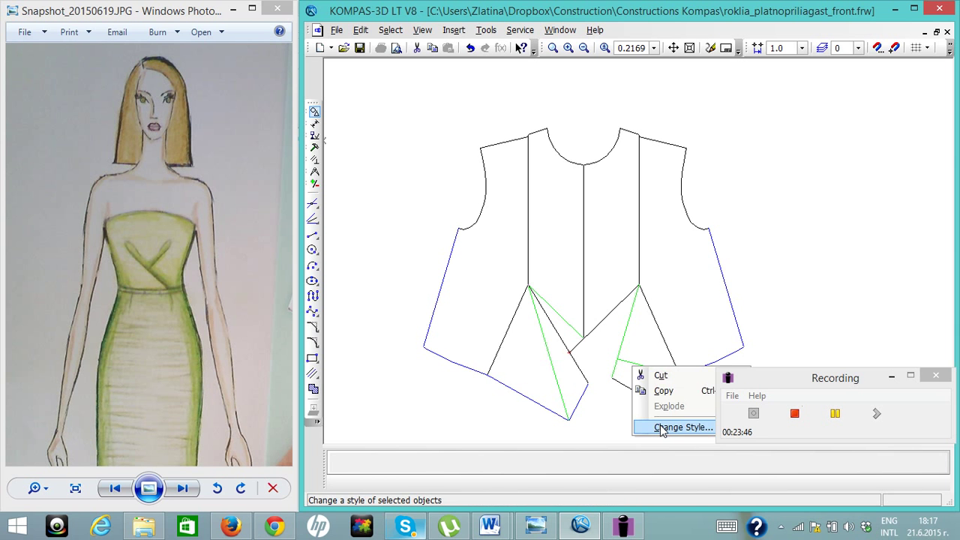
click(661, 428)
click(492, 288)
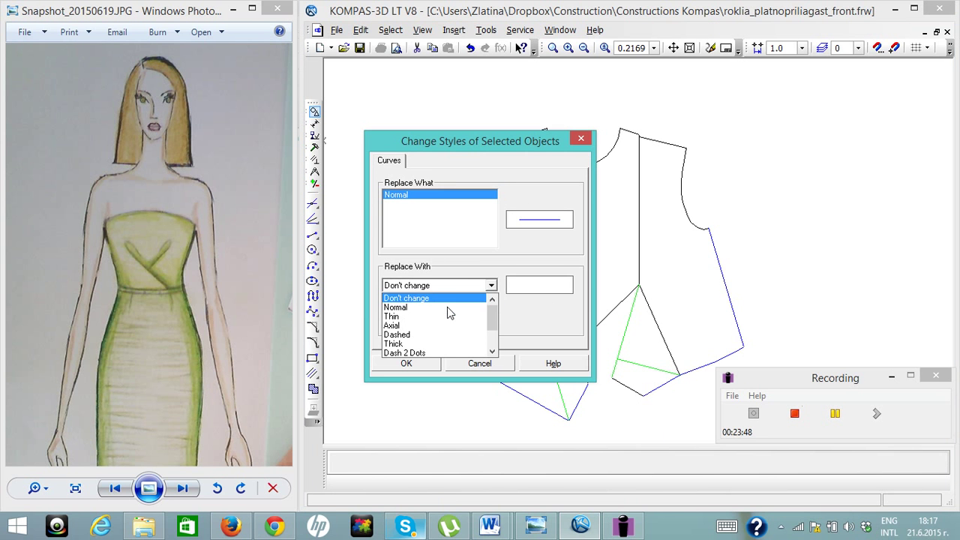
click(445, 316)
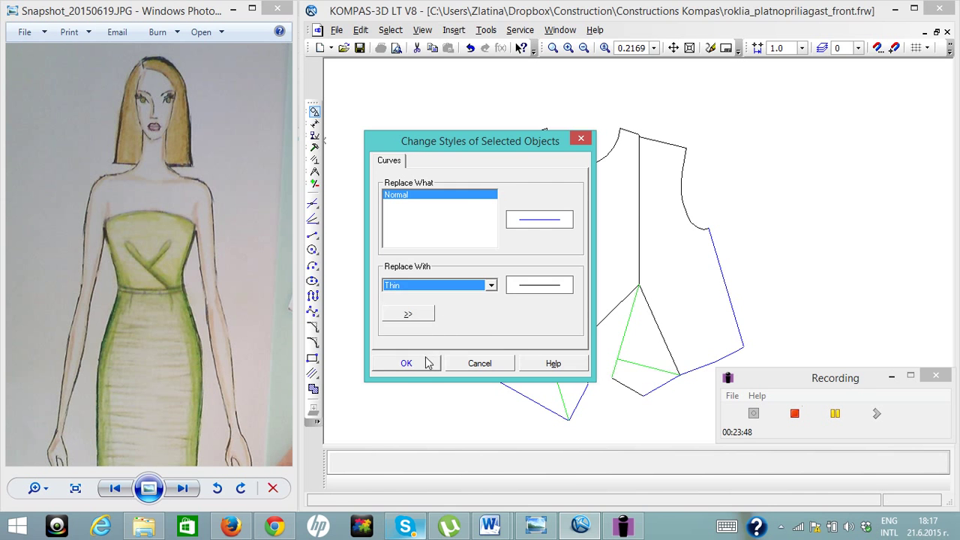
click(426, 360)
click(403, 400)
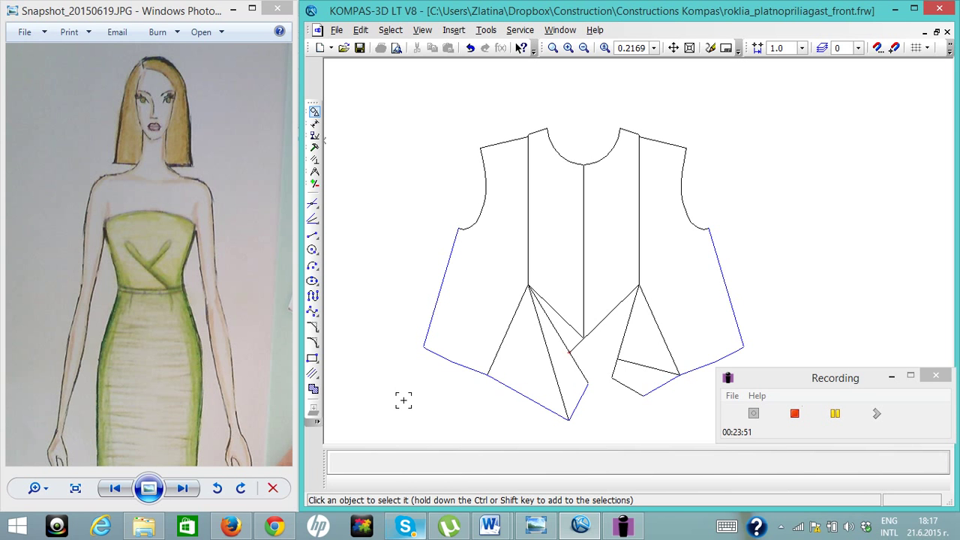
Construct an angle bisector between the two right dart lines and delete the unneeded guide.
click(313, 218)
click(603, 314)
click(622, 337)
key(ctrl+Return)
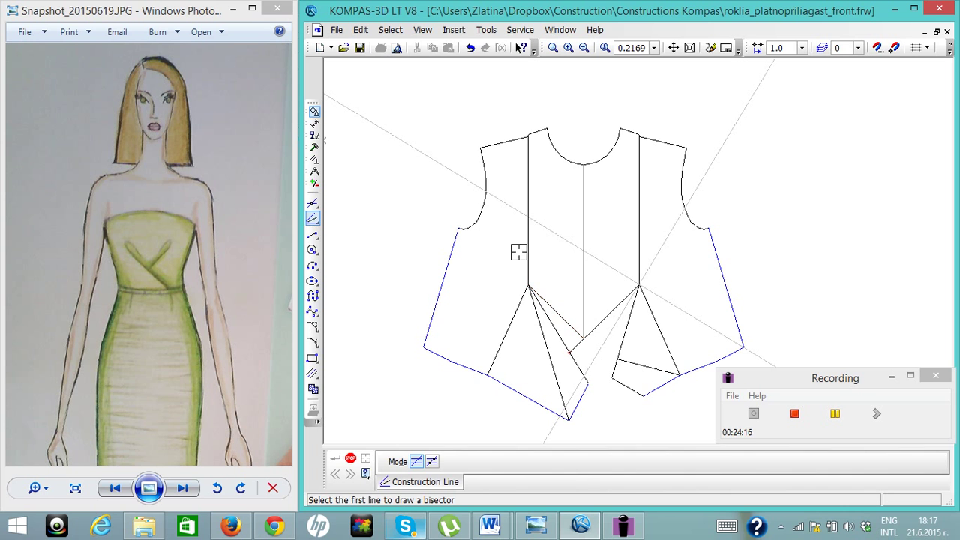
key(Escape)
click(440, 168)
key(Delete)
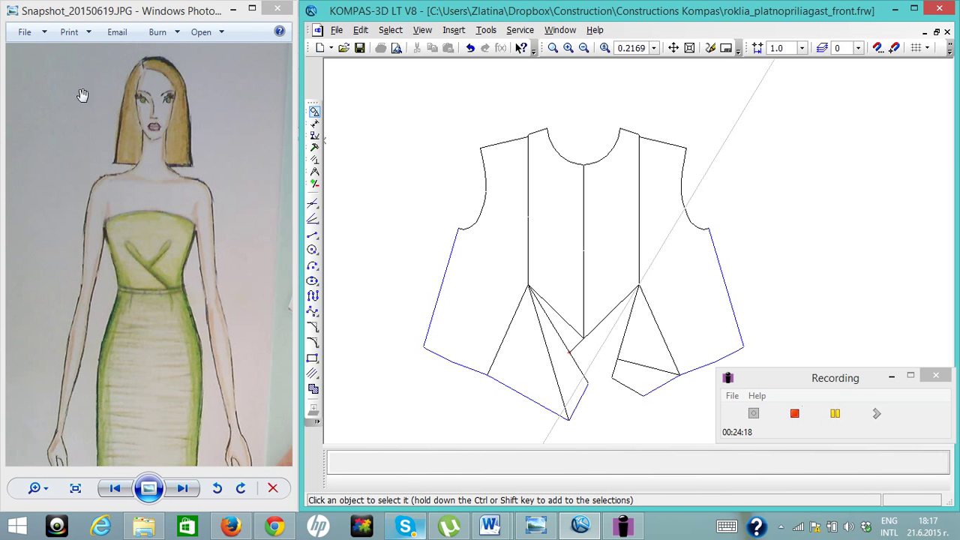
Draw a line from the lower fold crossing to the right dart point, then delete the remaining guide.
click(313, 234)
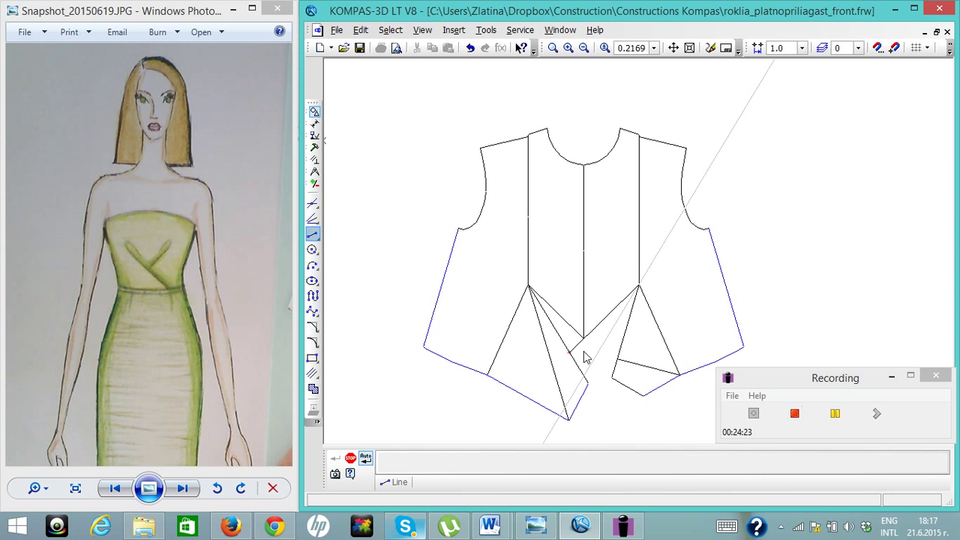
click(583, 375)
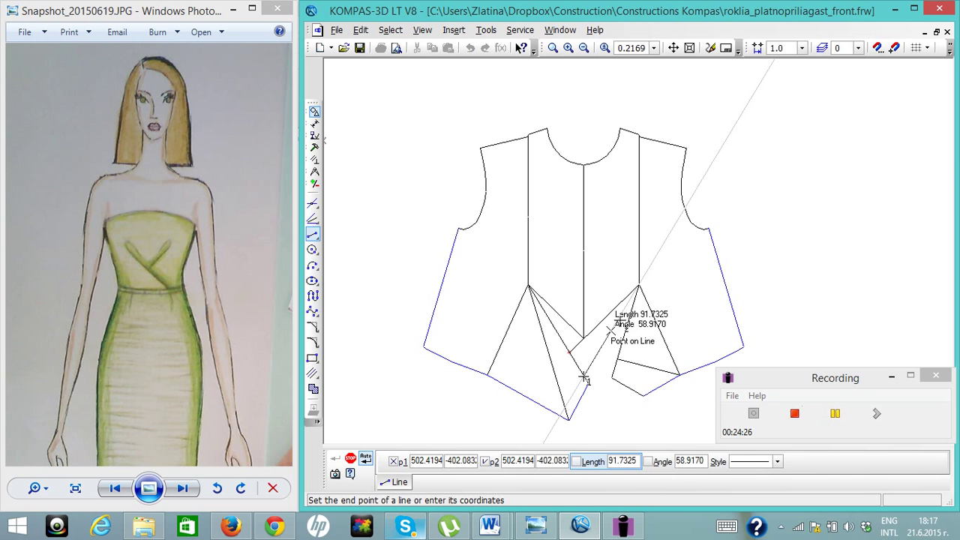
click(639, 287)
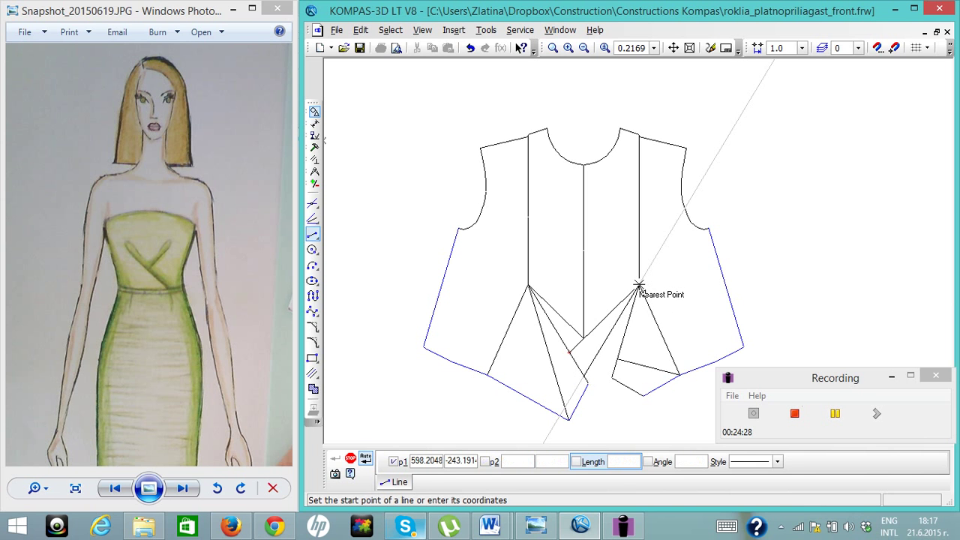
key(Escape)
click(723, 153)
key(Delete)
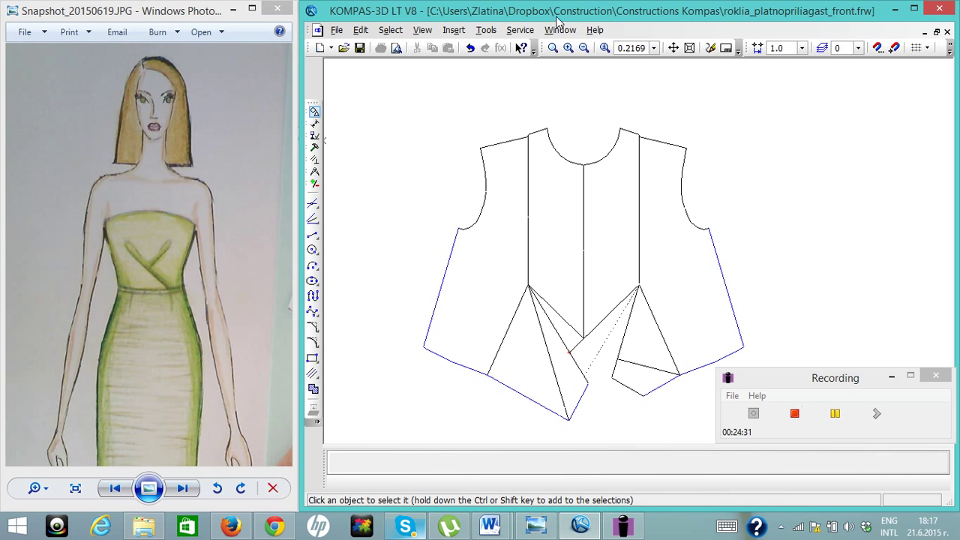
click(567, 47)
right_click(568, 47)
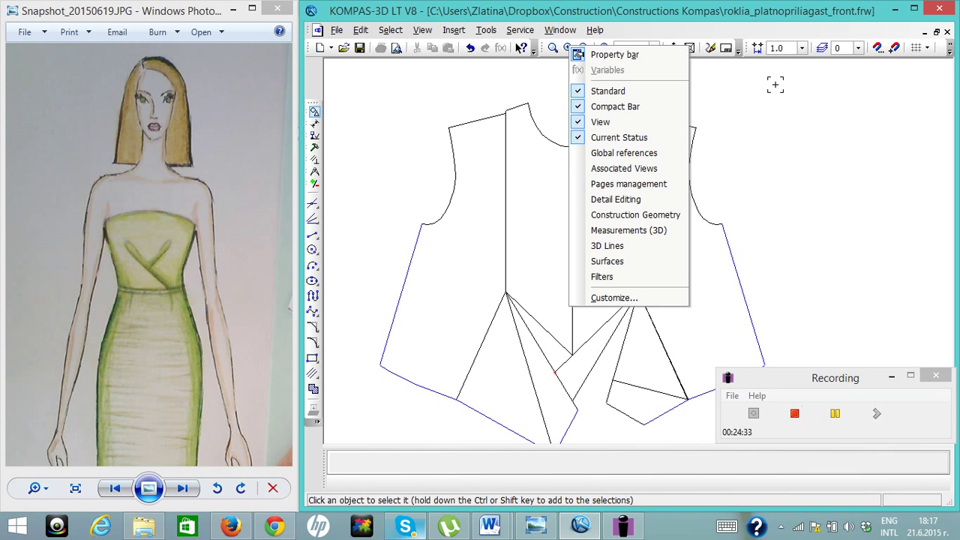
Shift the pattern up and zoom in repeatedly on the crossed drape panels to scale 0.2603.
click(752, 141)
click(584, 47)
click(583, 47)
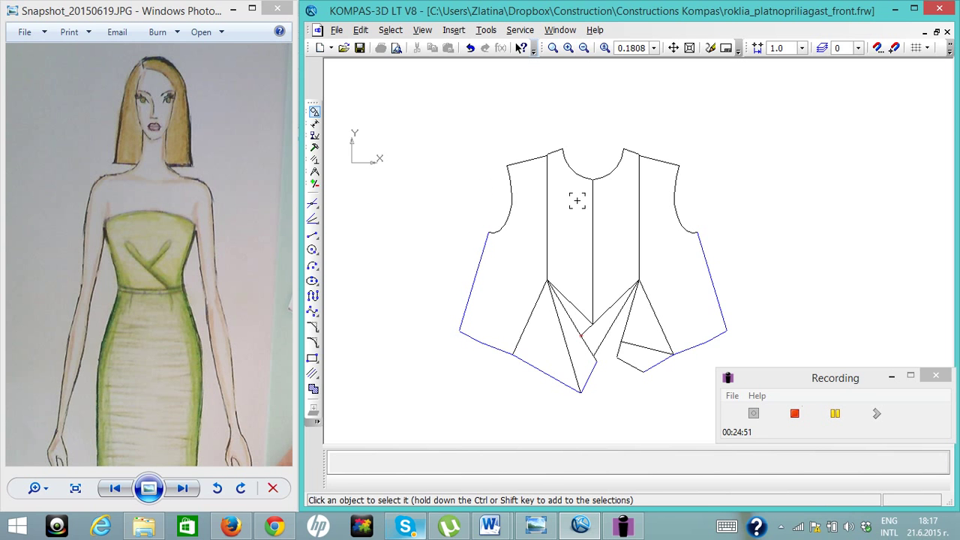
click(673, 47)
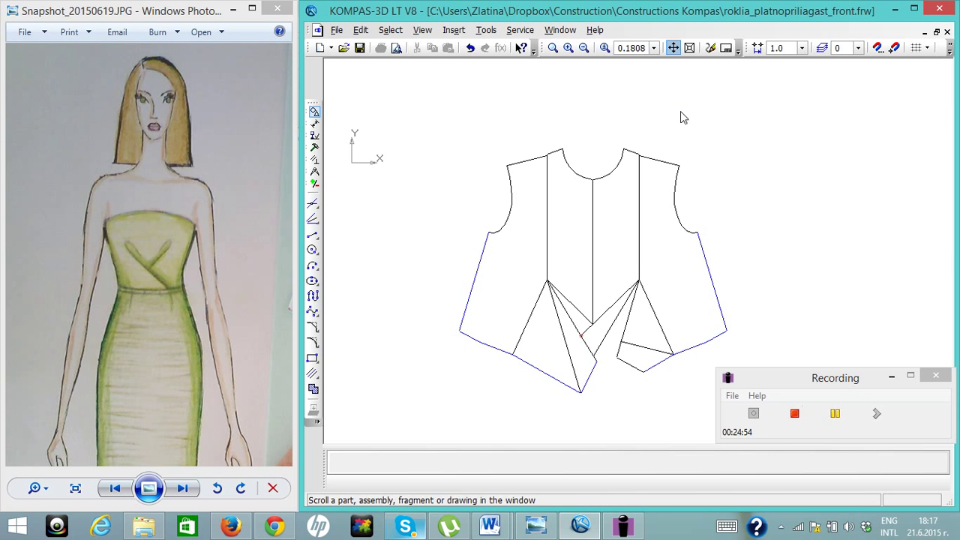
drag(711, 176, 698, 118)
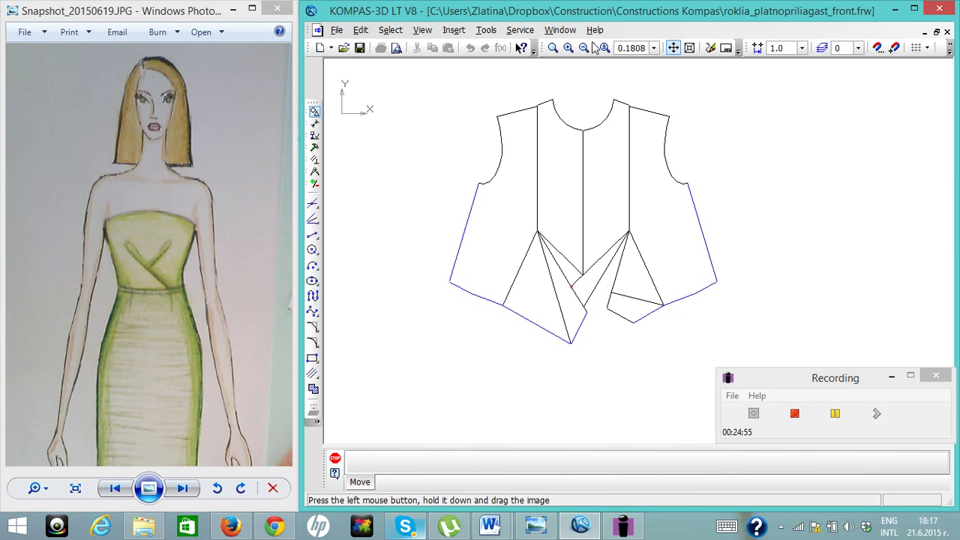
click(586, 48)
click(568, 47)
click(569, 47)
click(568, 47)
click(569, 47)
click(568, 47)
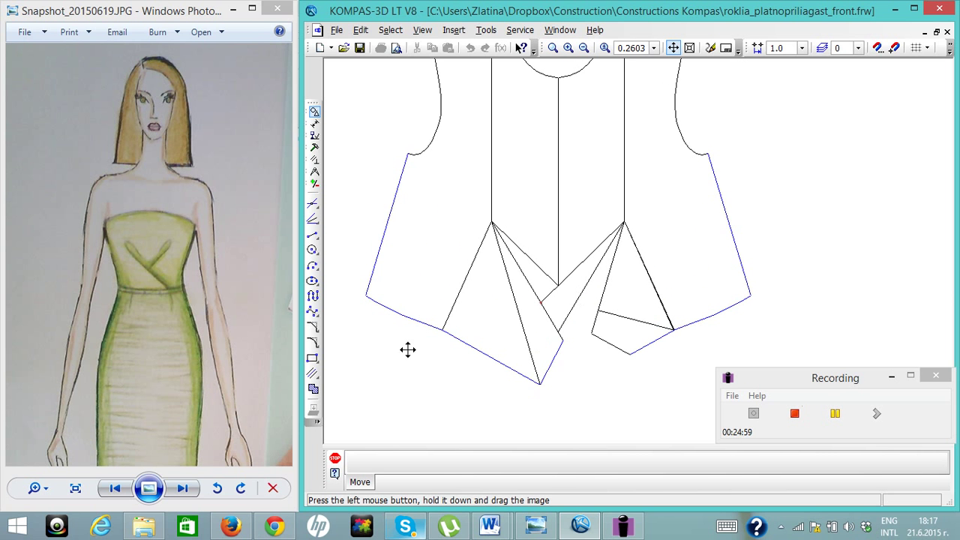
click(673, 47)
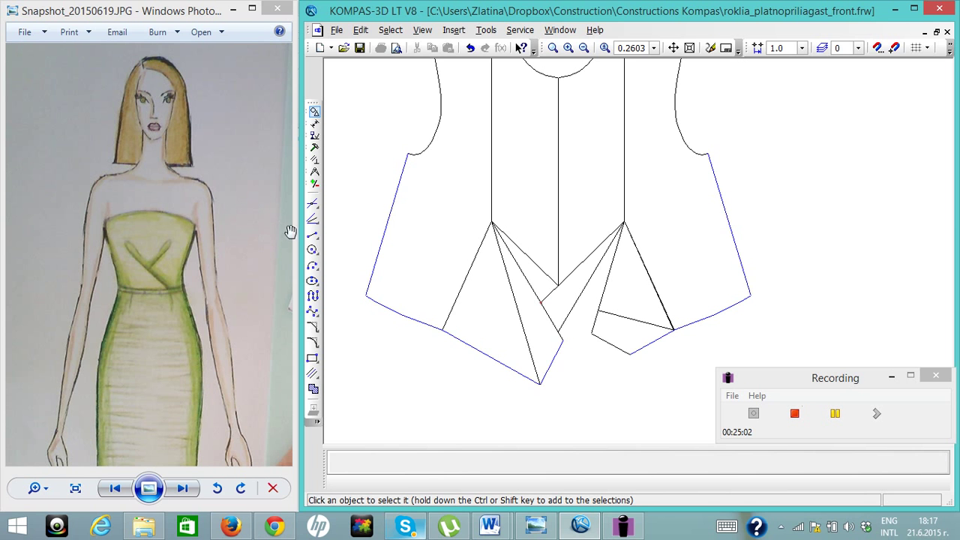
Draw a short connecting line from the left drape panel's lower tip to the right drape panel.
click(313, 234)
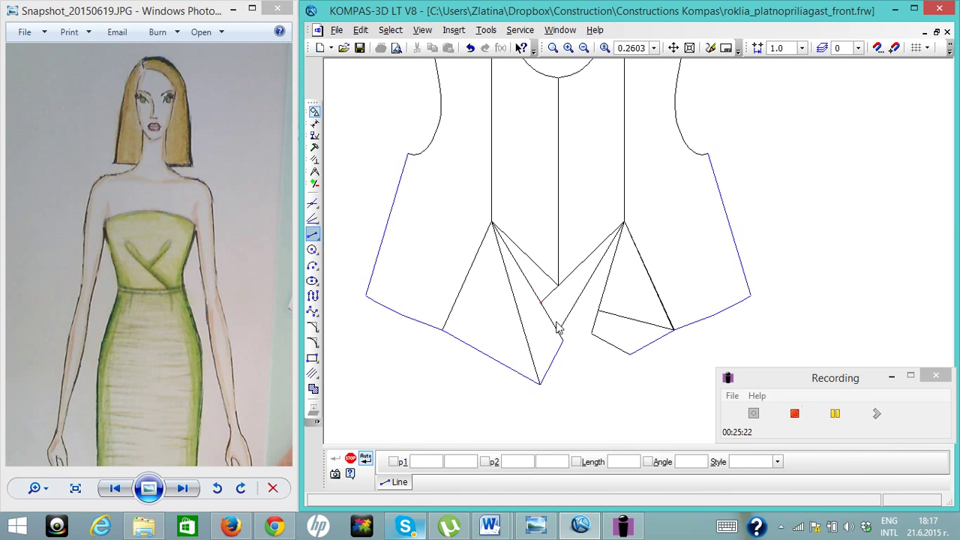
right_click(308, 265)
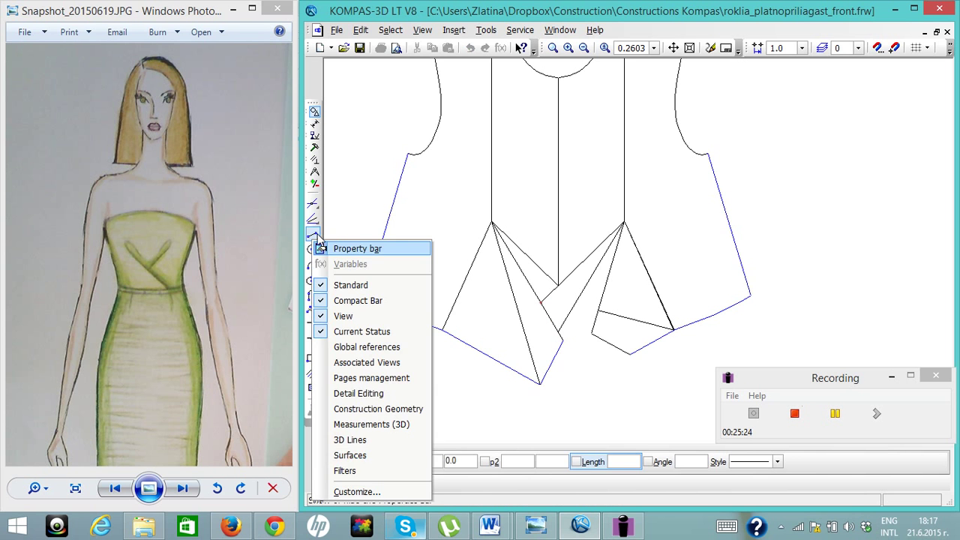
click(314, 235)
click(313, 236)
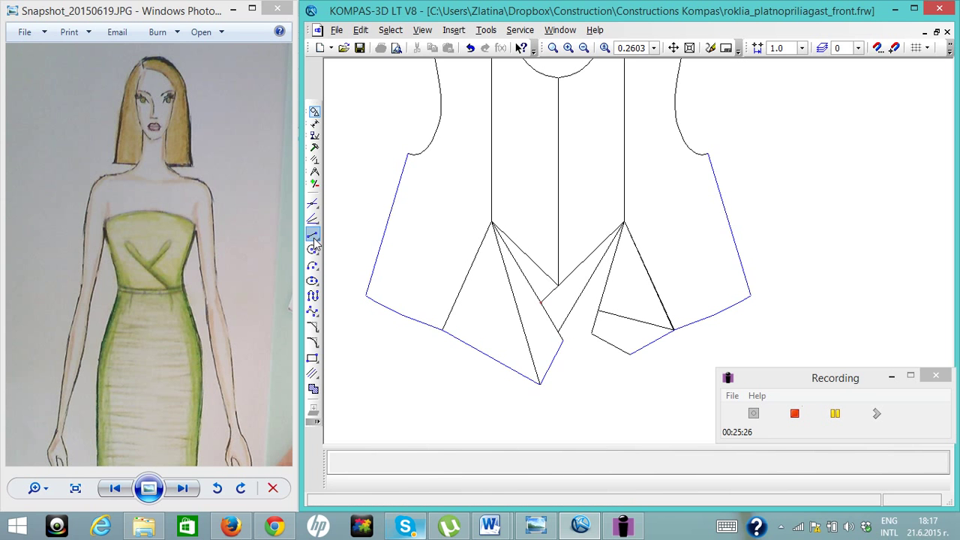
click(556, 328)
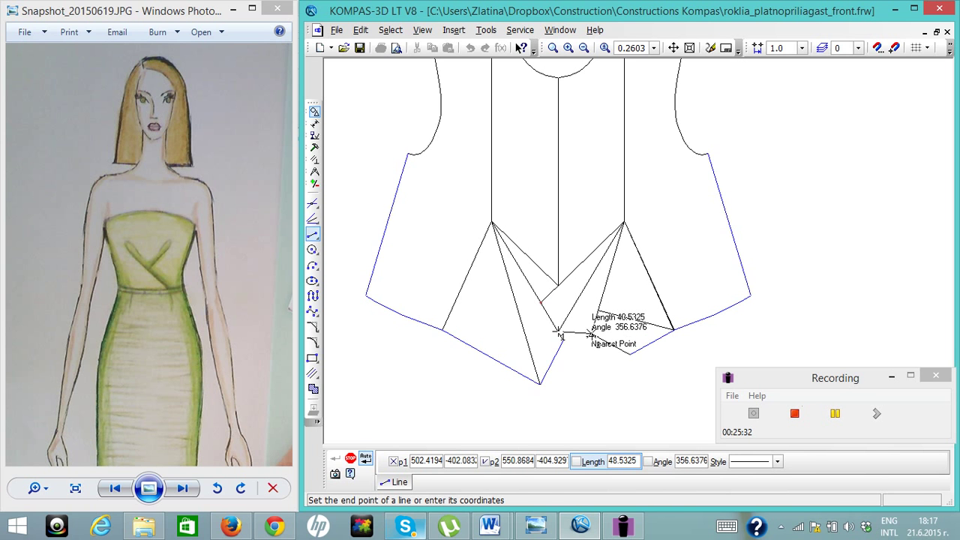
click(591, 333)
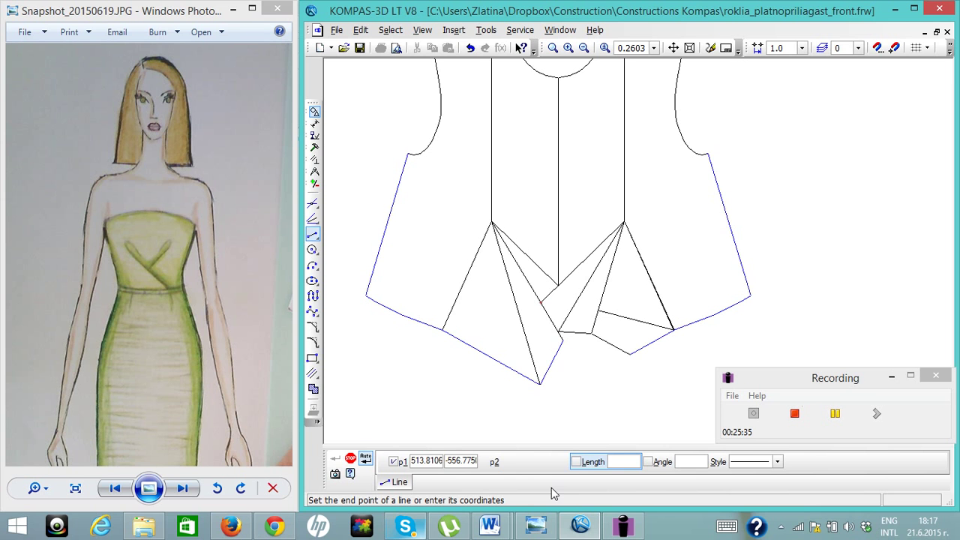
key(Escape)
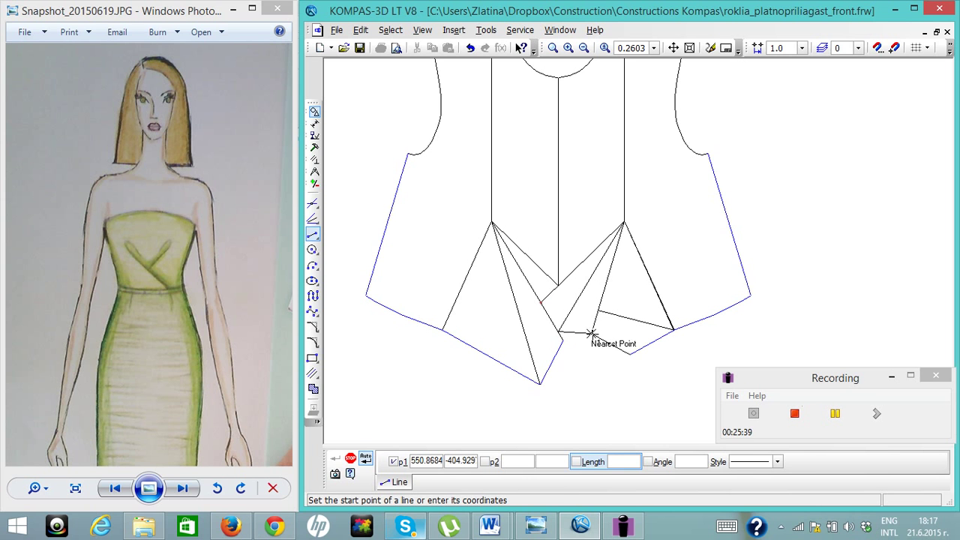
click(568, 427)
key(Escape)
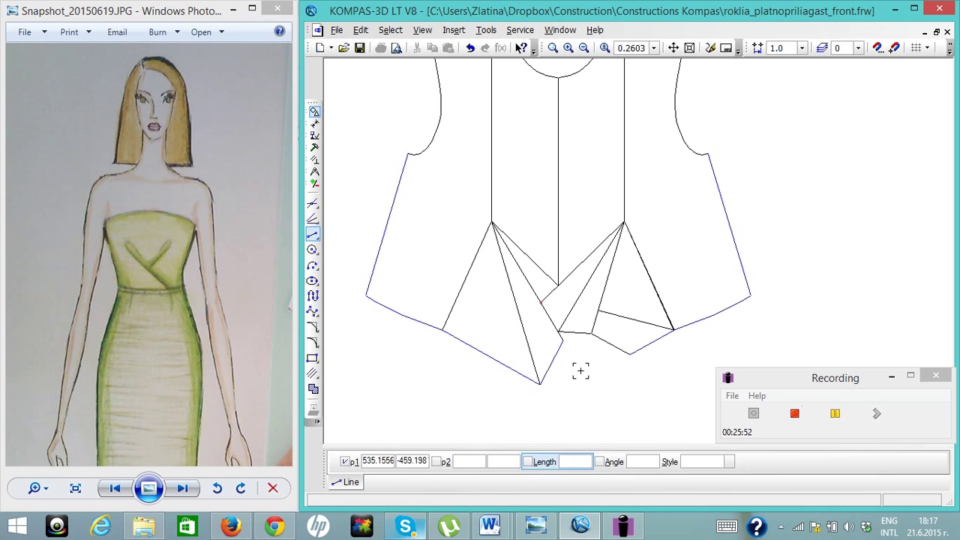
key(Escape)
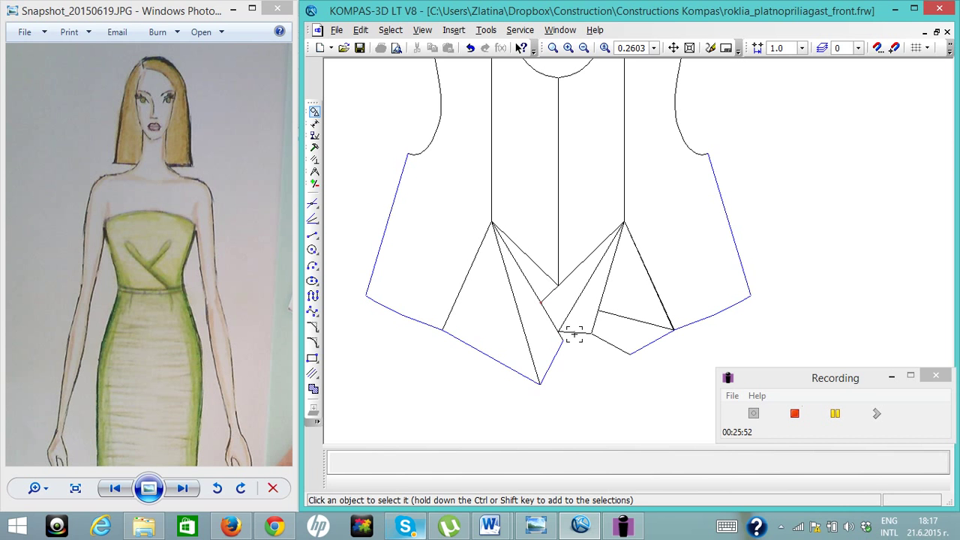
click(574, 332)
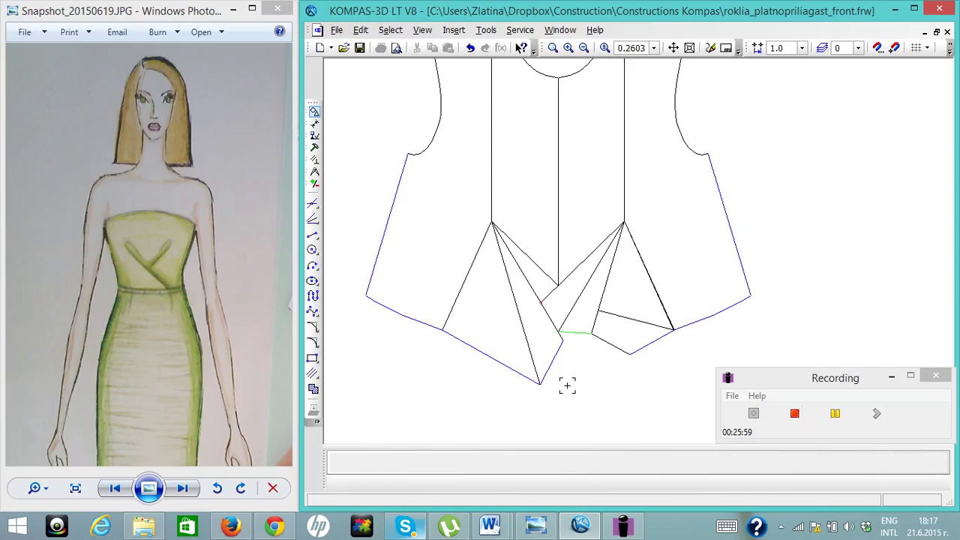
Change both drape panels' lower edges and the short connecting line from Thin to Normal style.
click(611, 343)
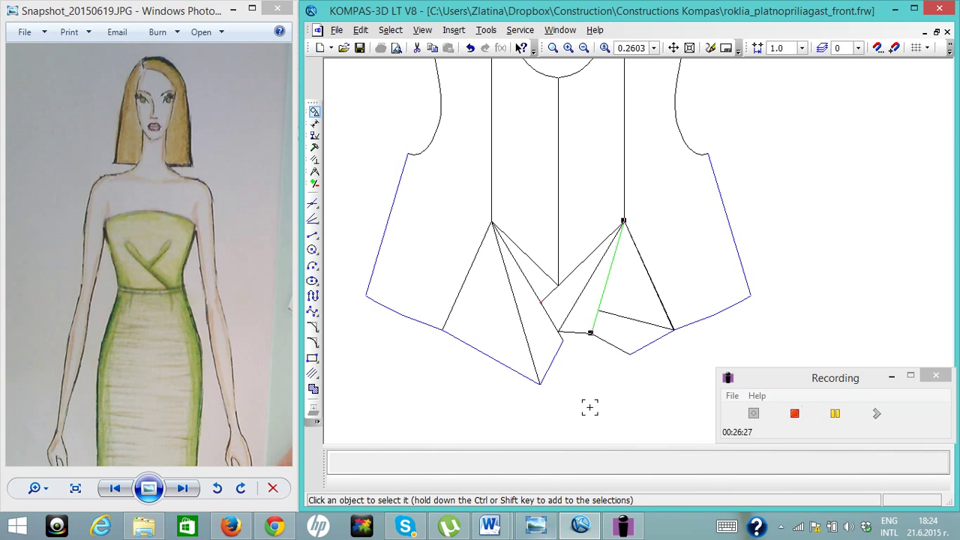
click(589, 407)
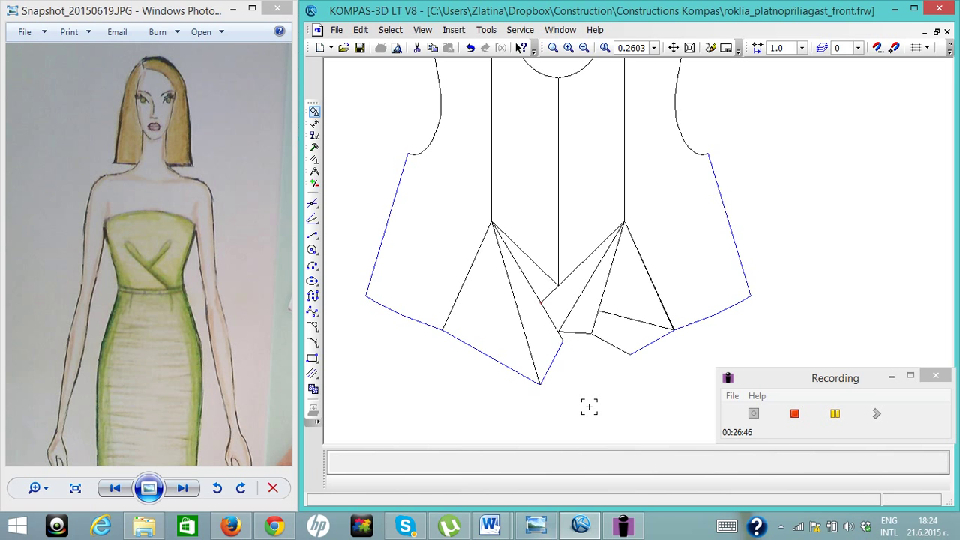
click(549, 315)
click(564, 331)
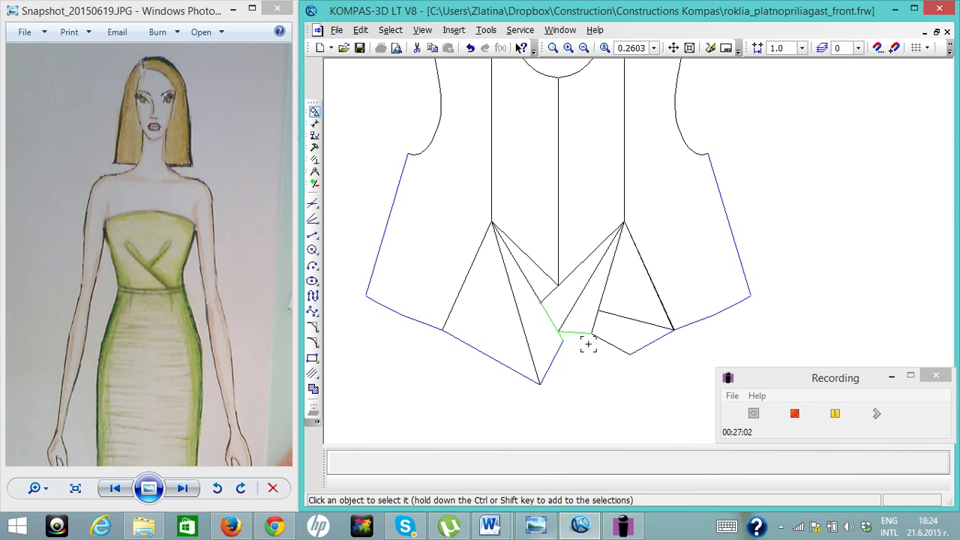
click(609, 343)
right_drag(608, 345, 627, 381)
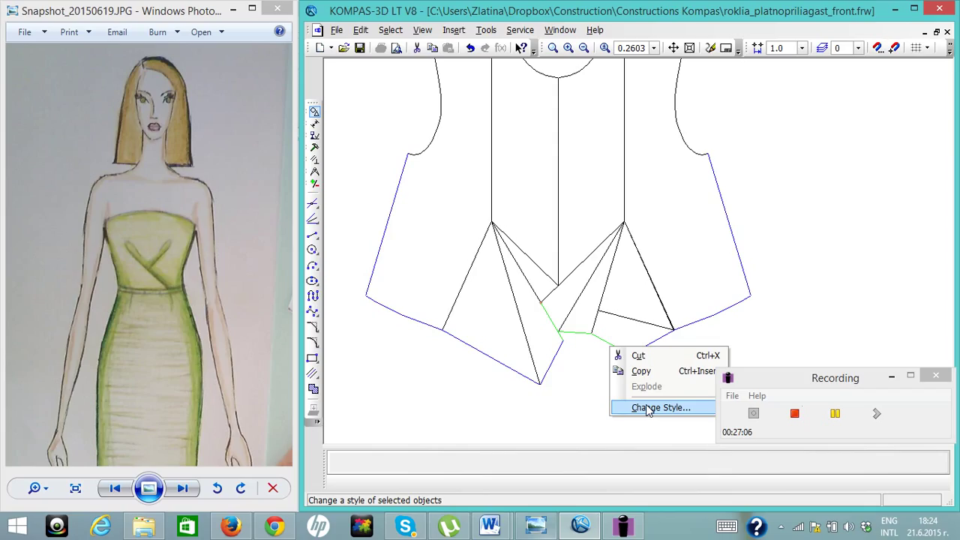
click(649, 408)
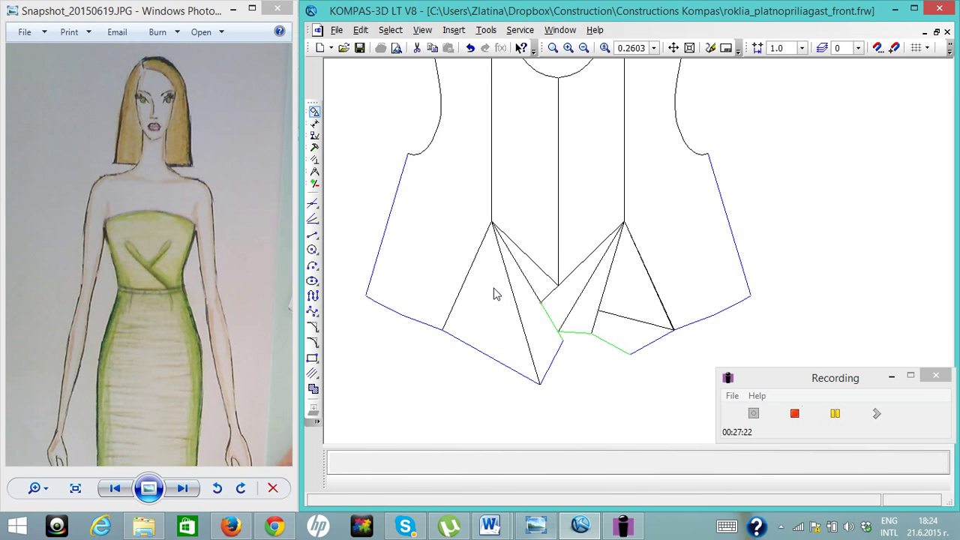
click(491, 286)
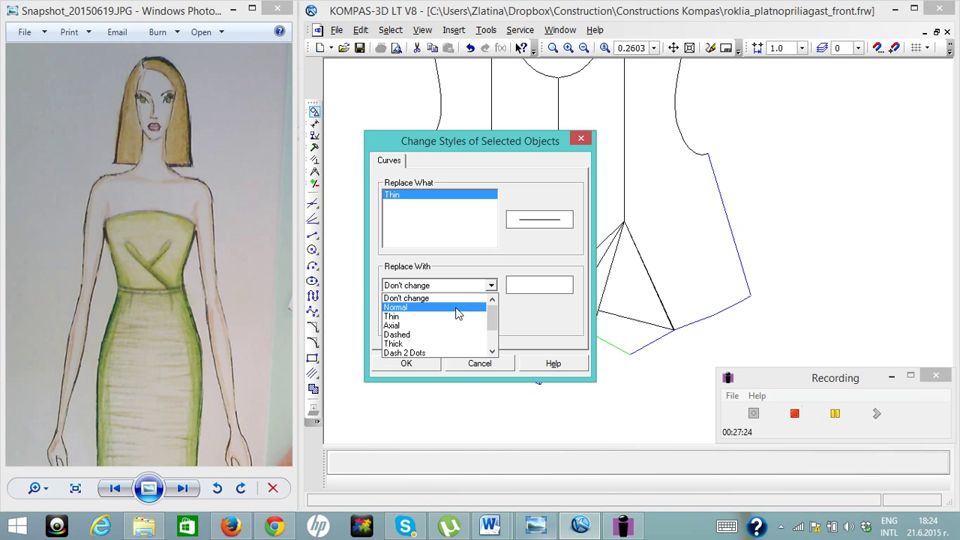
click(458, 308)
click(422, 364)
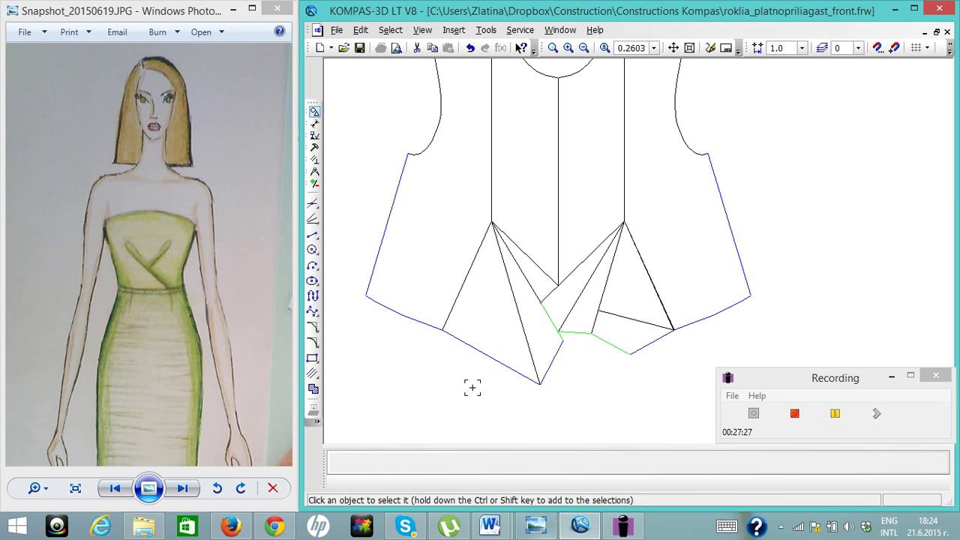
click(588, 398)
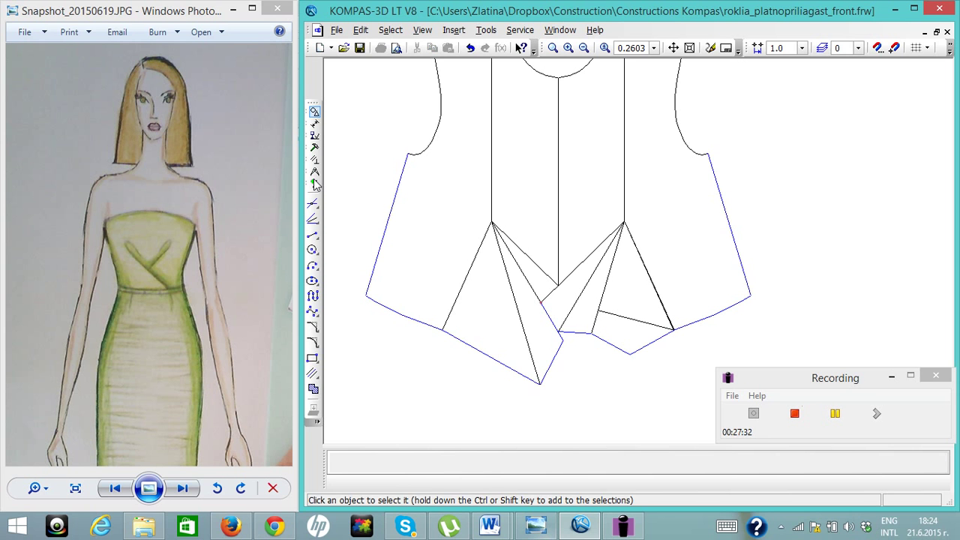
Use the Point tool to mark the centre-front fold tip and a spot on the right drape edge.
click(315, 208)
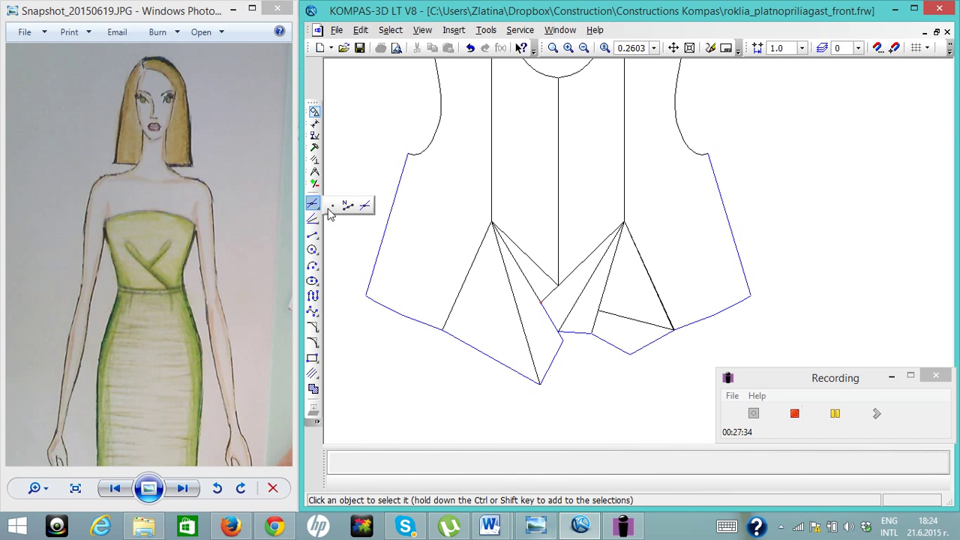
click(558, 284)
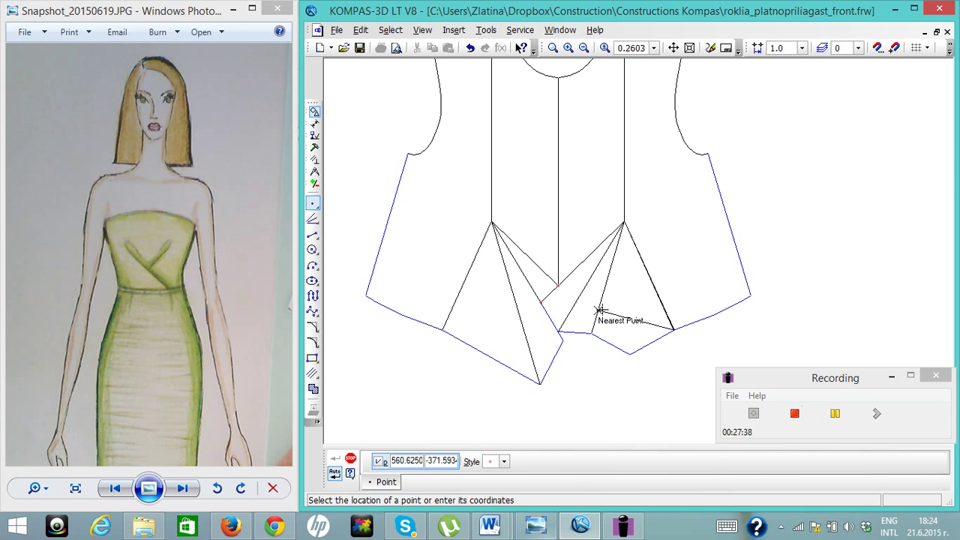
click(599, 310)
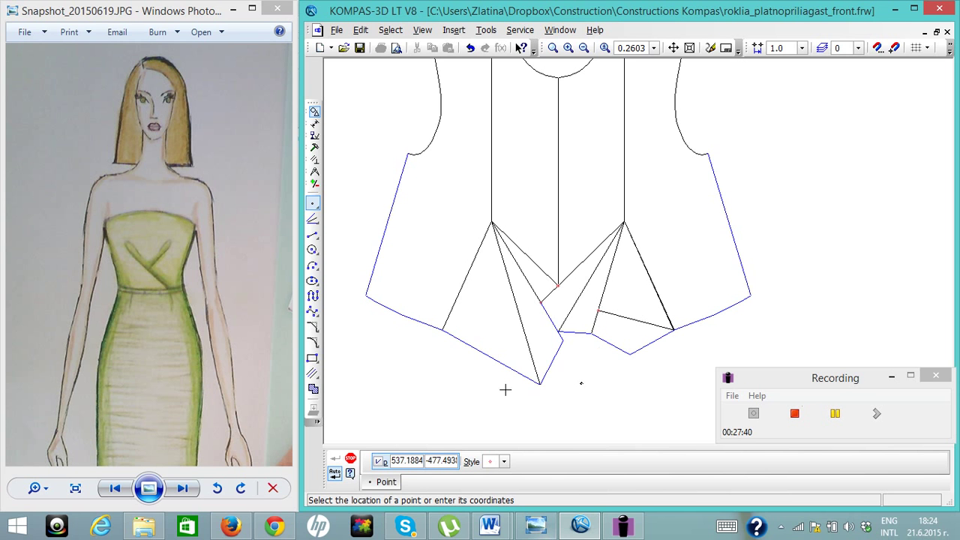
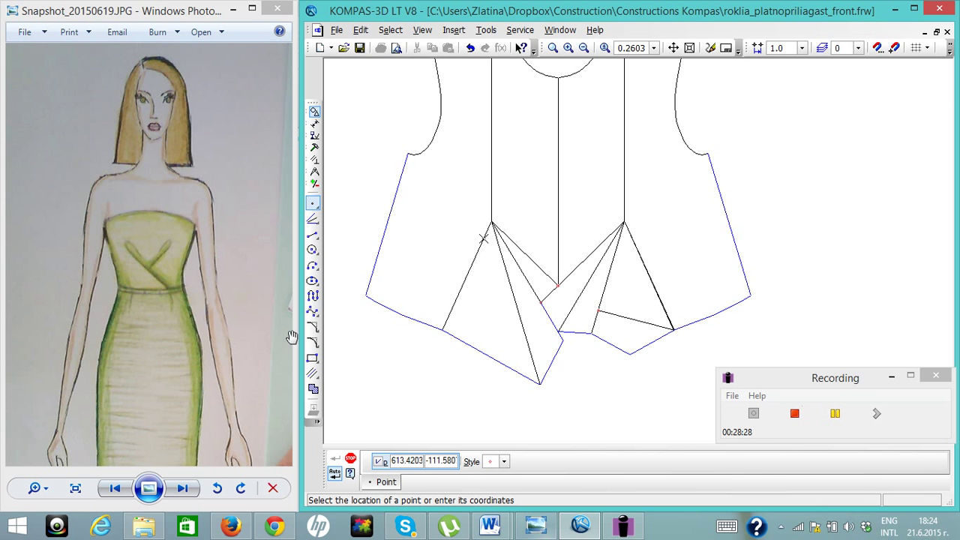
Draw radius-100 bust circles centred on the left and right dart apexes.
click(312, 248)
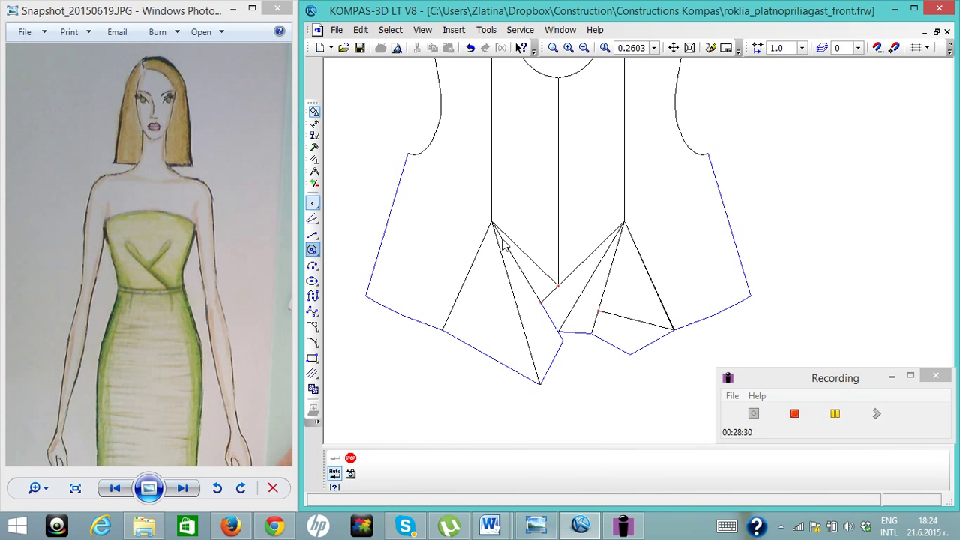
click(492, 223)
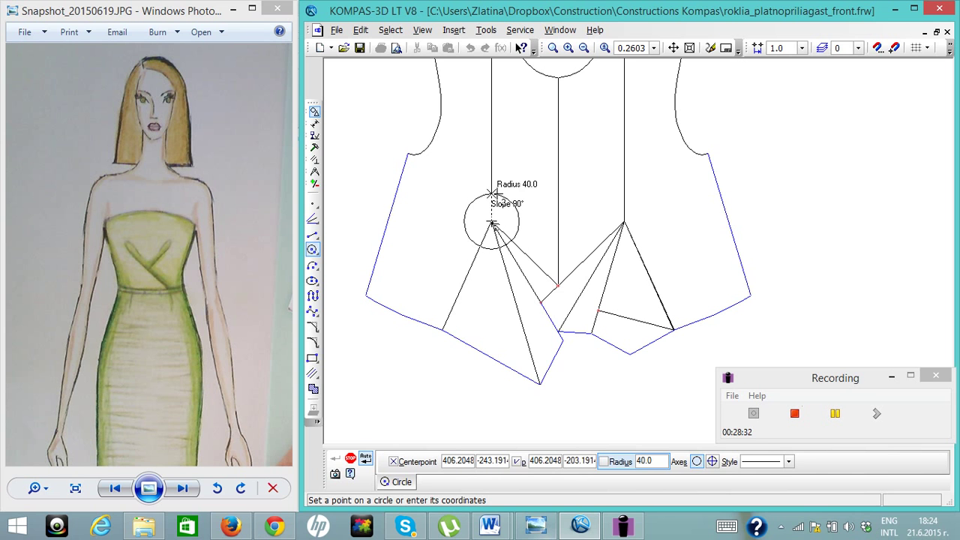
text(100)
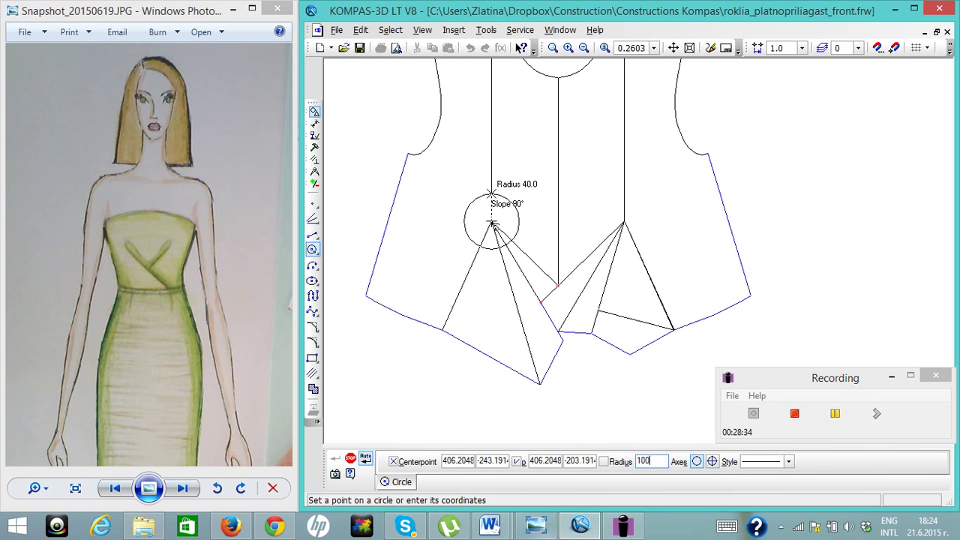
key(Return)
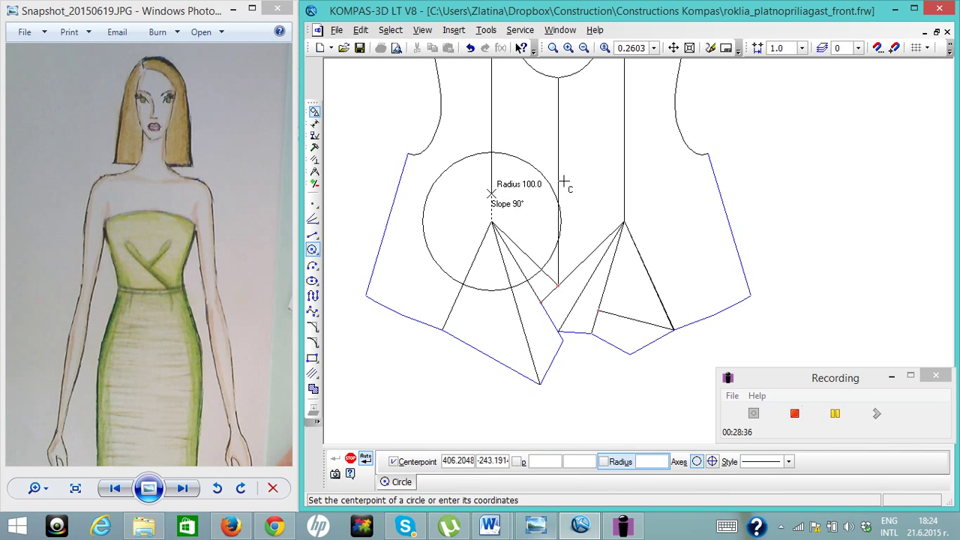
click(625, 221)
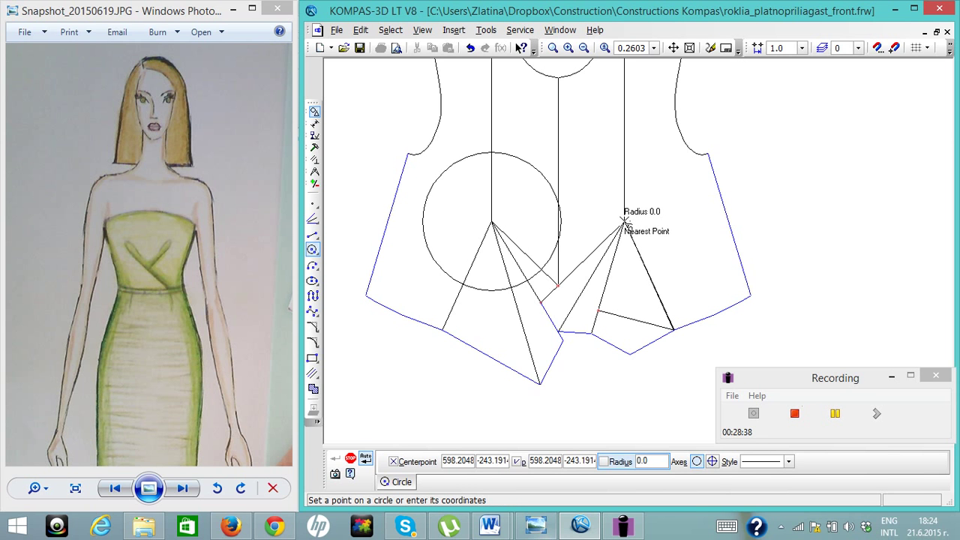
text(00)
key(Home)
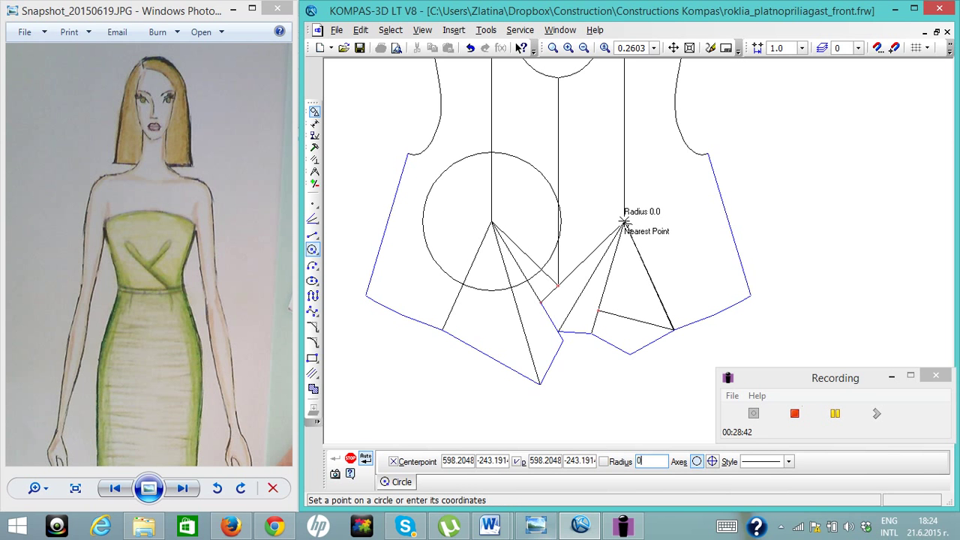
text(1)
key(Return)
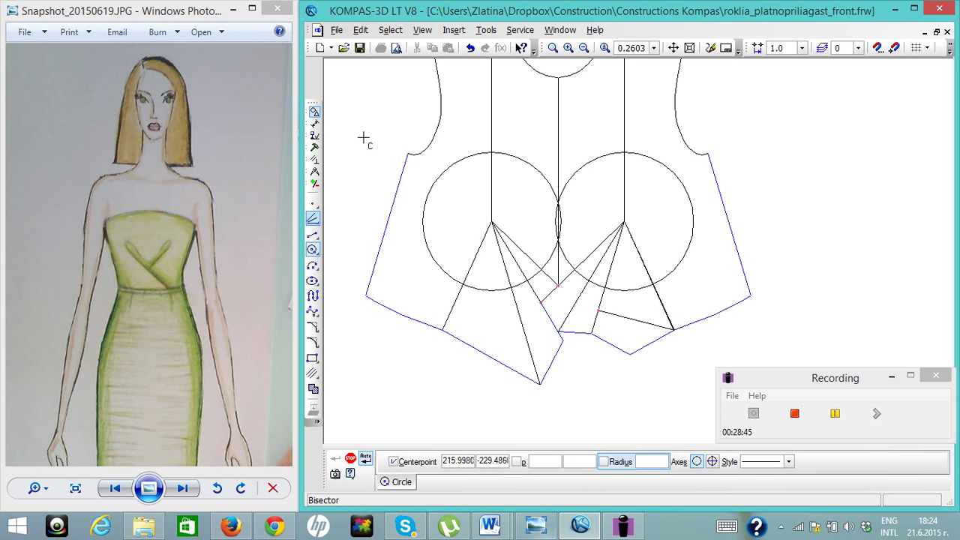
Add radius-20 circles at the left and right armhole corners.
click(405, 153)
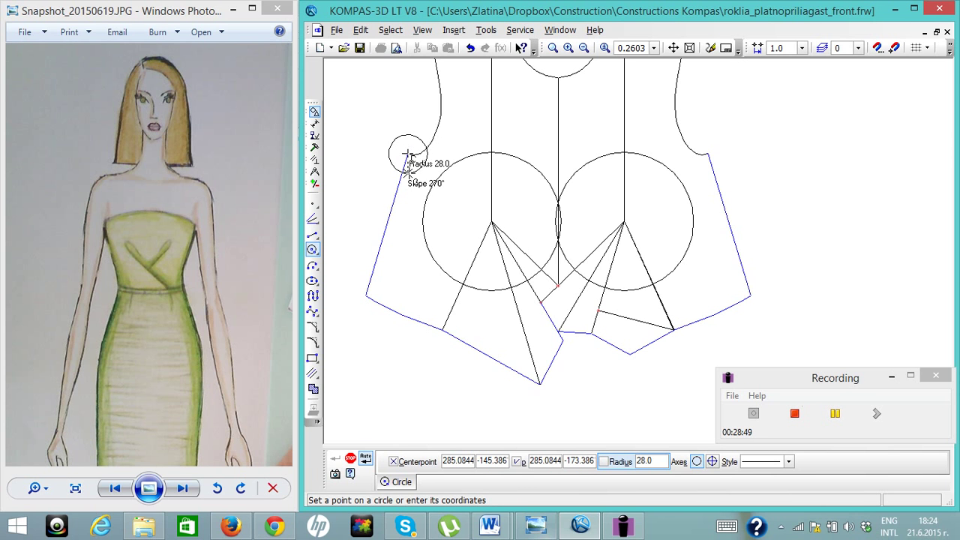
text(20)
key(Return)
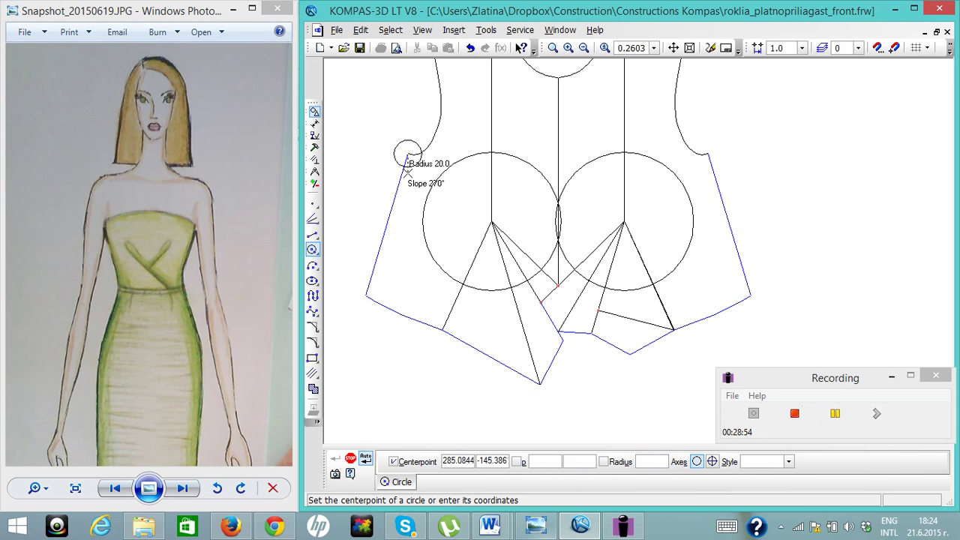
click(711, 155)
text(20)
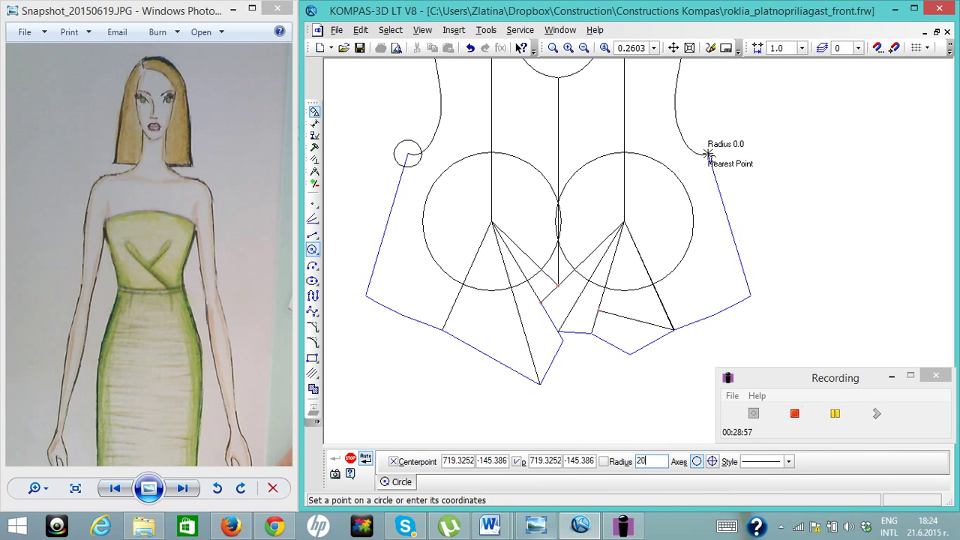
key(Return)
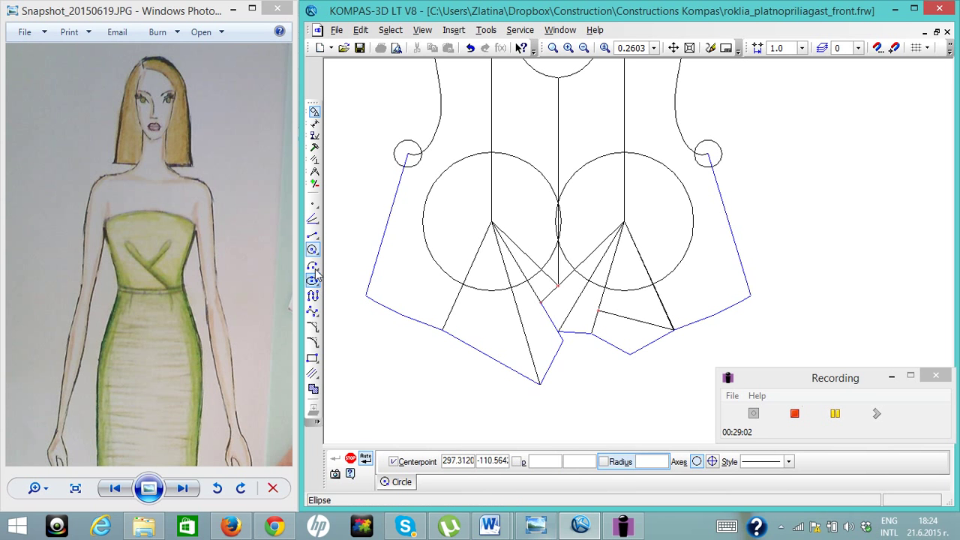
Draw a three-point arc from the left armhole corner through the centre line to the right corner.
drag(314, 266, 348, 271)
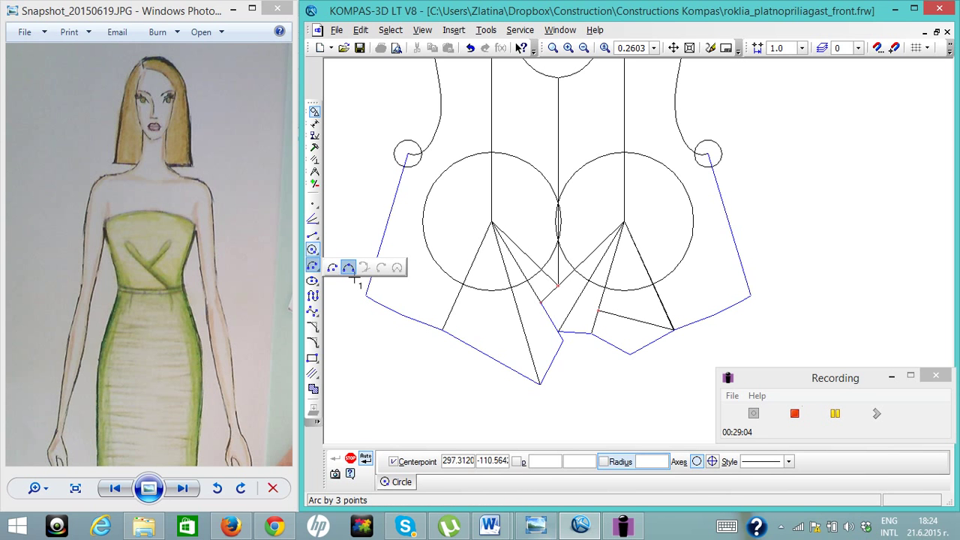
click(349, 272)
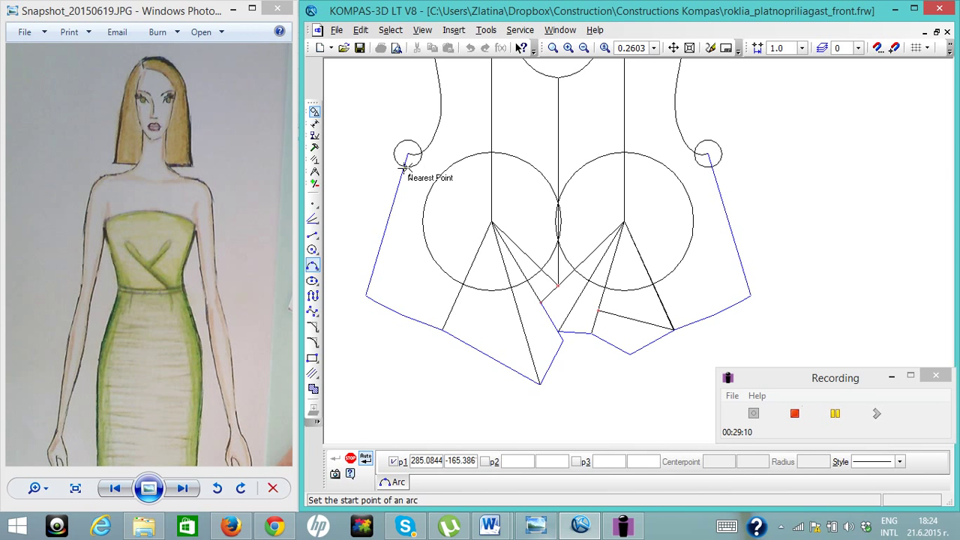
click(403, 167)
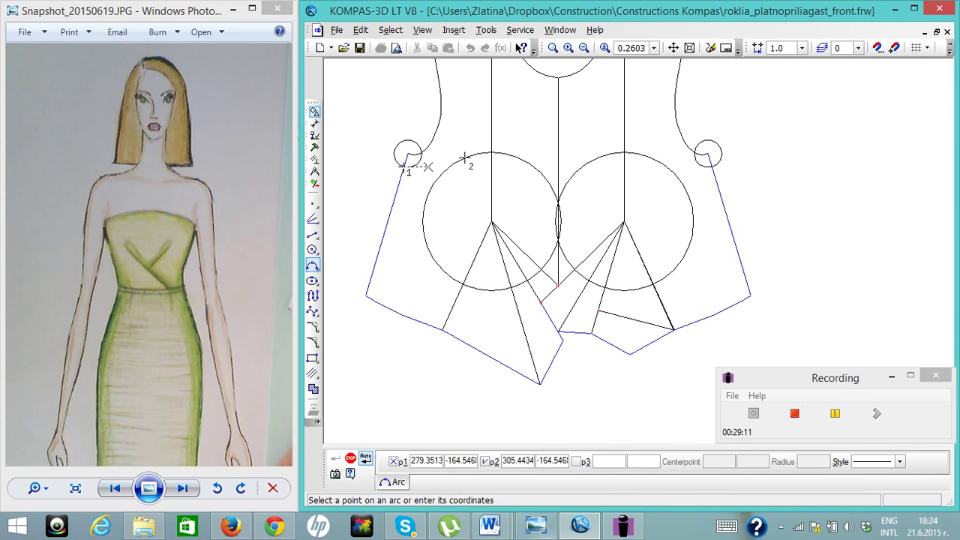
click(558, 140)
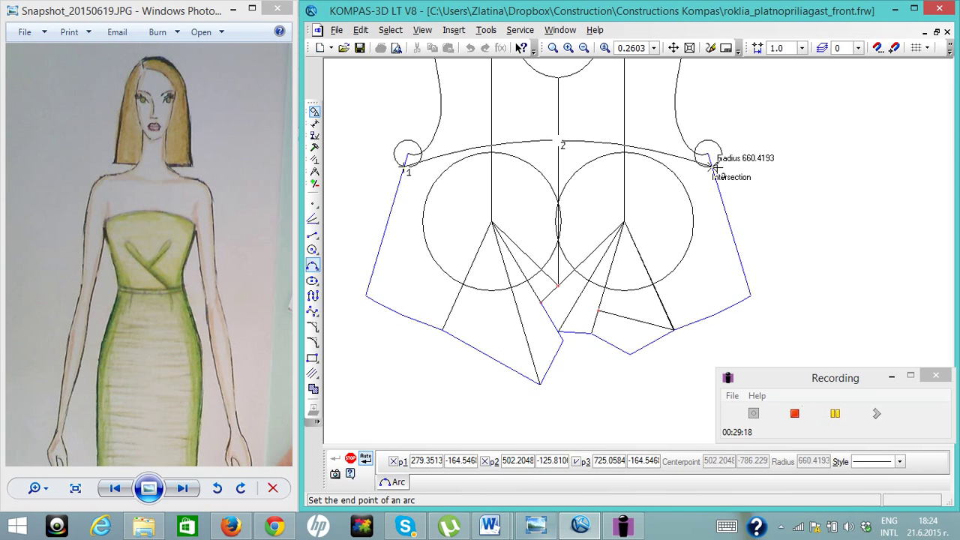
click(714, 166)
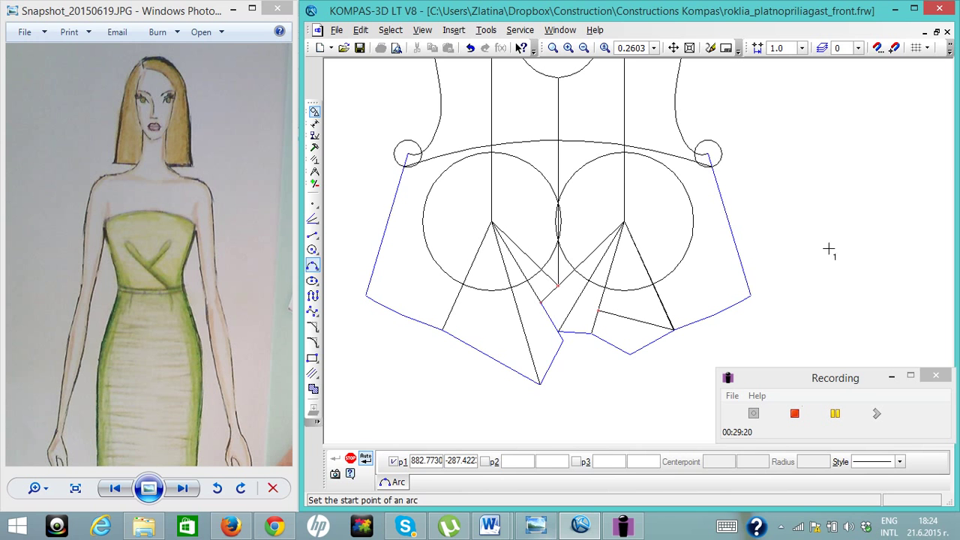
Cancel the stray extra arc and reshape the top arc by dragging its midpoint.
click(797, 228)
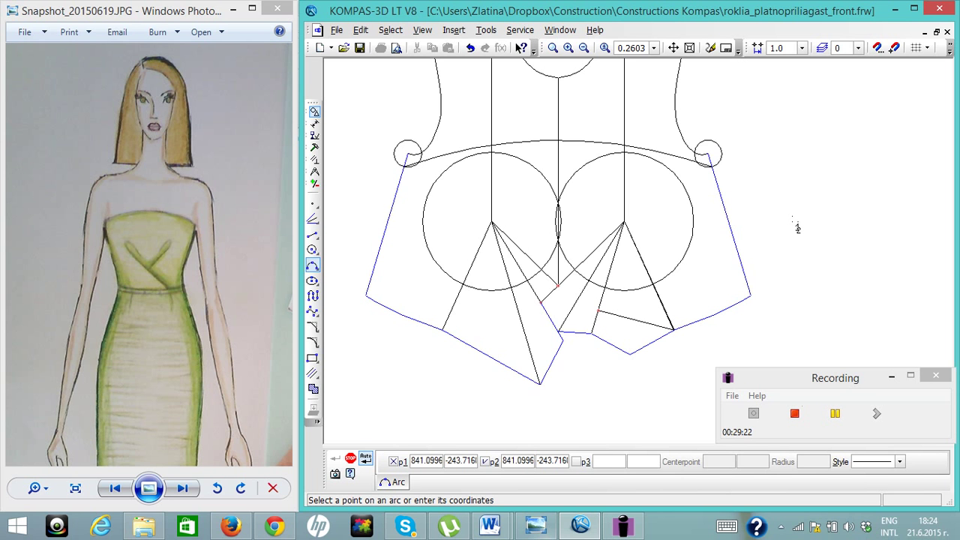
key(Escape)
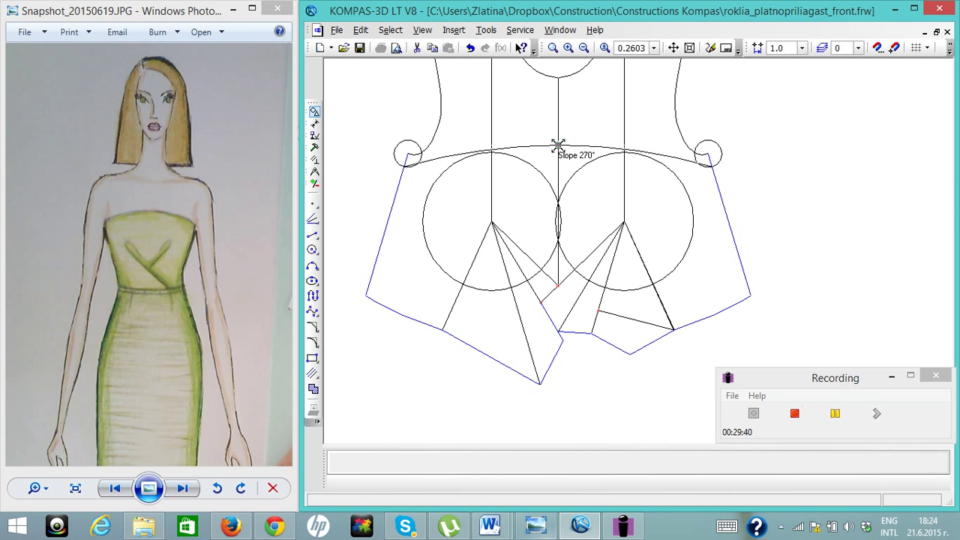
click(558, 147)
drag(558, 147, 558, 145)
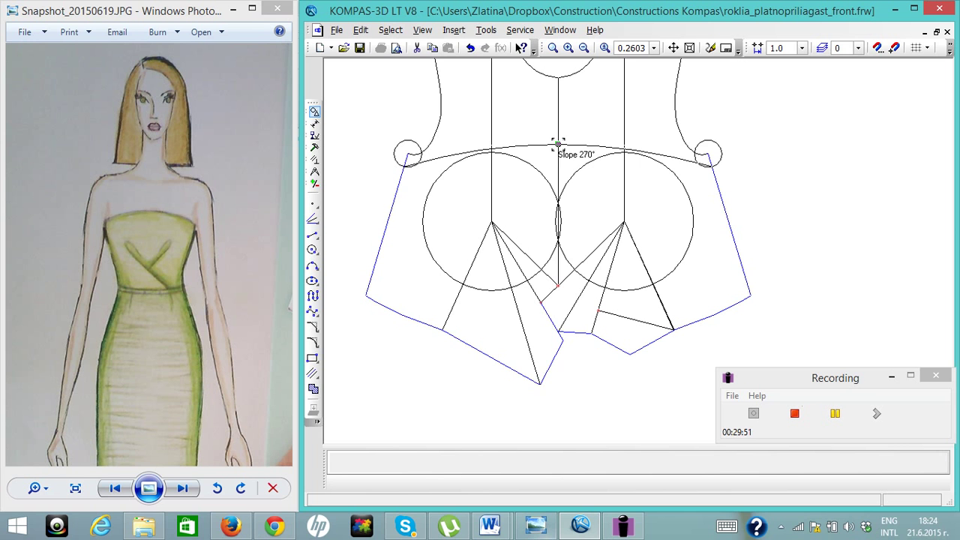
click(557, 144)
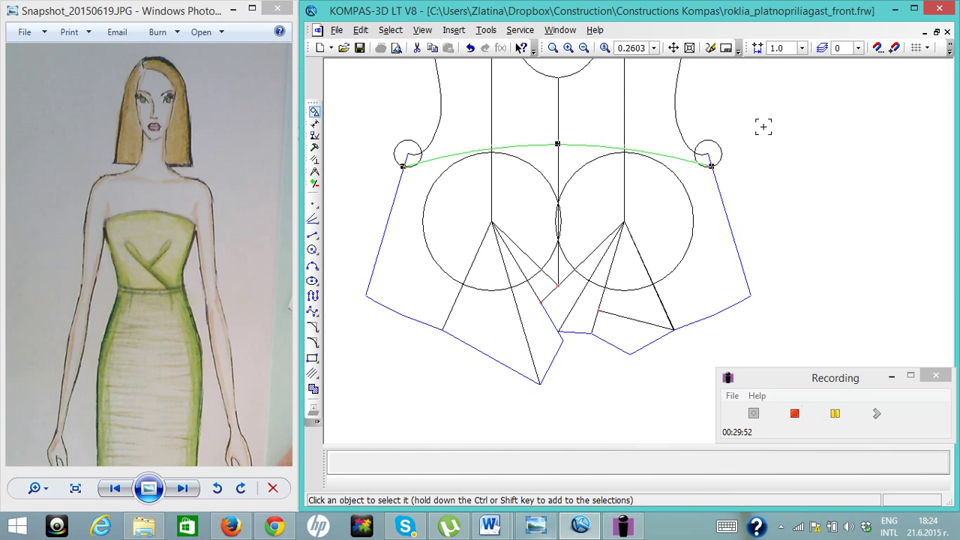
Change the top arc's line style to Normal.
right_click(660, 155)
click(707, 231)
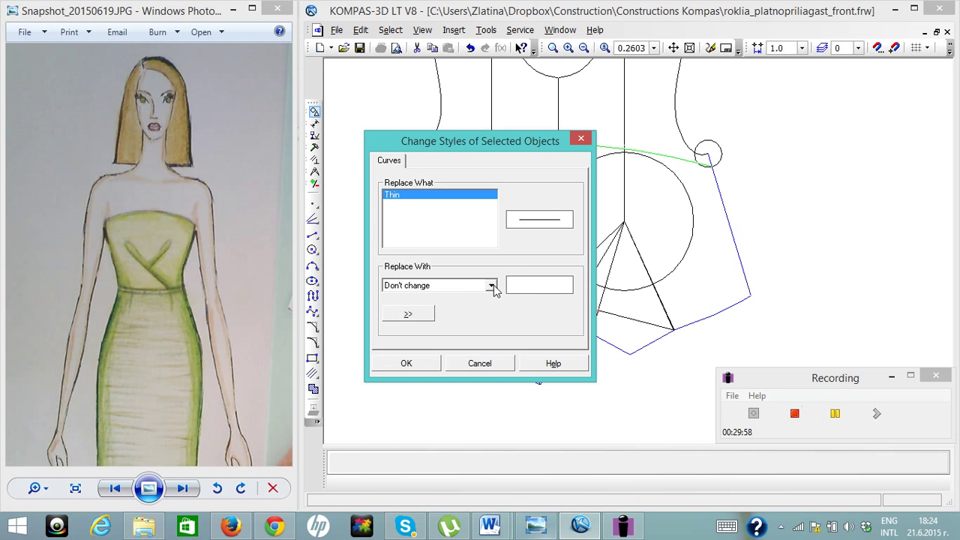
click(491, 286)
click(468, 309)
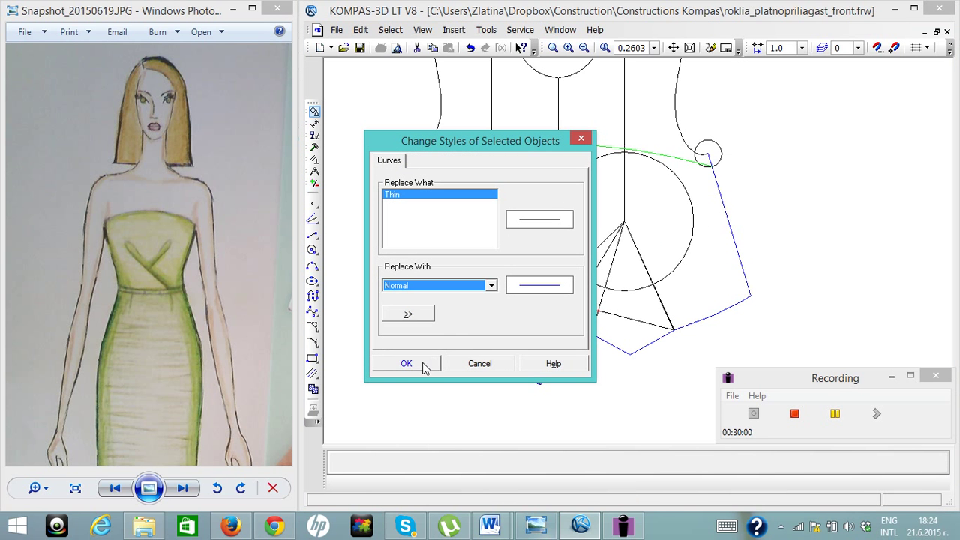
click(423, 364)
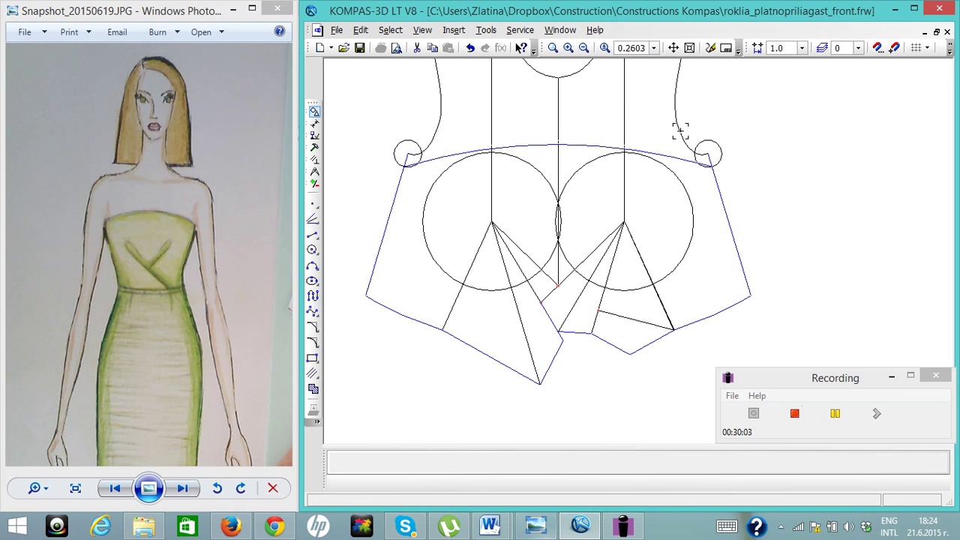
Delete the small circle at the right armhole and select the left shoulder circle.
click(707, 141)
key(Delete)
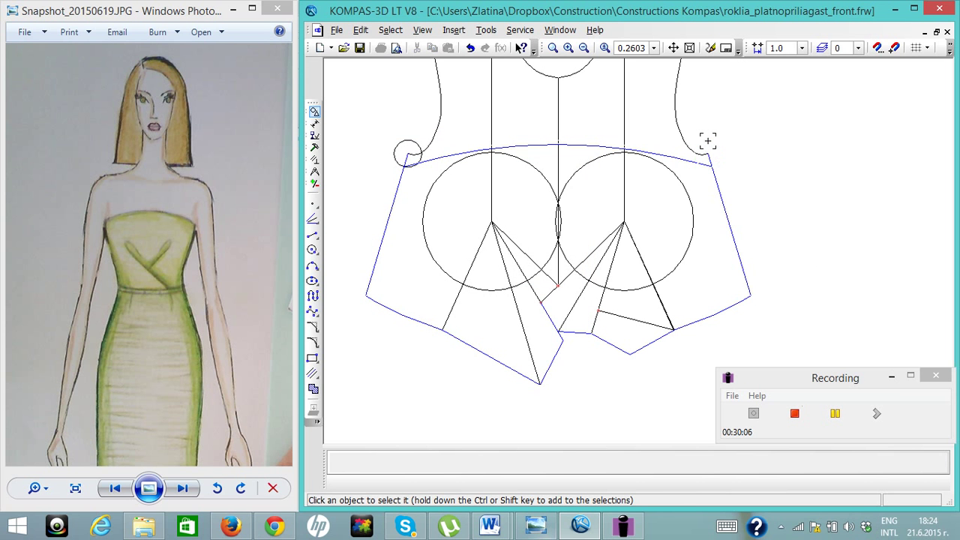
click(392, 155)
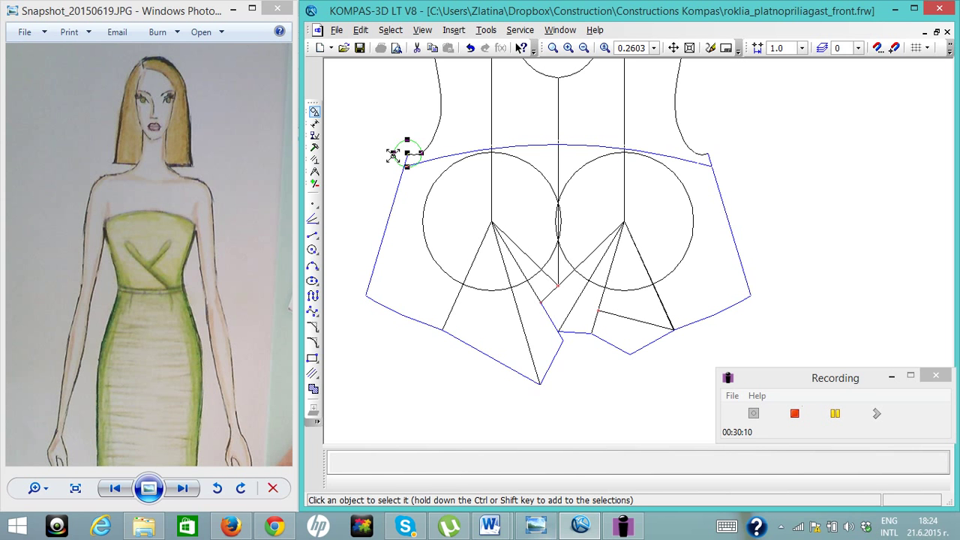
Delete the small shoulder circle and both bust circles.
key(ctrl+x)
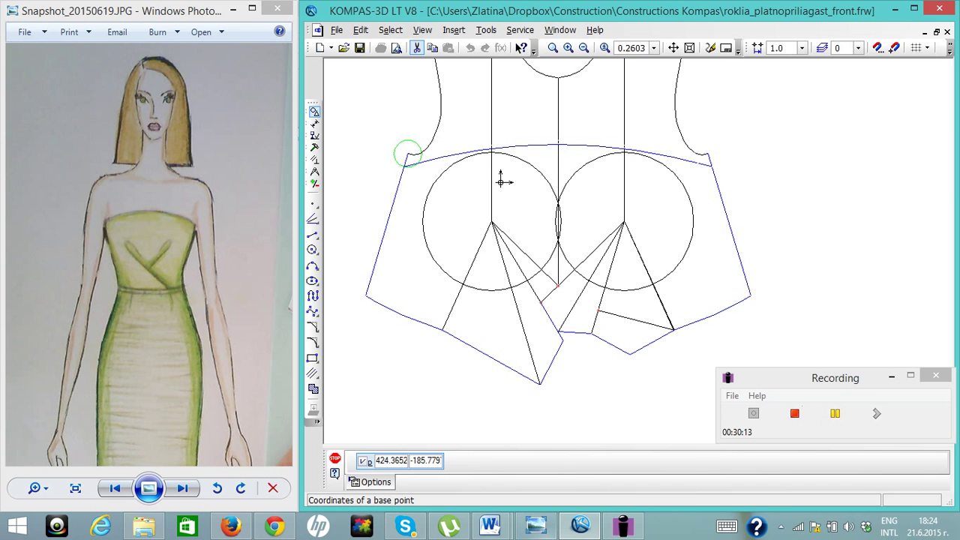
click(420, 155)
key(Delete)
click(433, 185)
key(ctrl+x)
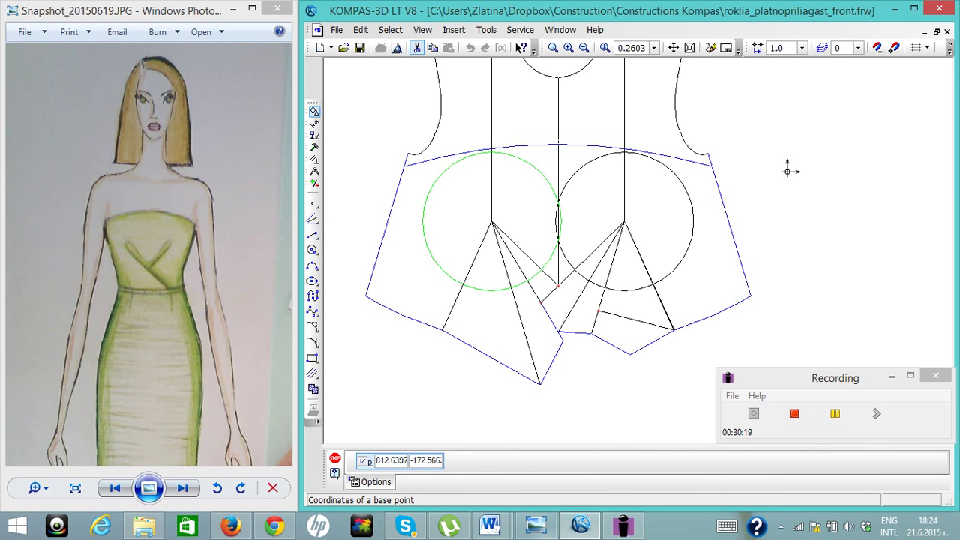
key(Escape)
key(Delete)
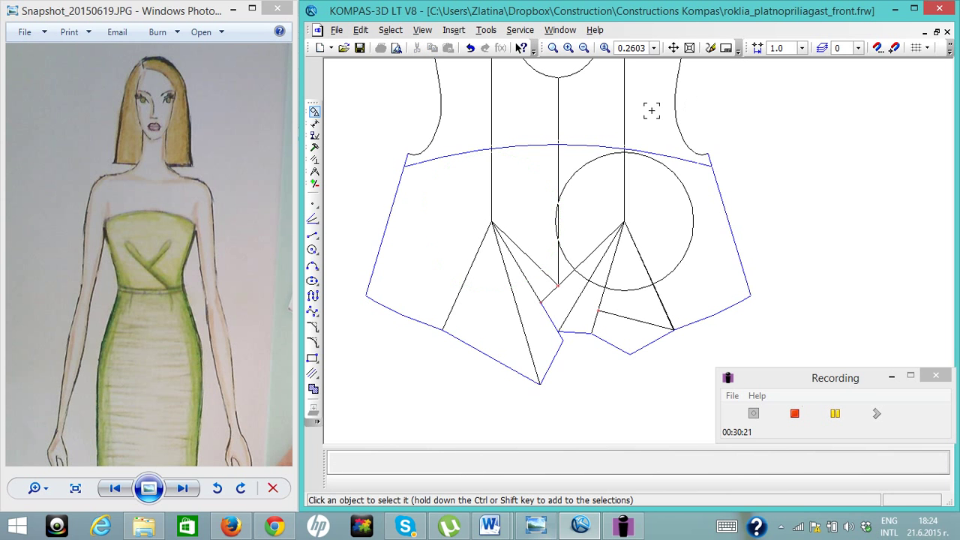
click(608, 158)
key(Delete)
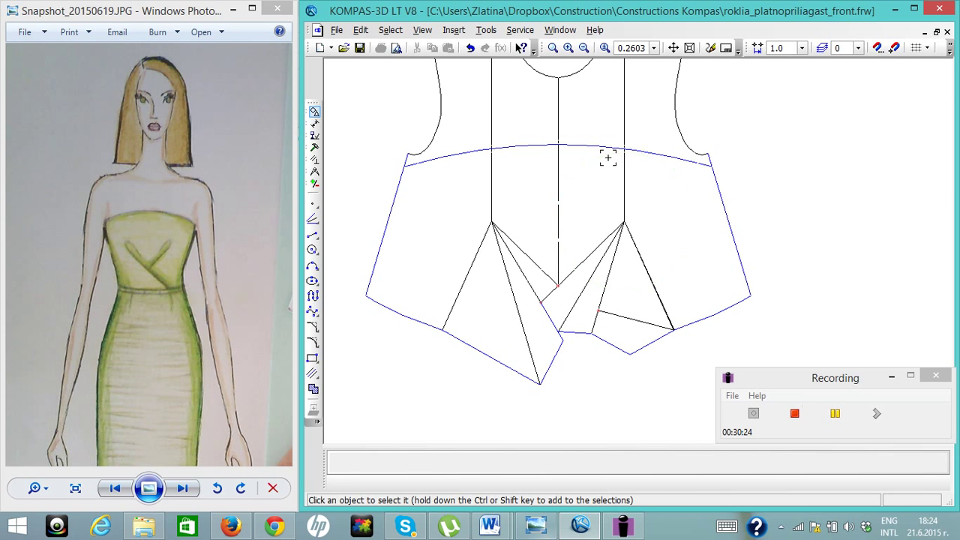
Box-select and delete the neckline, shoulder and armhole lines above the arc.
click(674, 47)
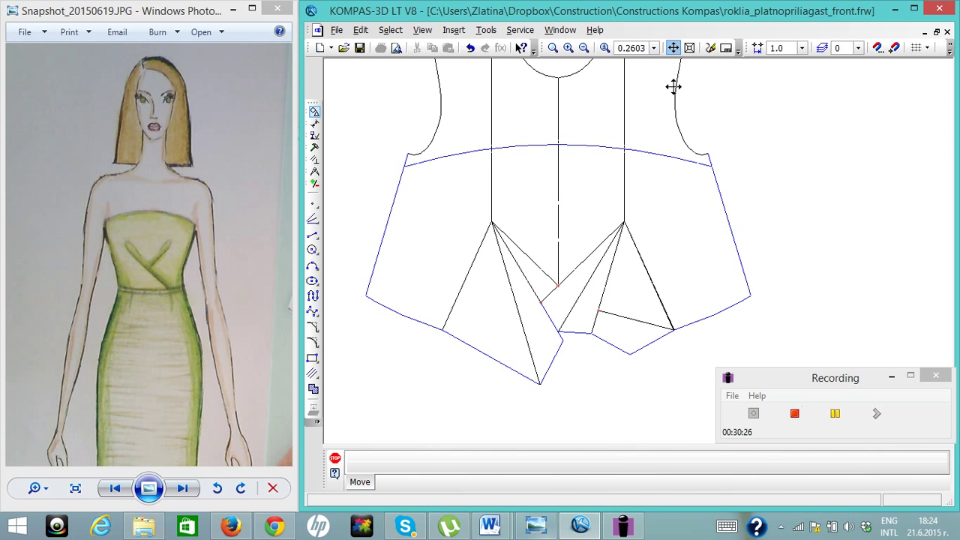
drag(660, 100, 663, 192)
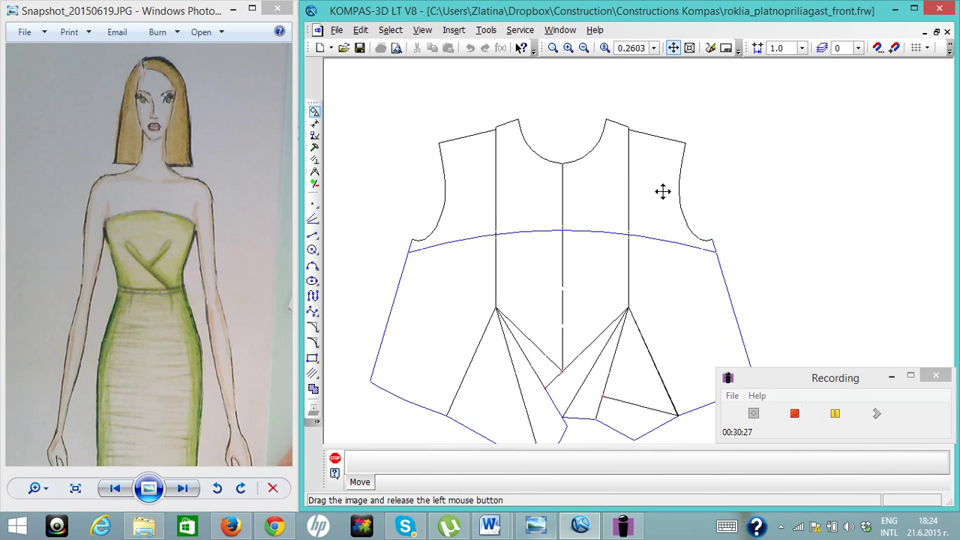
key(Escape)
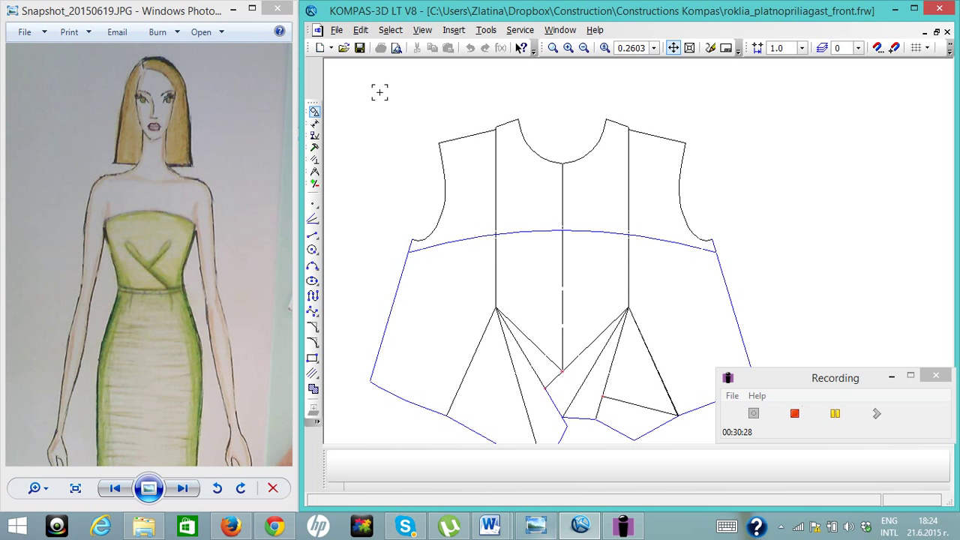
click(357, 81)
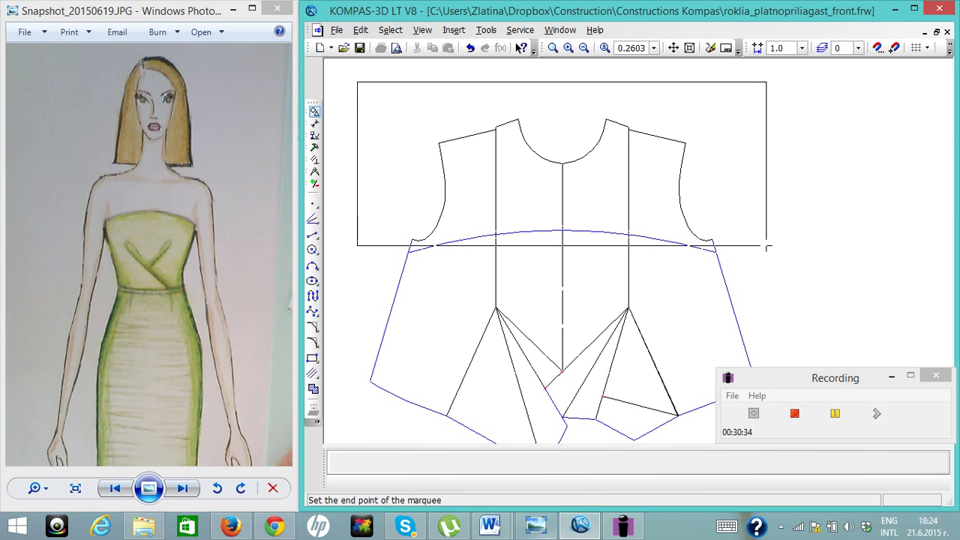
click(766, 245)
key(Delete)
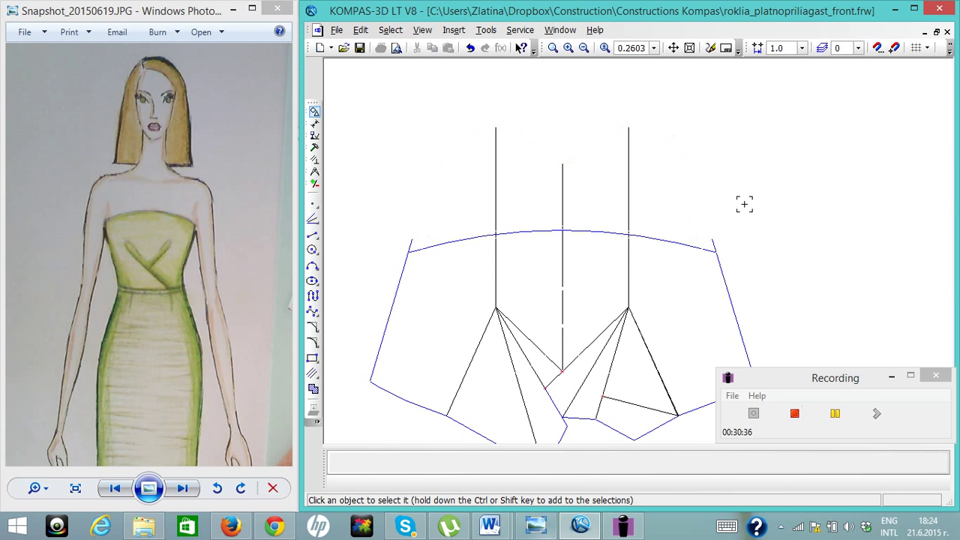
Trim the four vertical line portions sticking up above the top arc.
click(315, 150)
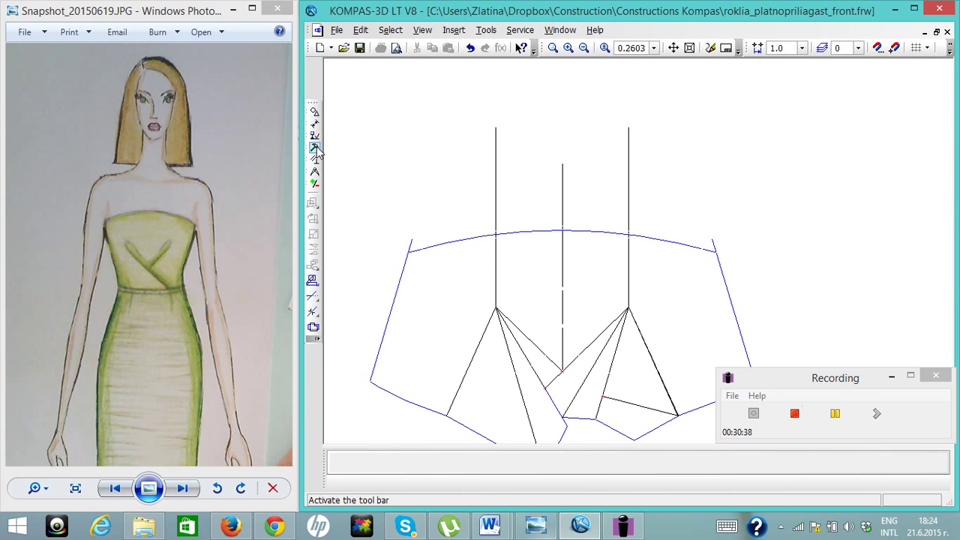
click(314, 300)
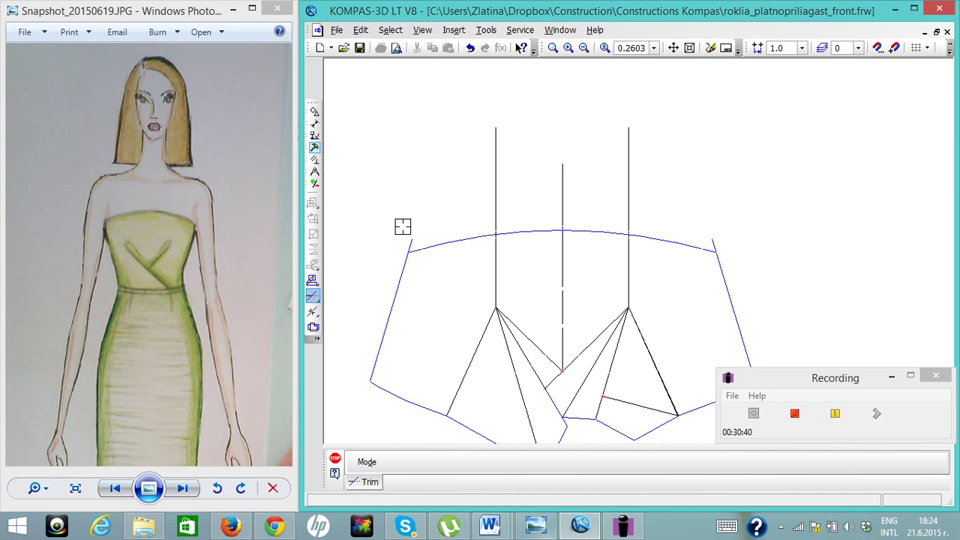
click(411, 240)
click(497, 203)
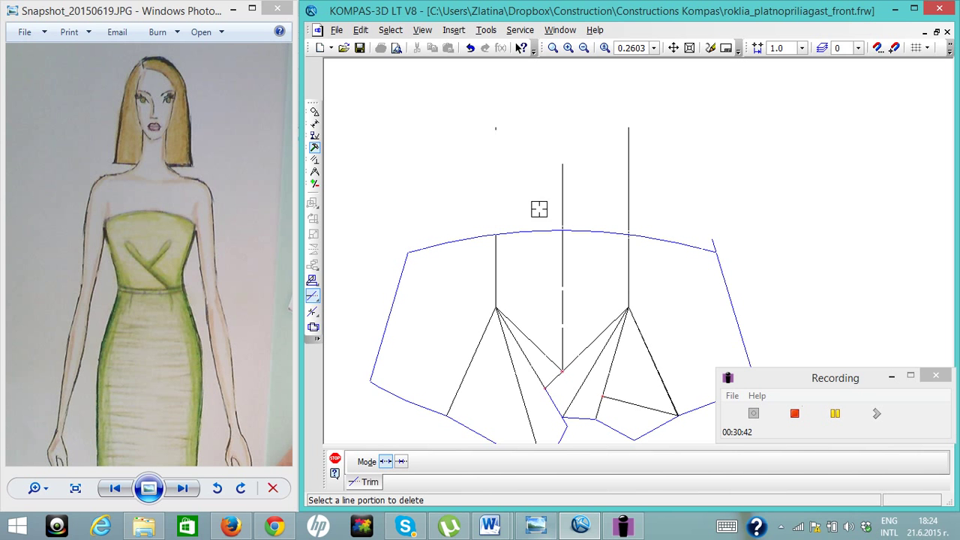
click(627, 191)
click(563, 204)
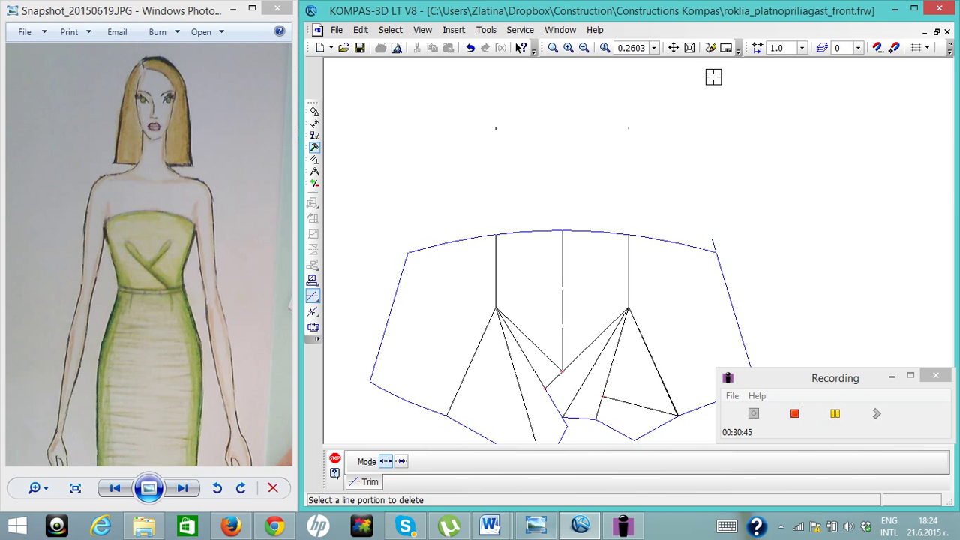
key(Escape)
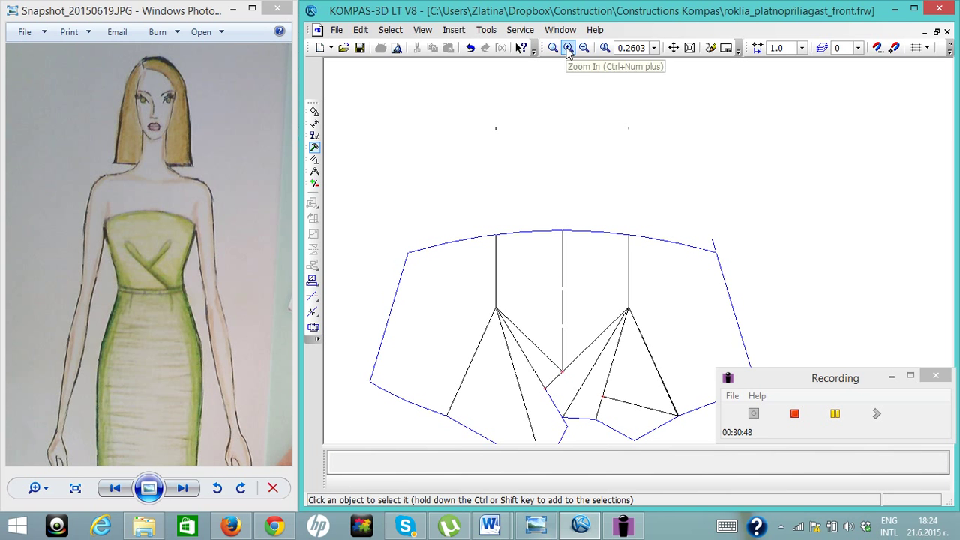
Zoom in and trim the remaining left vertical line above the arc.
click(567, 48)
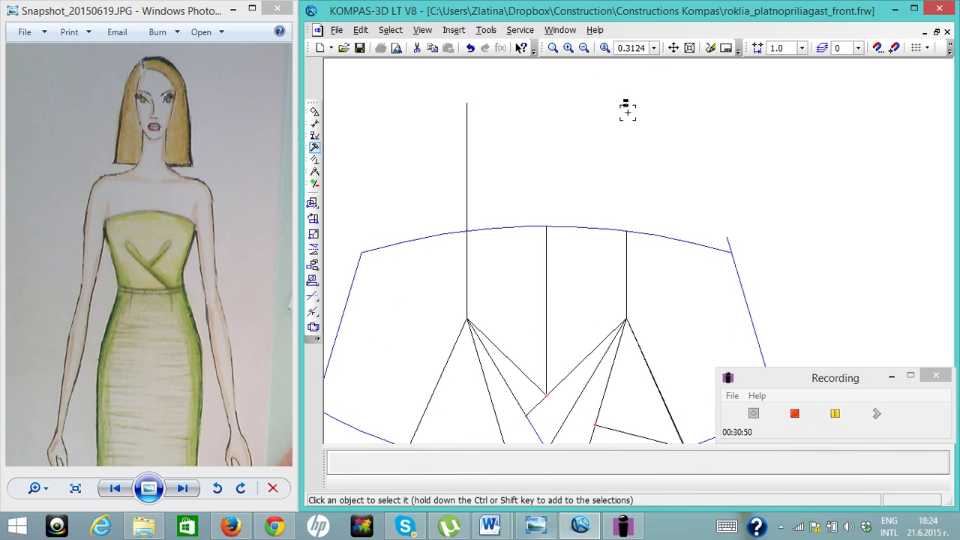
click(462, 134)
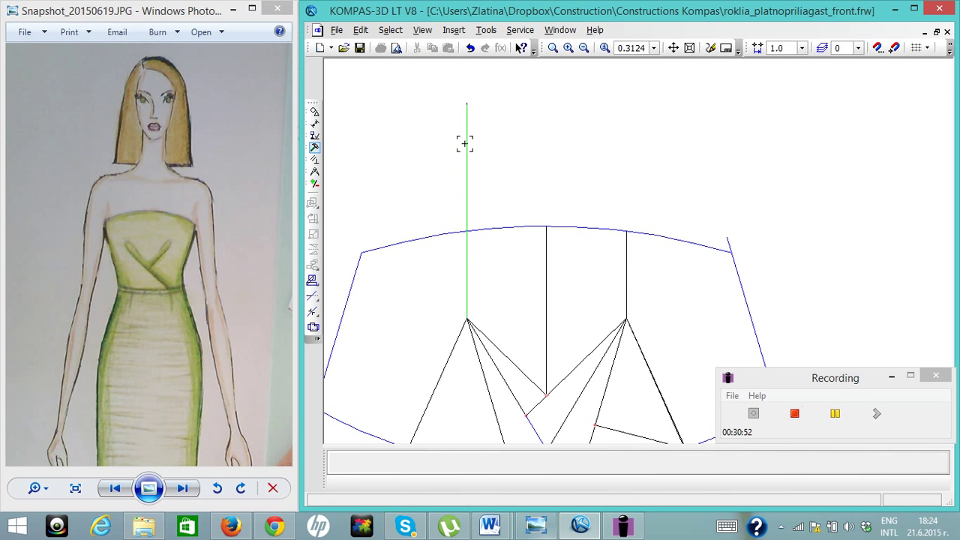
click(341, 83)
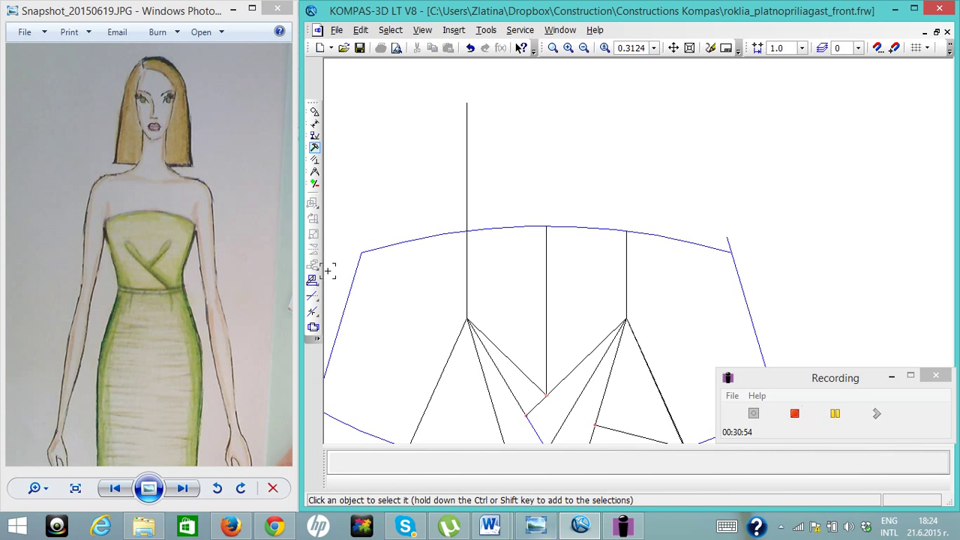
click(312, 295)
click(474, 194)
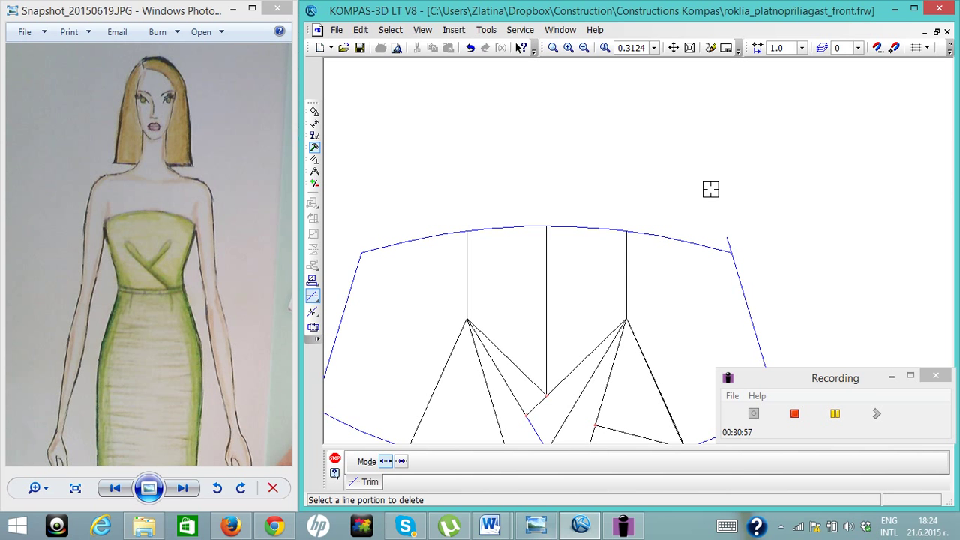
Pan to centre the whole trimmed bodice pattern in the view.
click(673, 47)
mouse_move(670, 275)
mouse_down()
mouse_move(724, 189)
mouse_move(685, 173)
mouse_up()
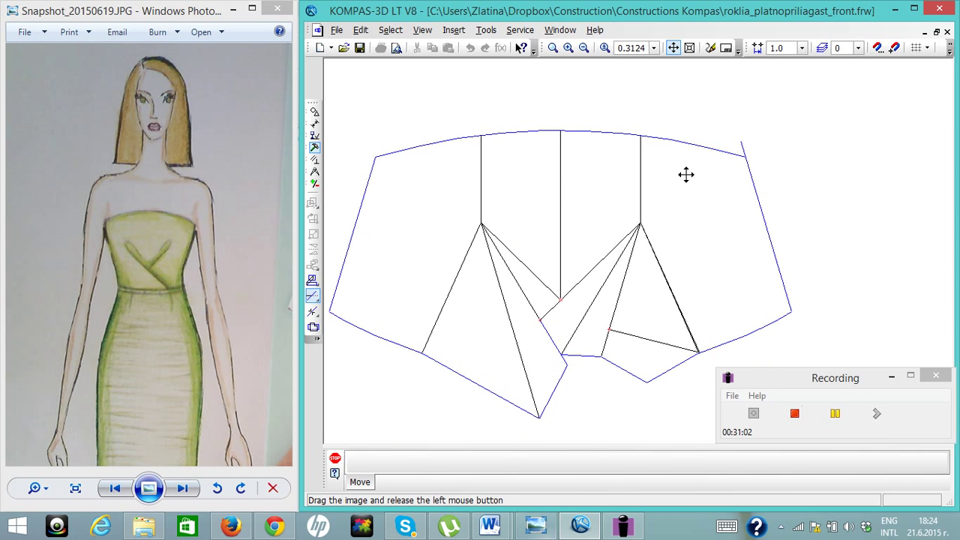
key(super+c)
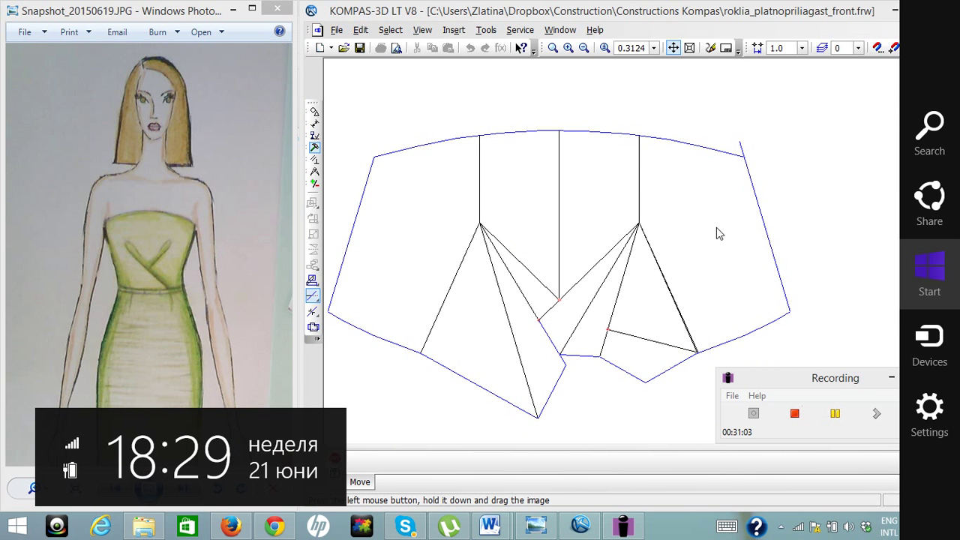
click(693, 239)
drag(693, 239, 722, 231)
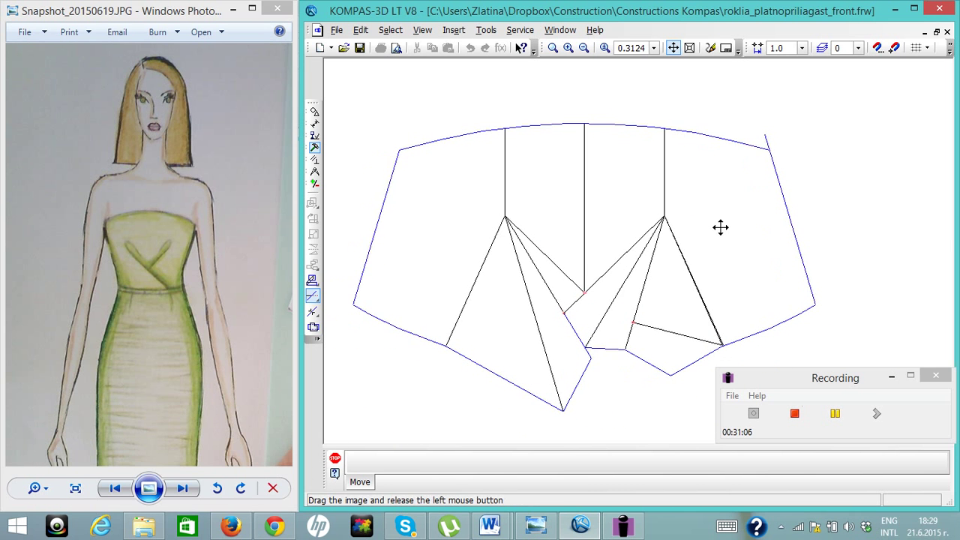
click(312, 296)
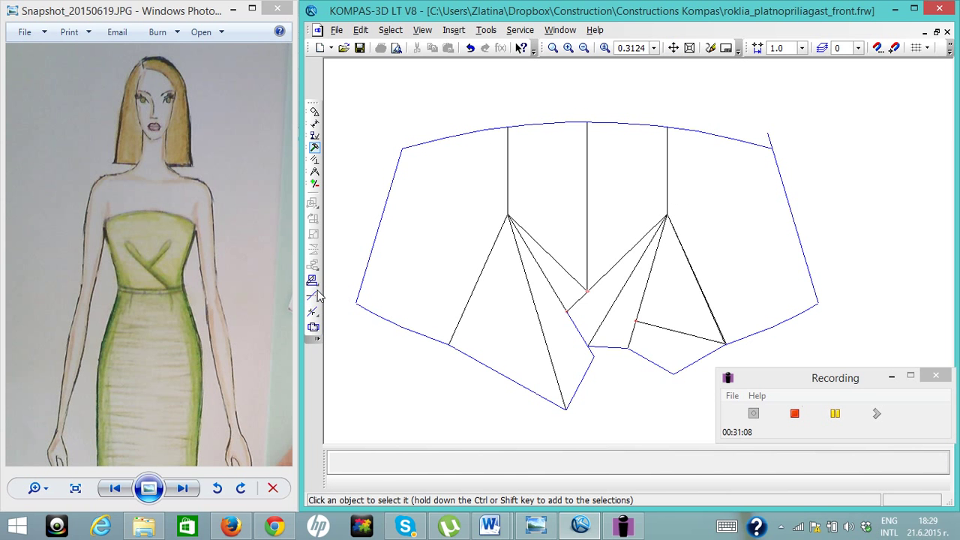
click(314, 296)
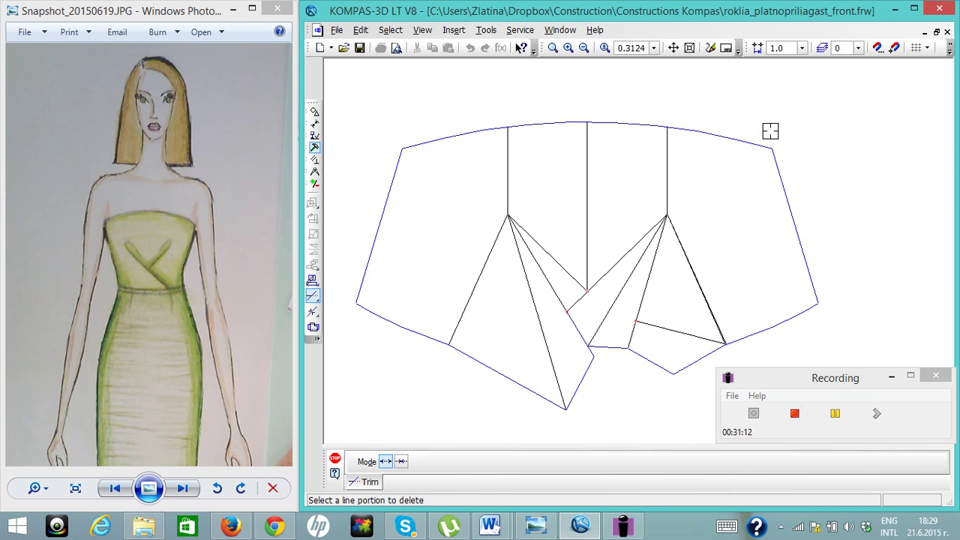